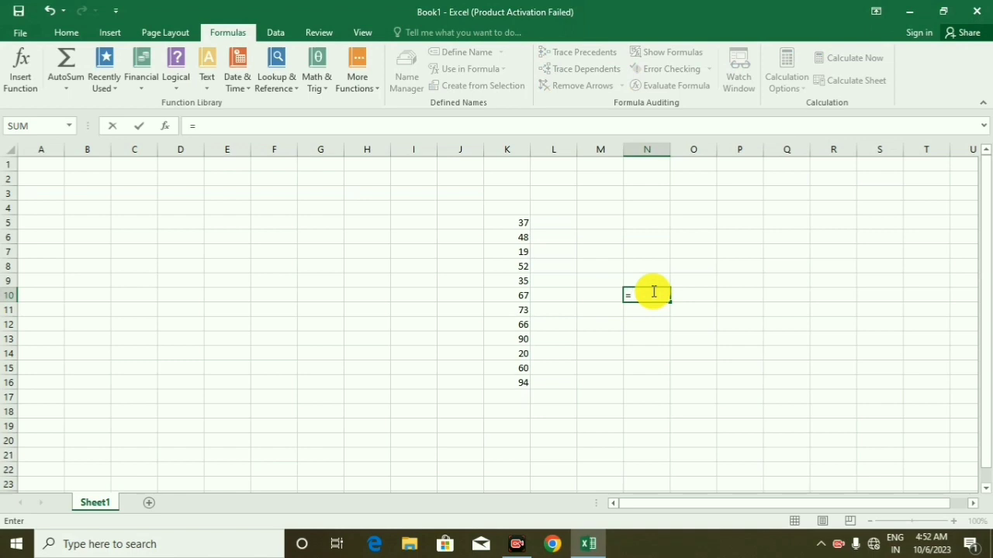
Enter the formula =SUM(K5+K8+K11+K14+K16) in cell N10
text(sum)
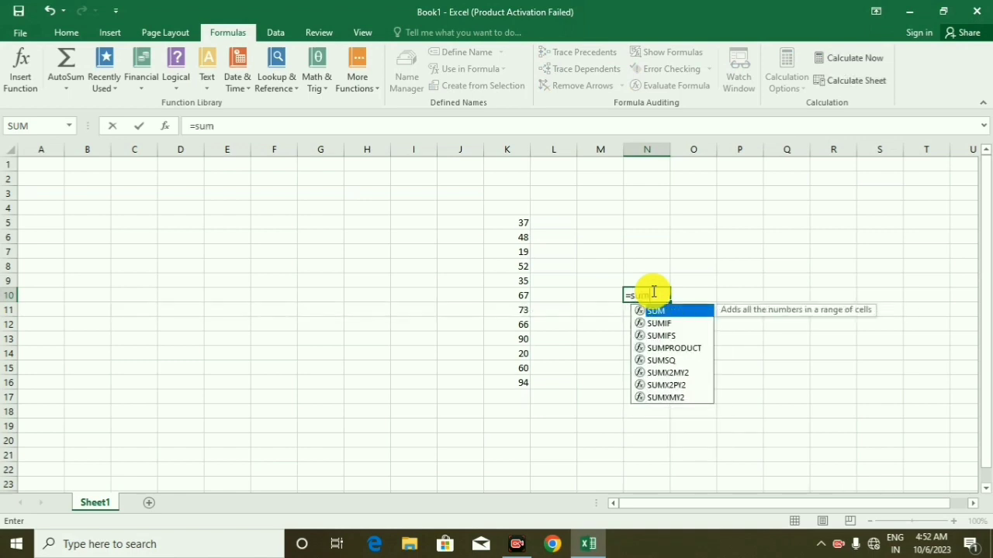
key(Tab)
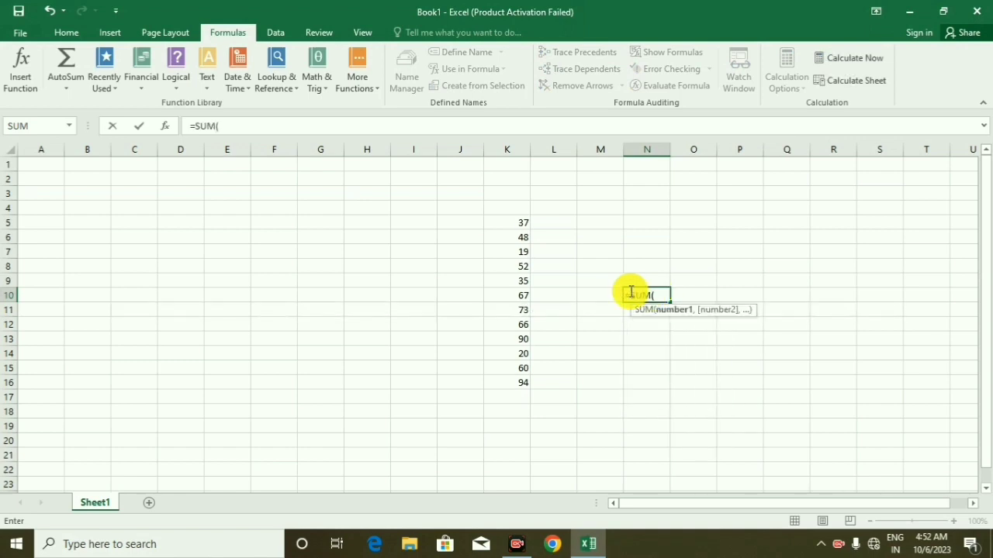
click(504, 220)
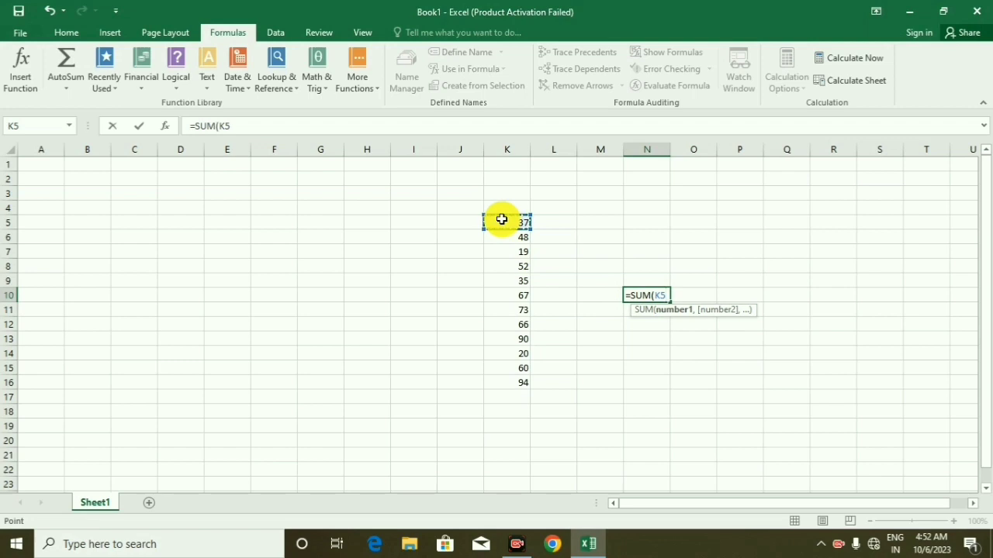
text(+)
click(509, 267)
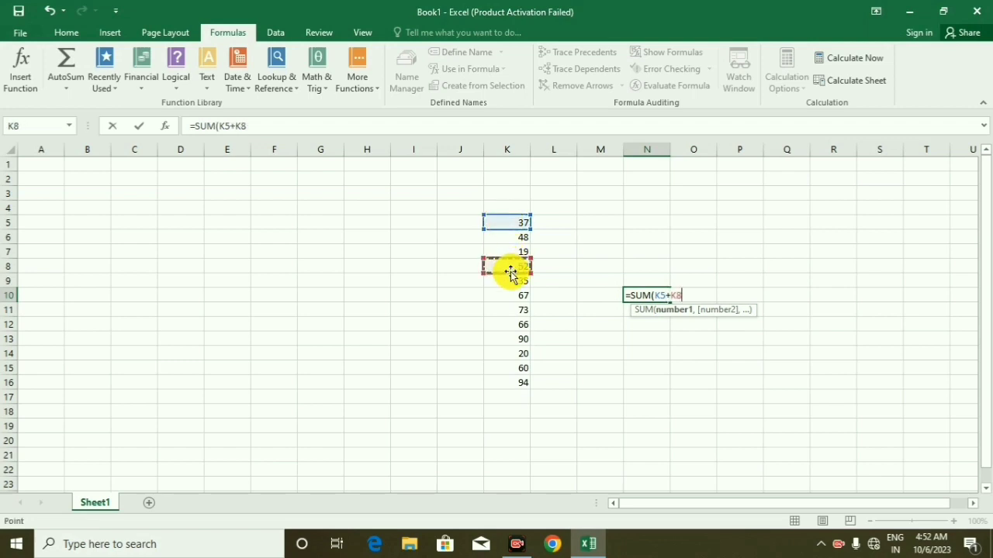
text(+)
click(509, 311)
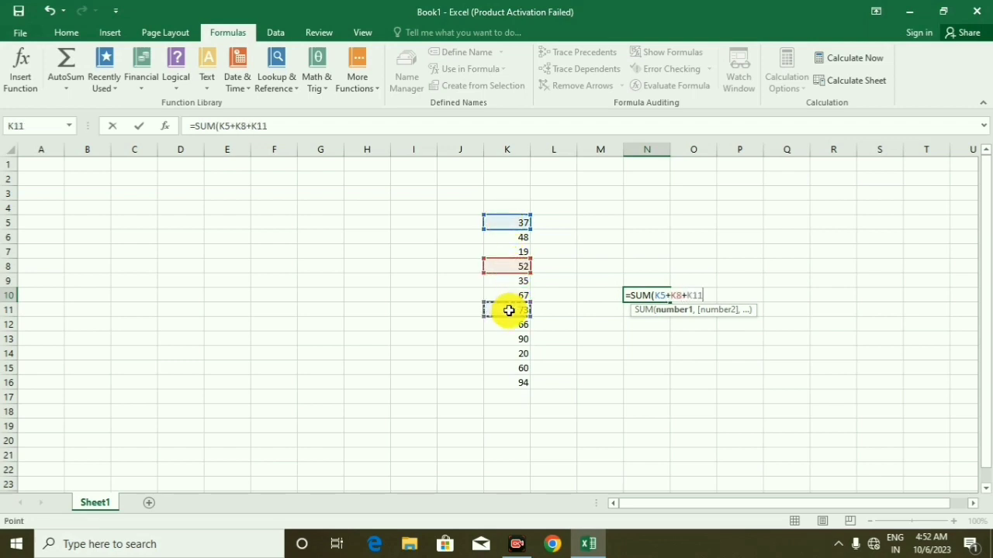
text(+)
click(511, 357)
text(+)
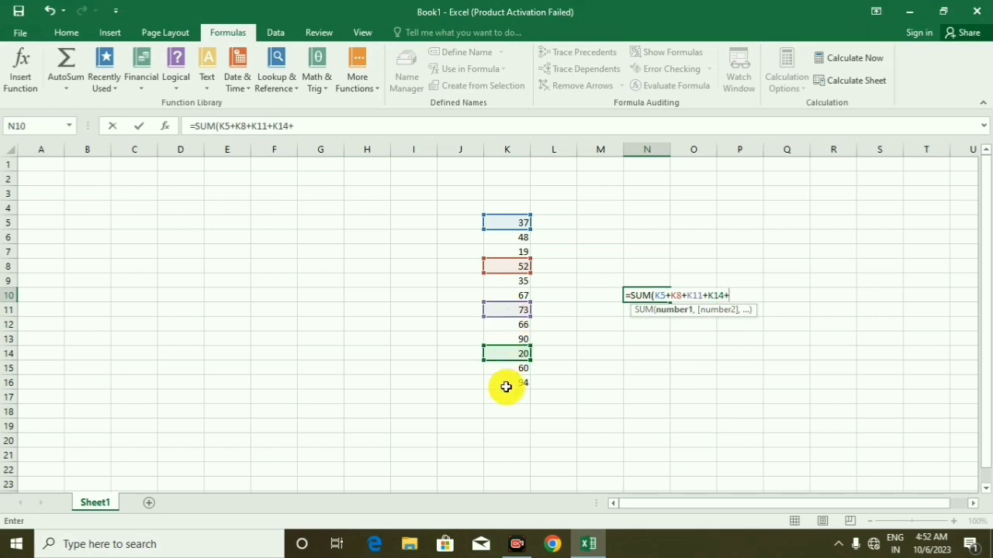
click(505, 384)
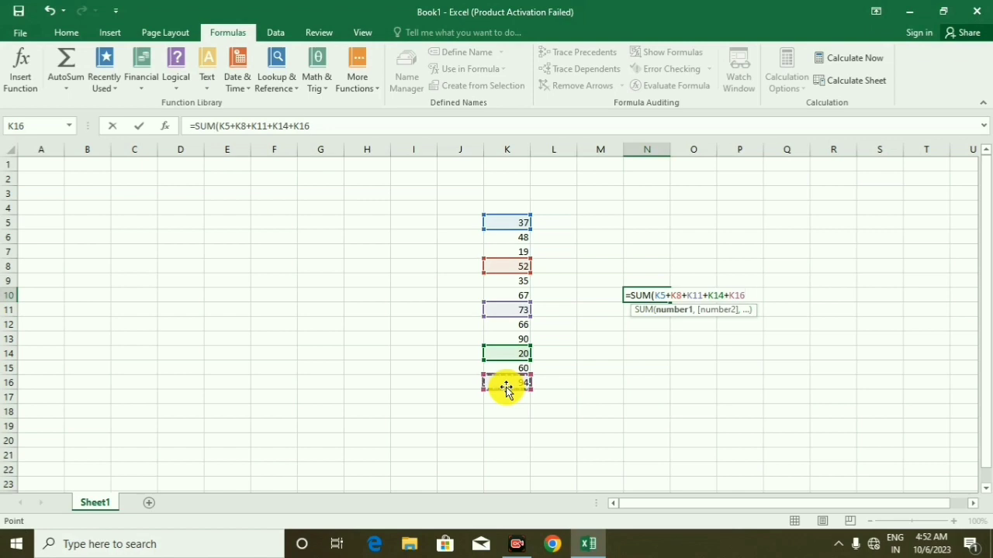
text())
key(Return)
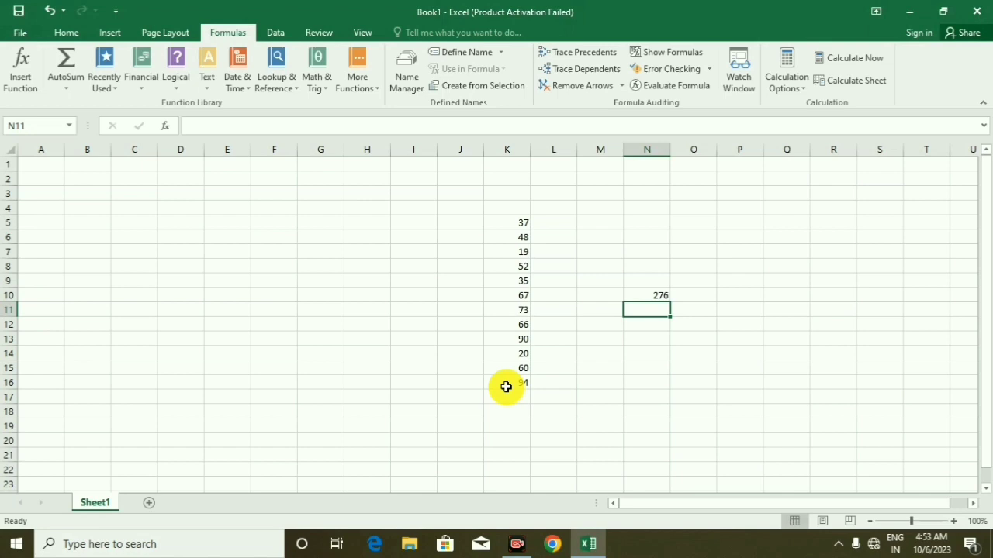
Trace the precedents of the sum formula in N10 and remove the tracer arrows
click(646, 297)
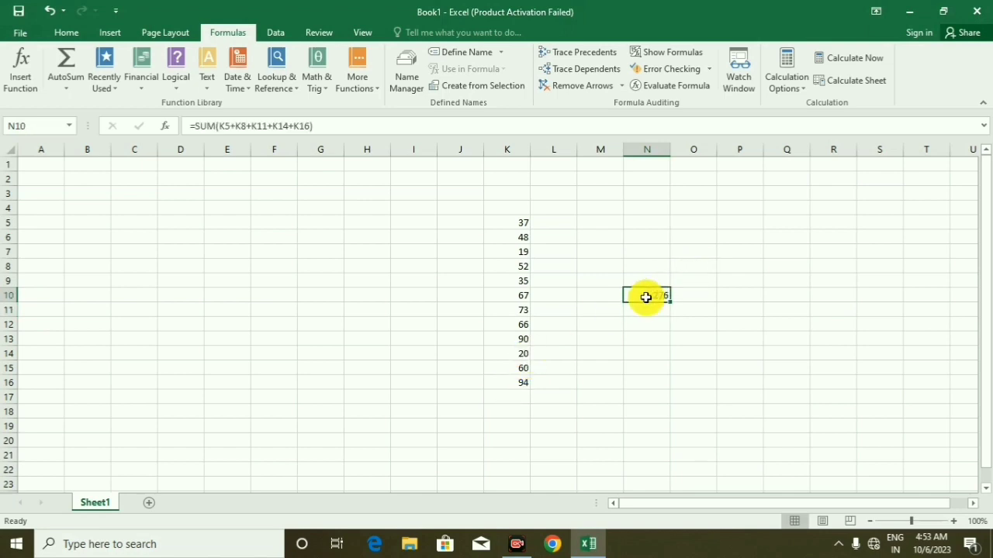
click(578, 54)
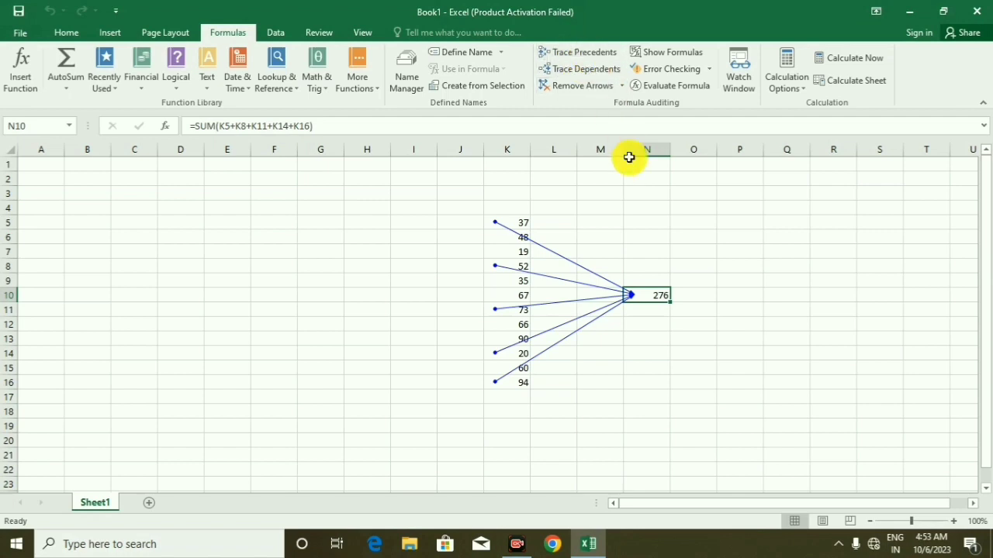
click(647, 264)
click(649, 294)
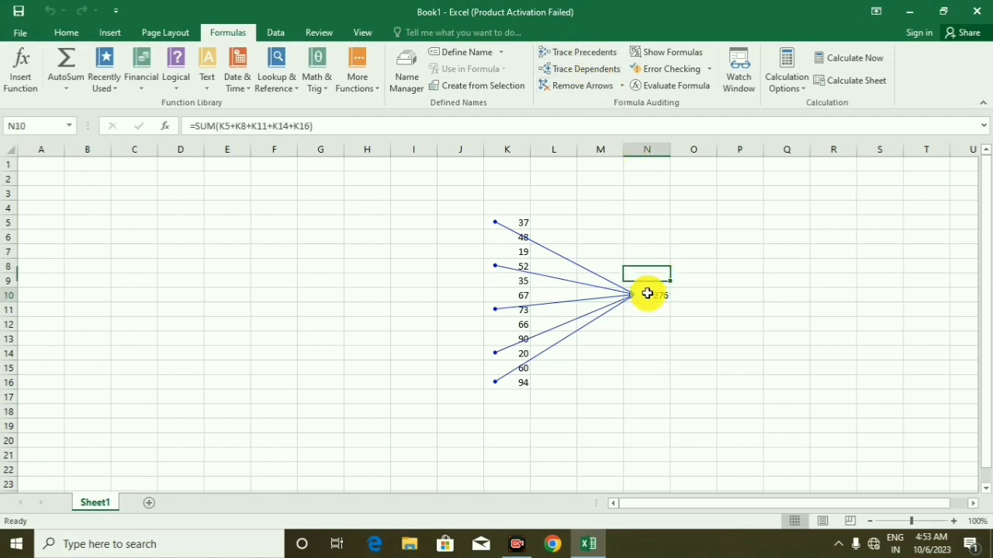
click(583, 87)
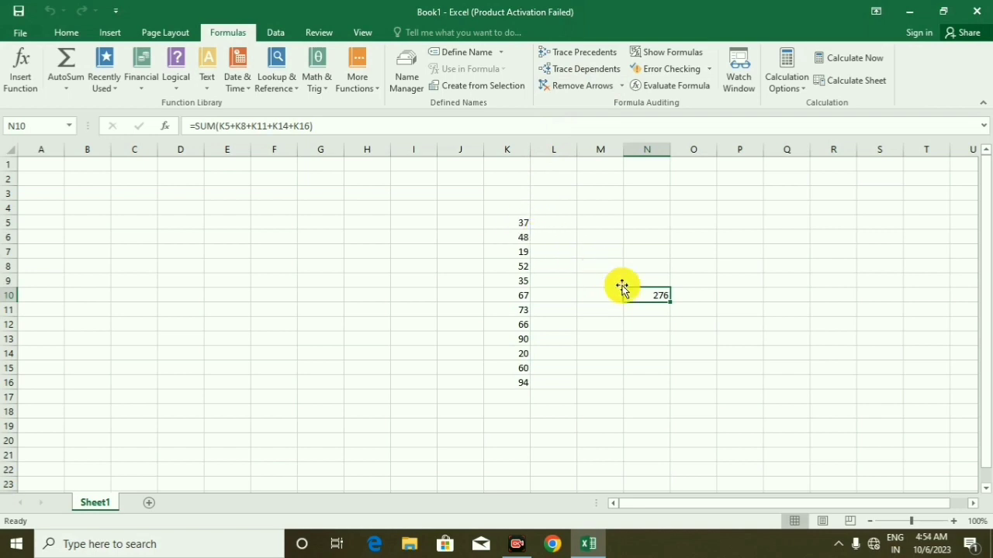
Try to trace the dependents of cells N10, K5 and K6, one cell at a time
click(590, 69)
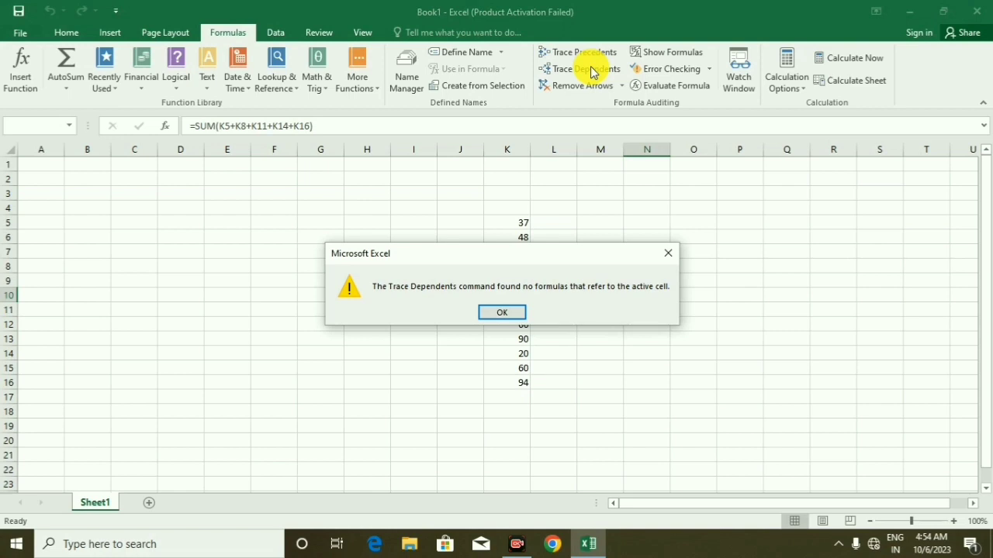
click(667, 254)
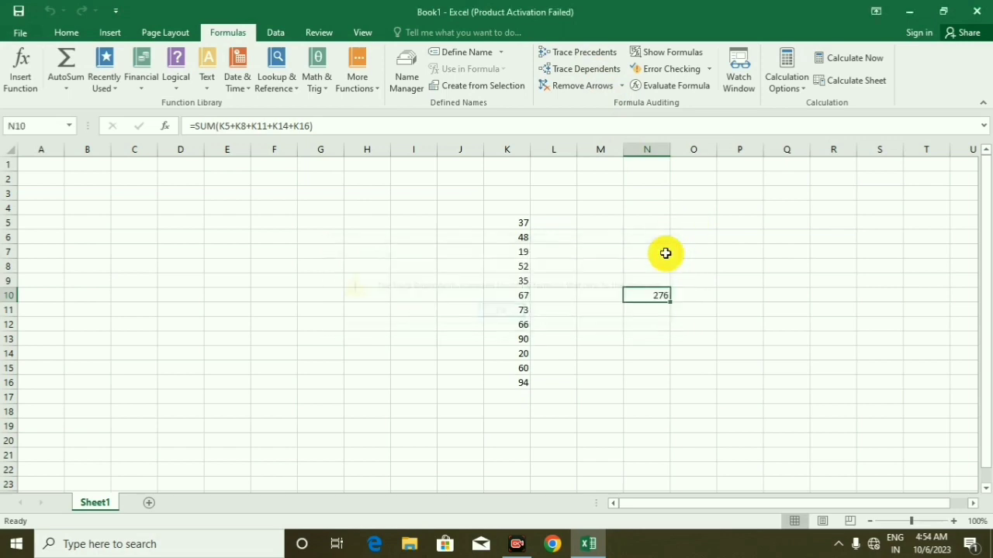
click(505, 223)
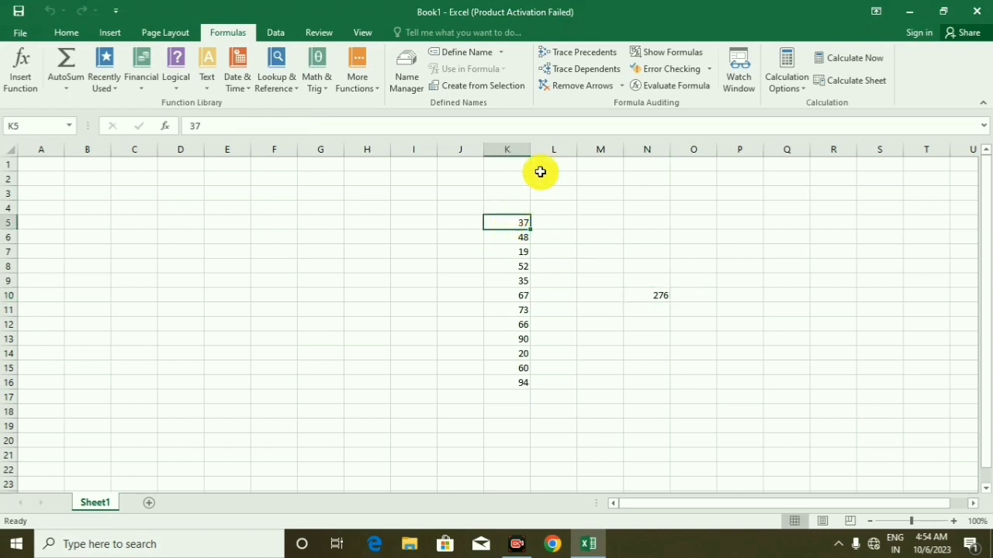
click(583, 71)
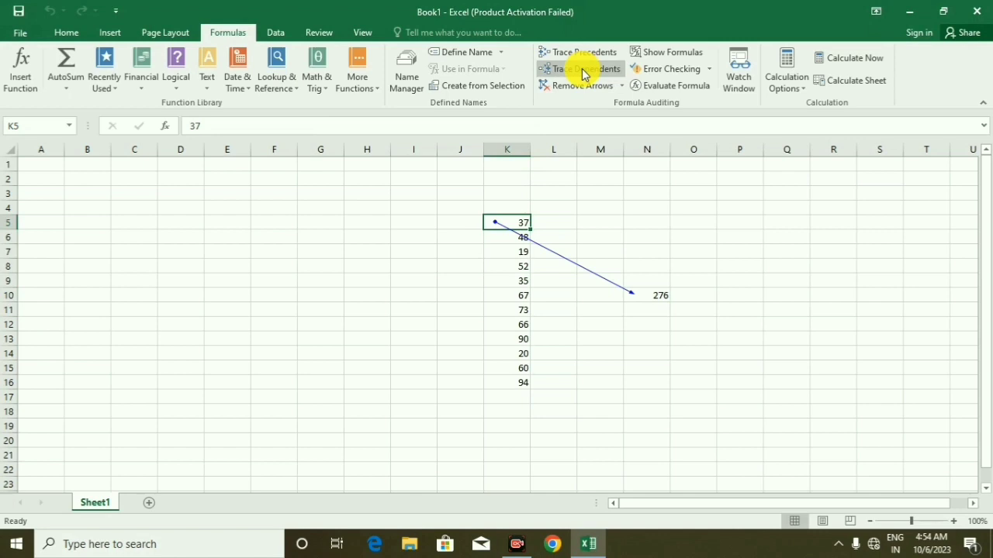
click(503, 241)
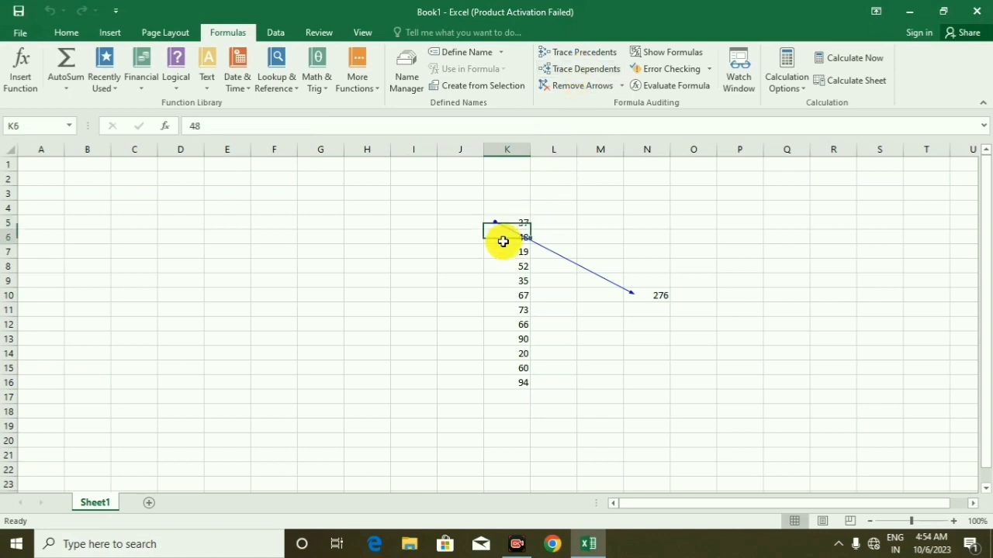
click(575, 78)
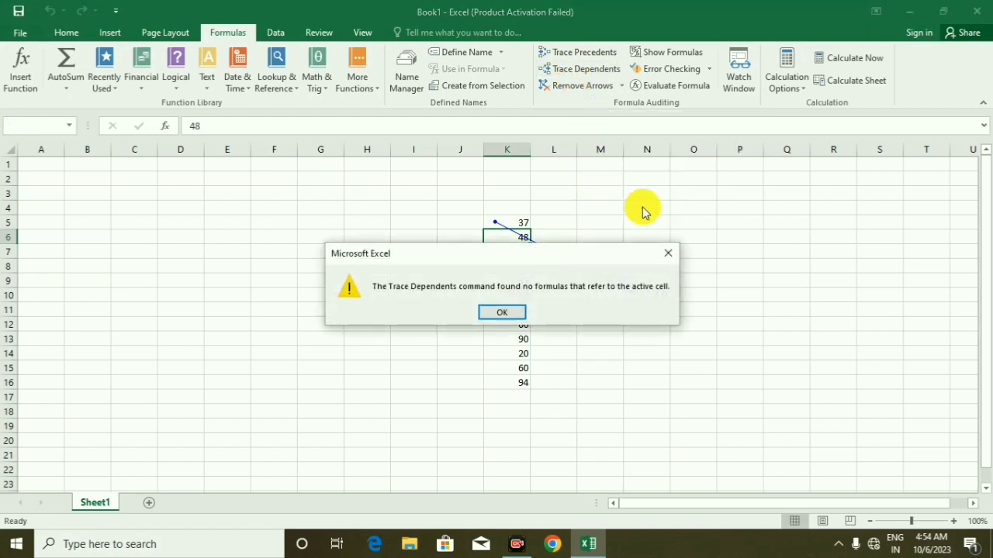
click(669, 253)
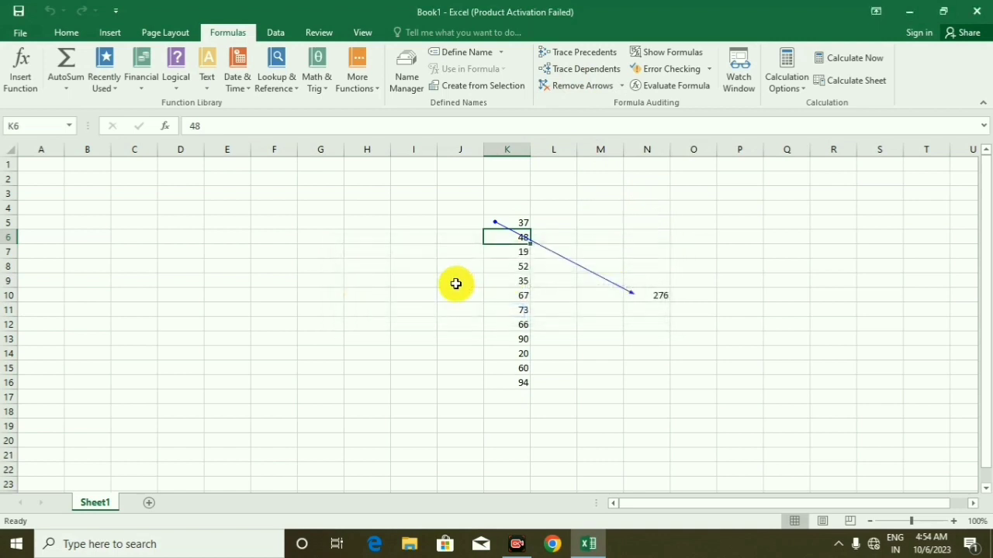
Trace the dependents of cells K8, K11, K14 and K16, one cell at a time
click(498, 265)
click(577, 71)
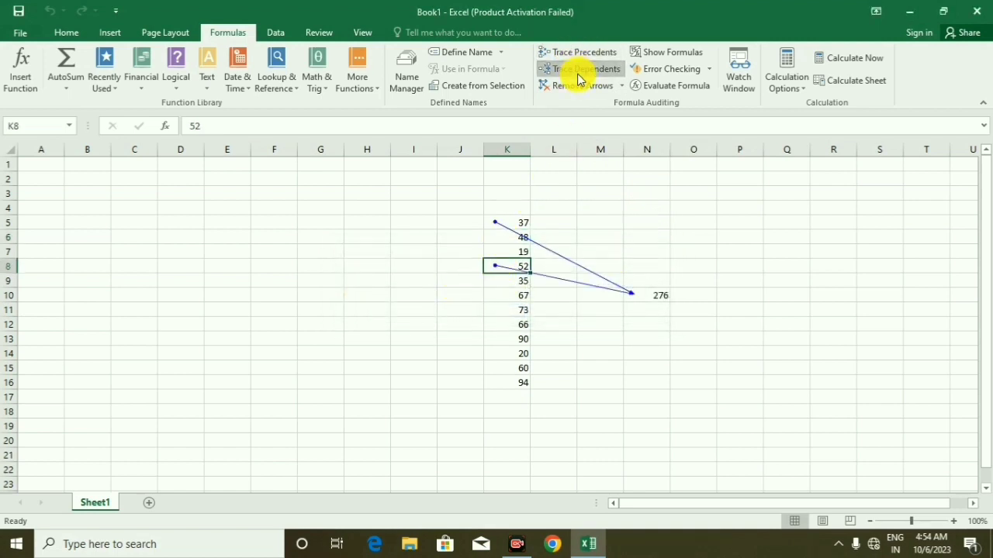
click(509, 309)
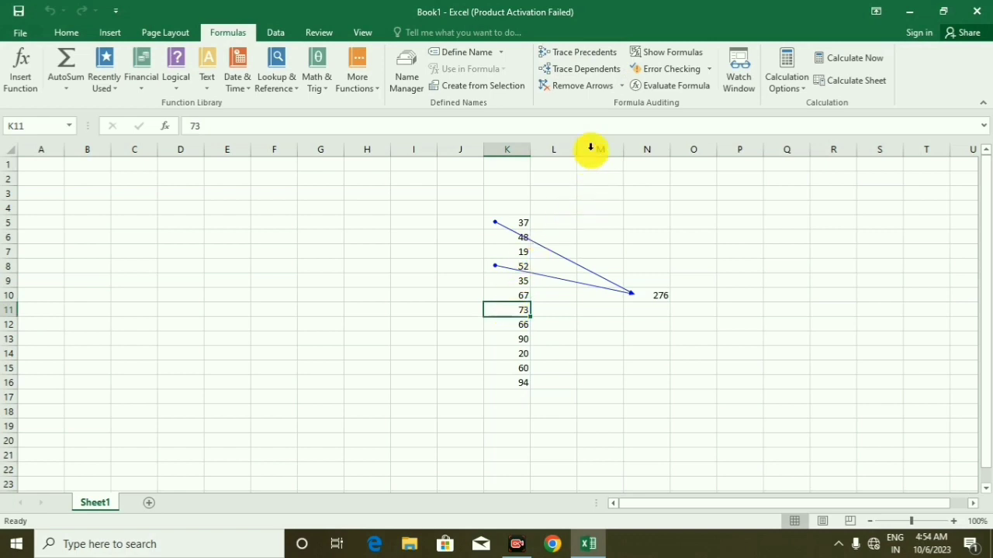
click(592, 74)
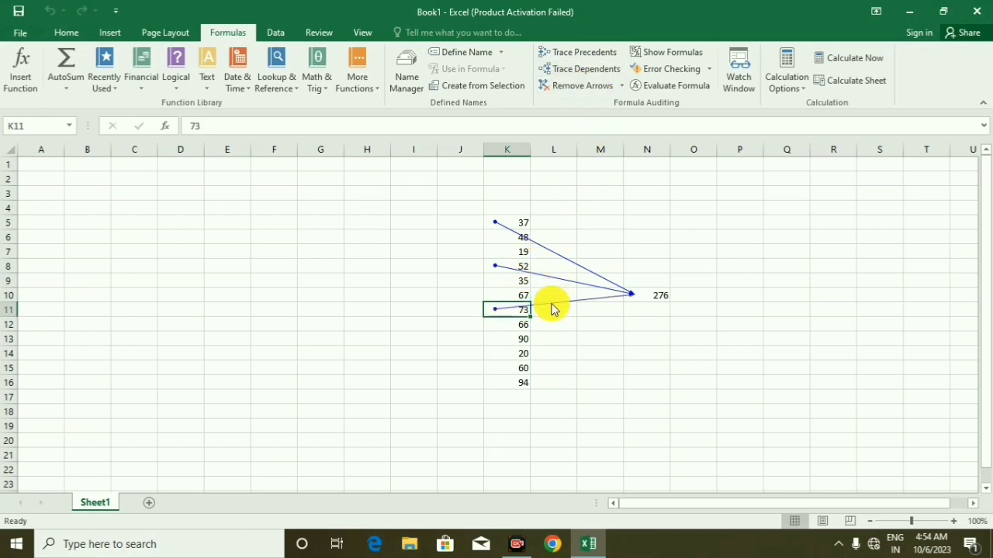
click(514, 350)
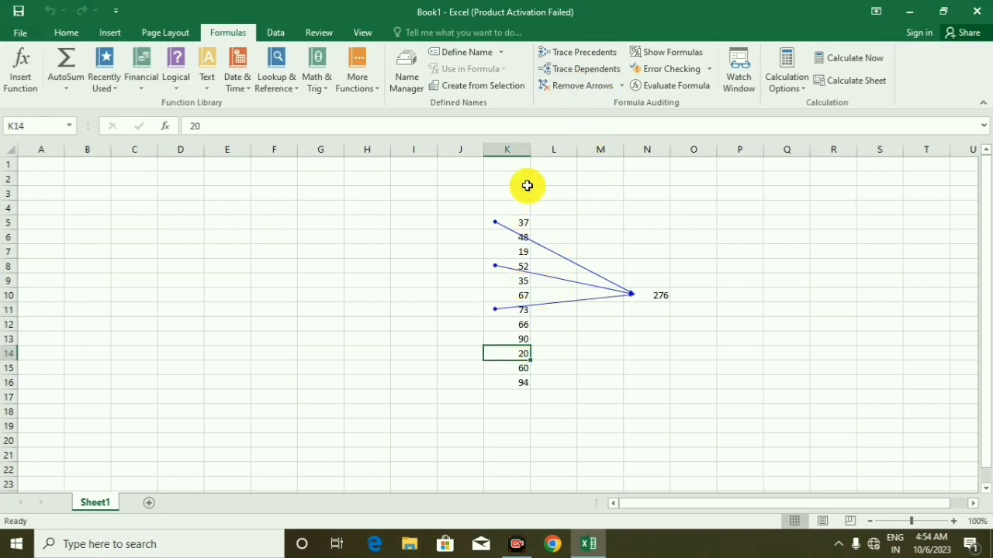
click(584, 75)
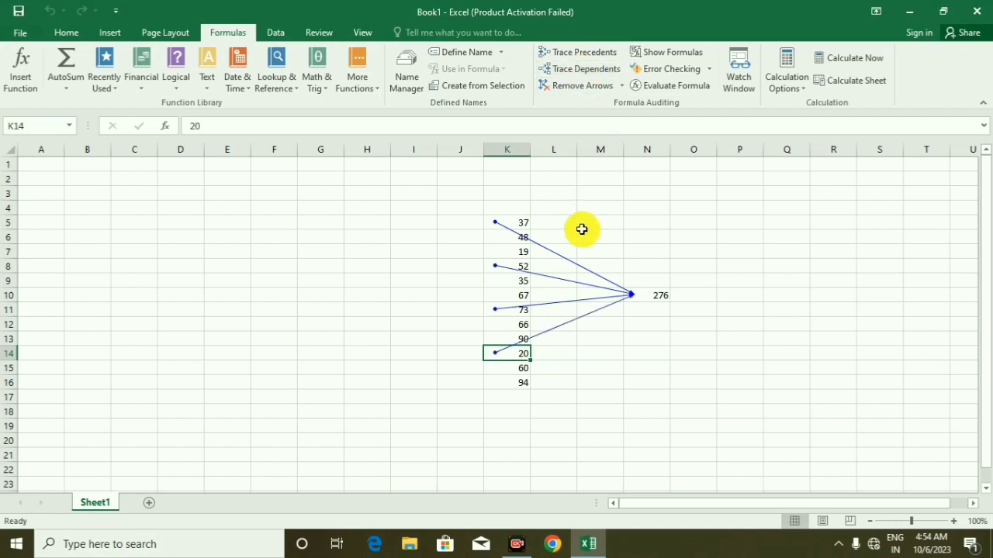
click(510, 381)
click(562, 72)
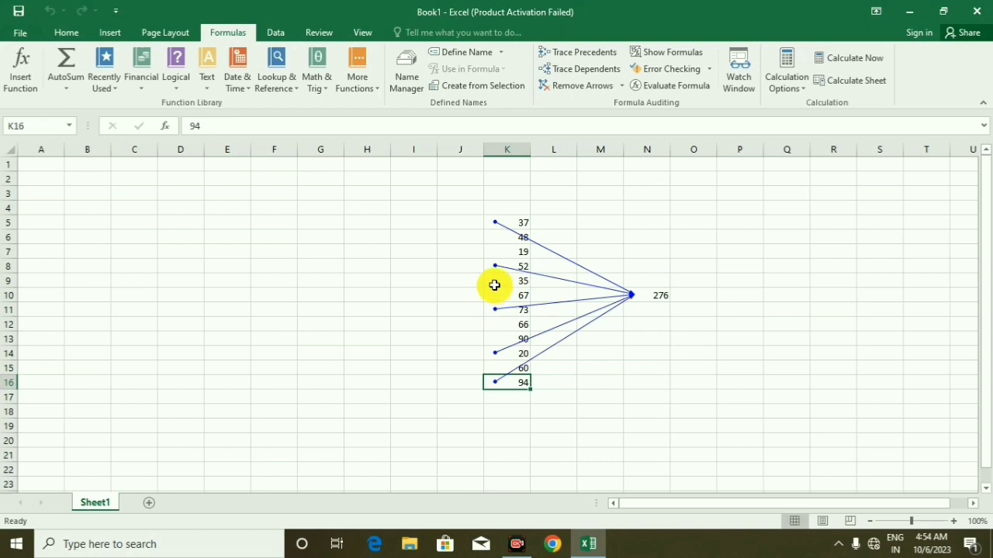
Try to trace the dependents of cell K9 and remove all tracer arrows from the sheet
click(493, 284)
click(564, 83)
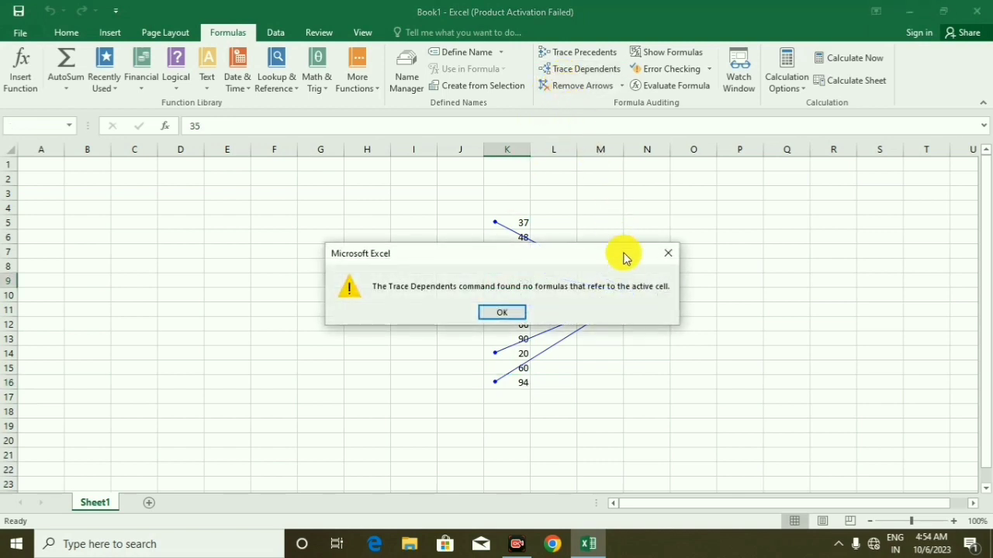
click(666, 261)
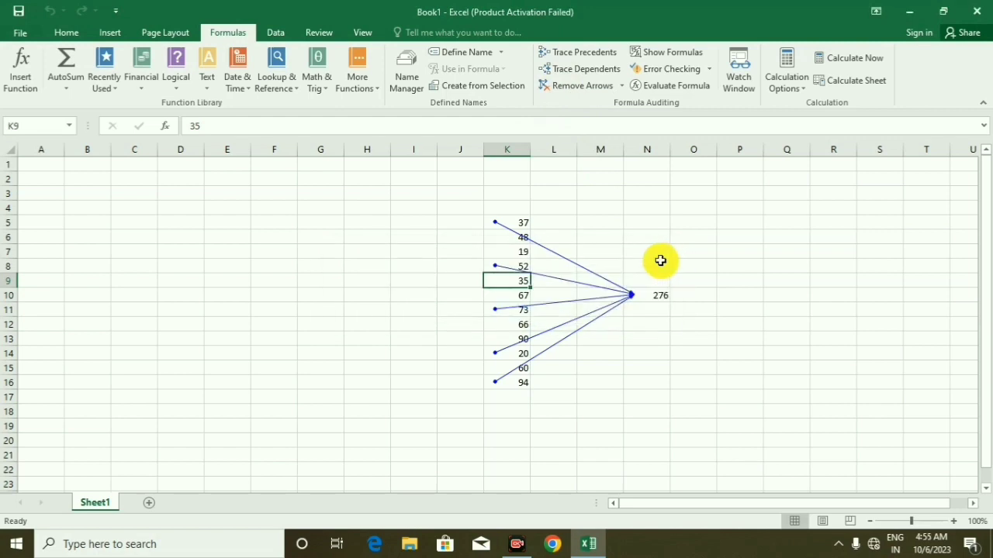
click(584, 90)
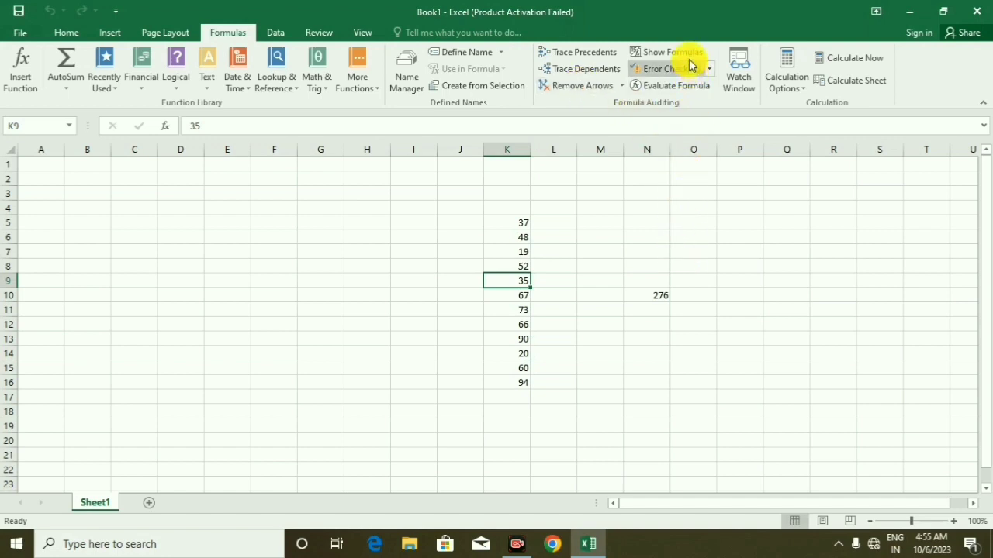
Show the sheet's formulas to inspect N10, return to the normal value display, and run error checking on the sheet
click(659, 295)
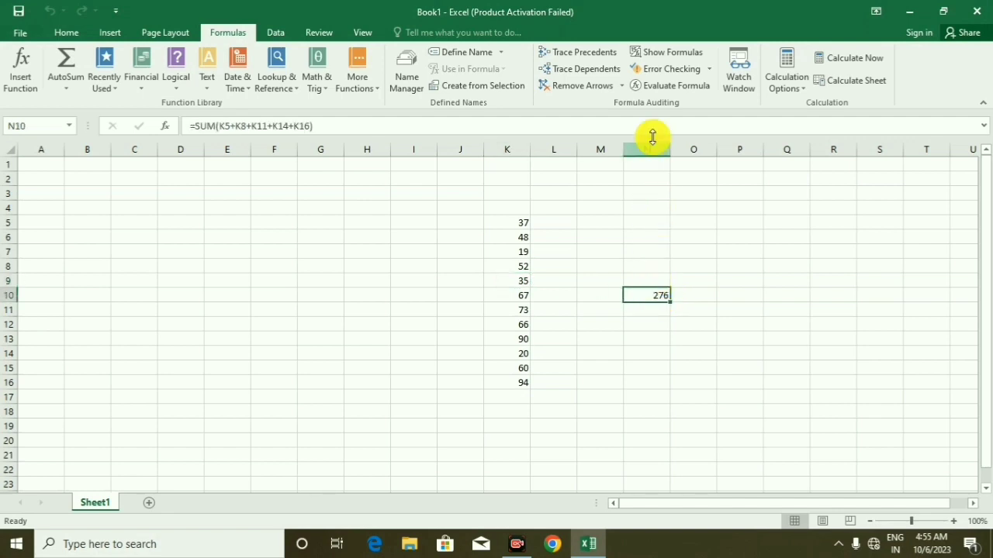
click(678, 56)
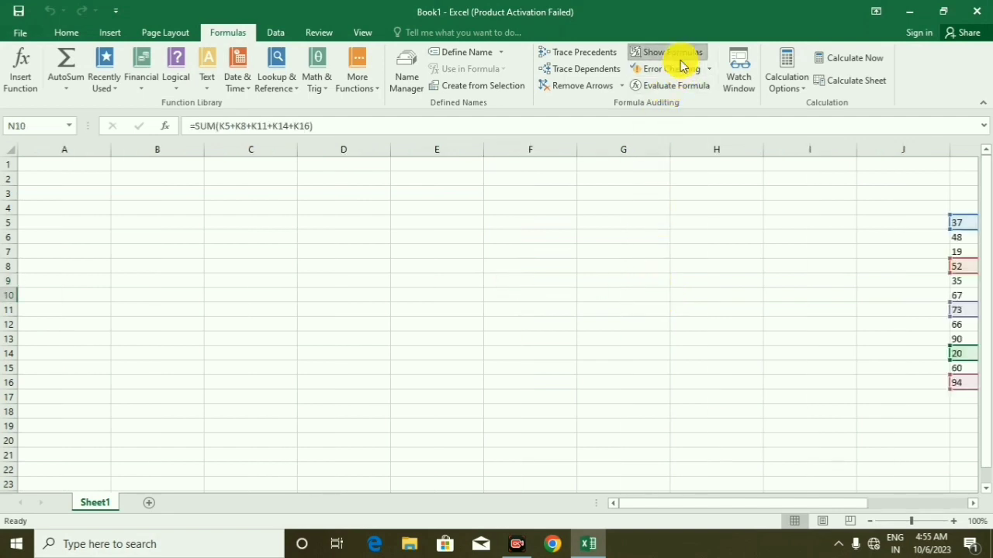
drag(761, 504, 879, 485)
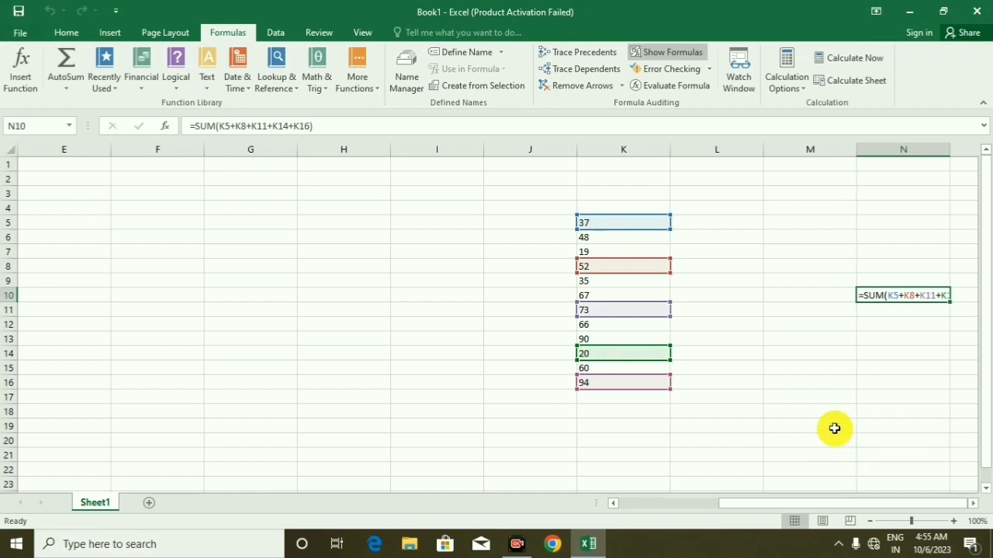
click(658, 52)
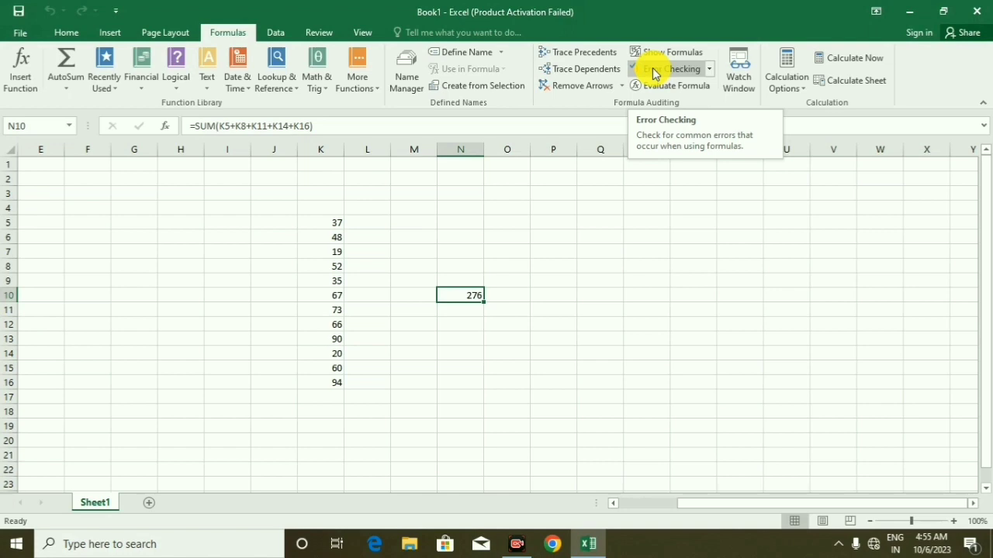
click(653, 73)
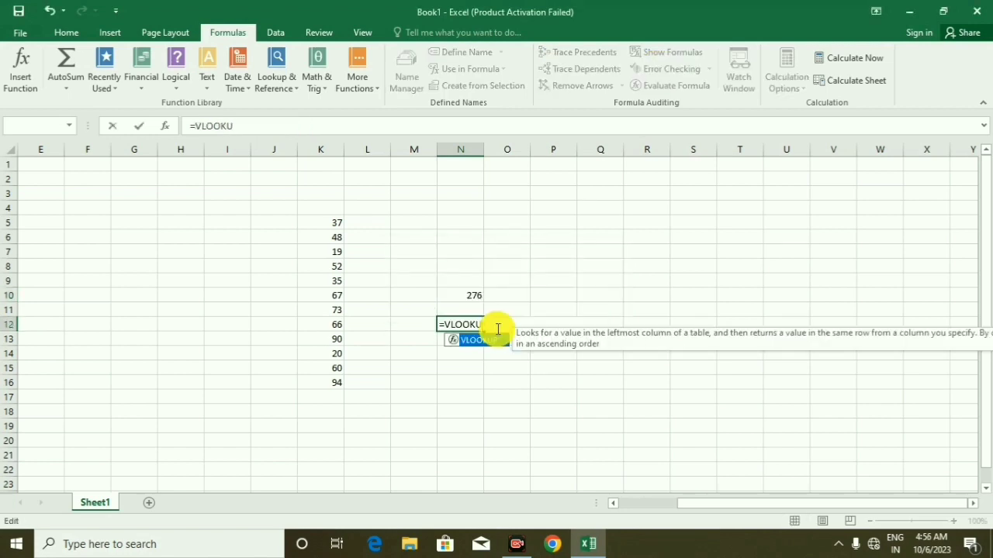
Enter the formula =VLOOKUP(N10,L9:L15,5,0) in cell N12
key(Tab)
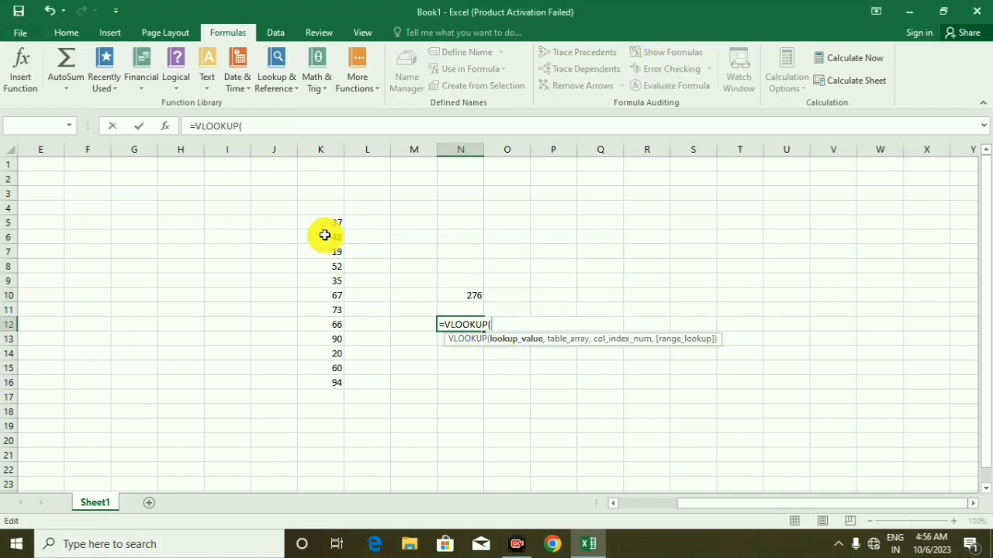
click(475, 295)
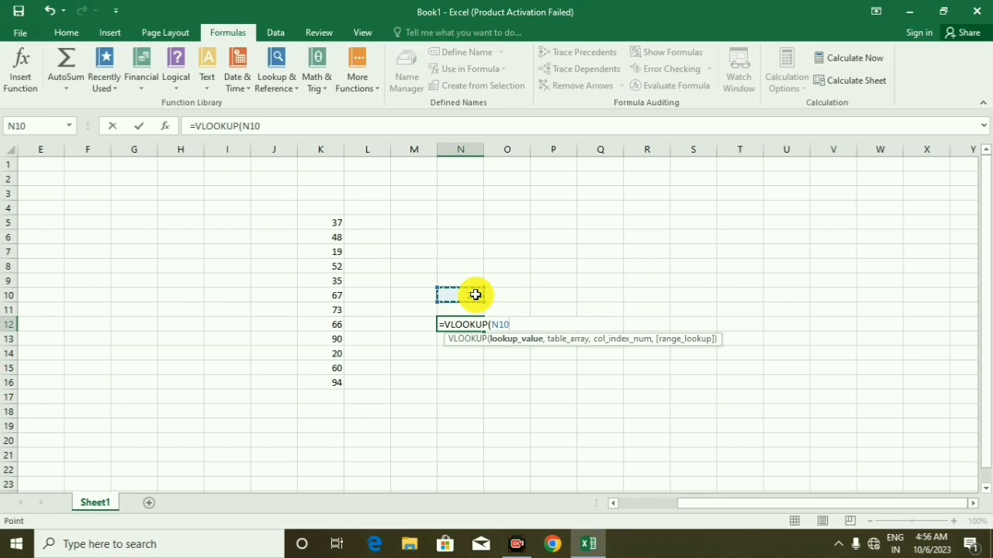
text(,)
drag(368, 281, 382, 369)
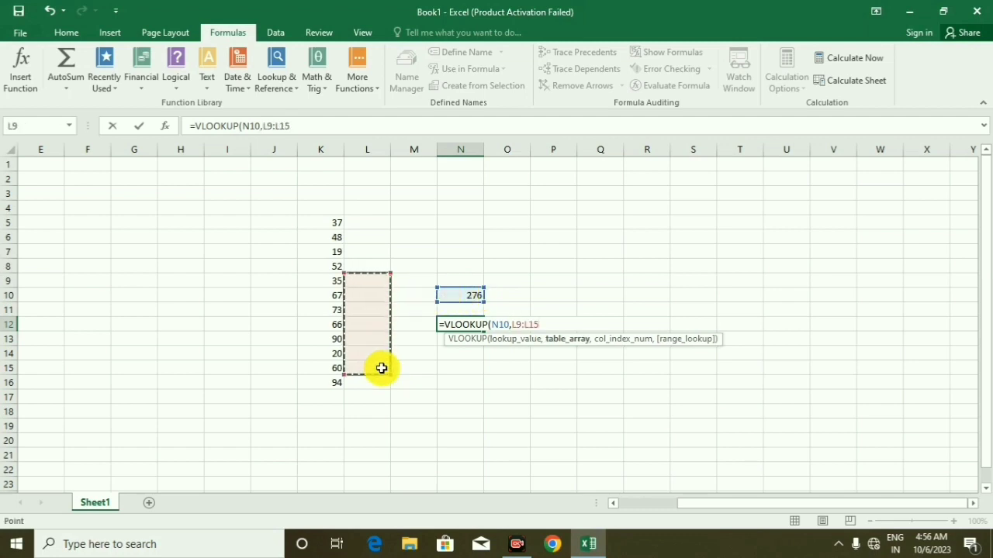
text(,)
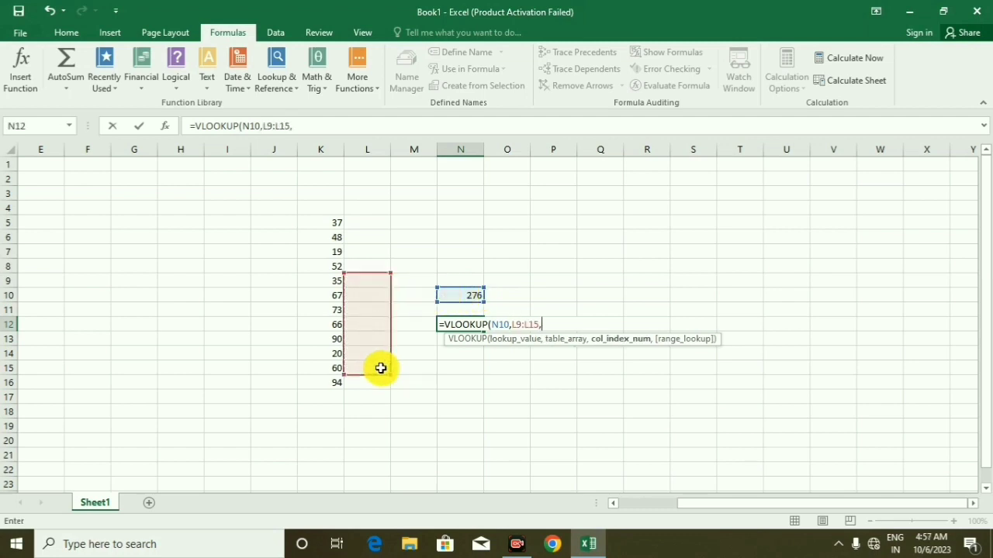
text(5,)
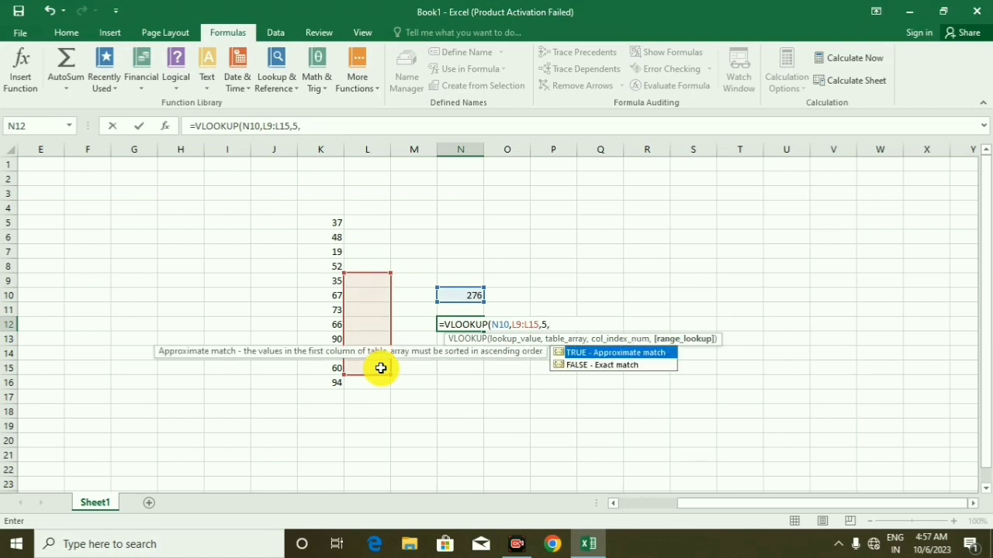
text(0))
key(Return)
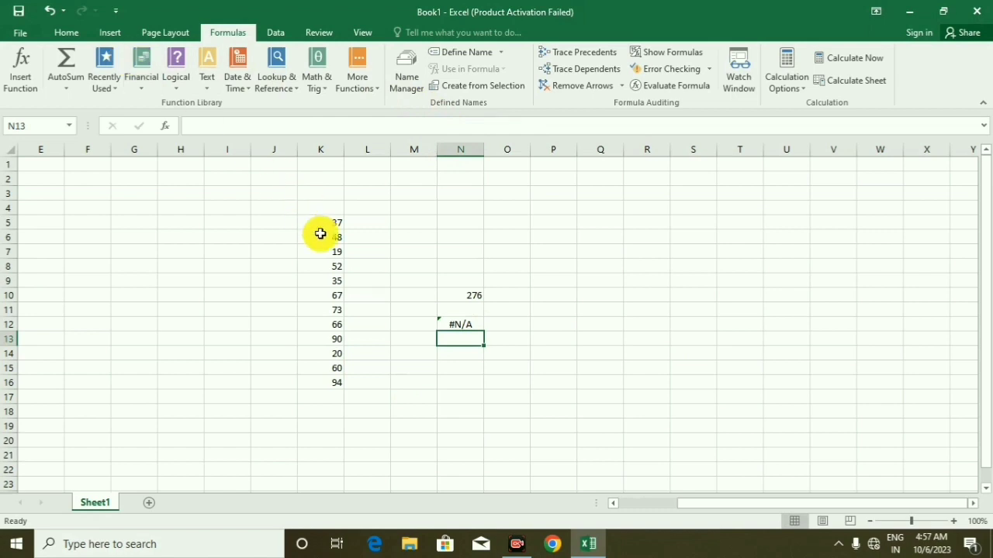
Run error checking on cell N12, consult the help on its error, and view the VLOOKUP formula's calculation steps
click(452, 326)
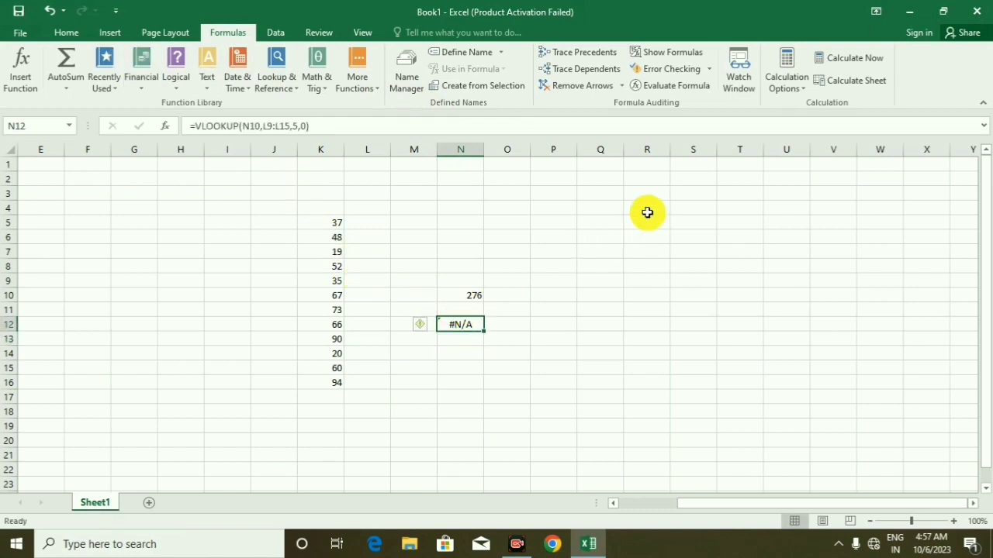
click(667, 69)
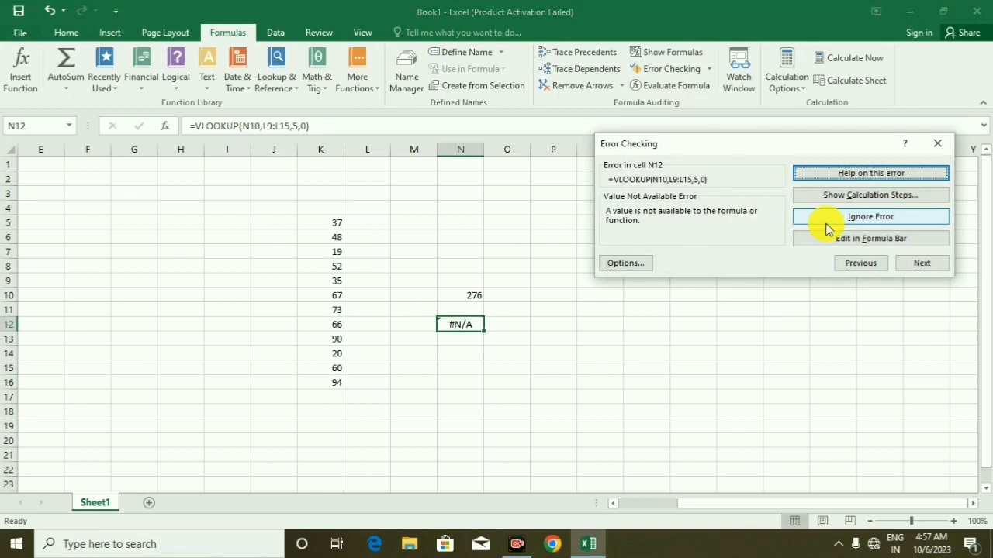
click(850, 181)
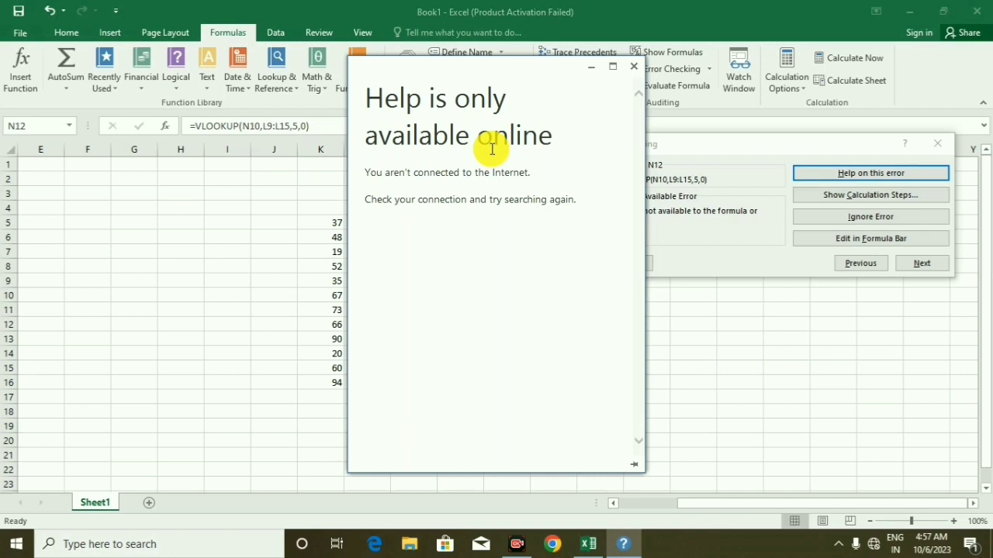
click(633, 68)
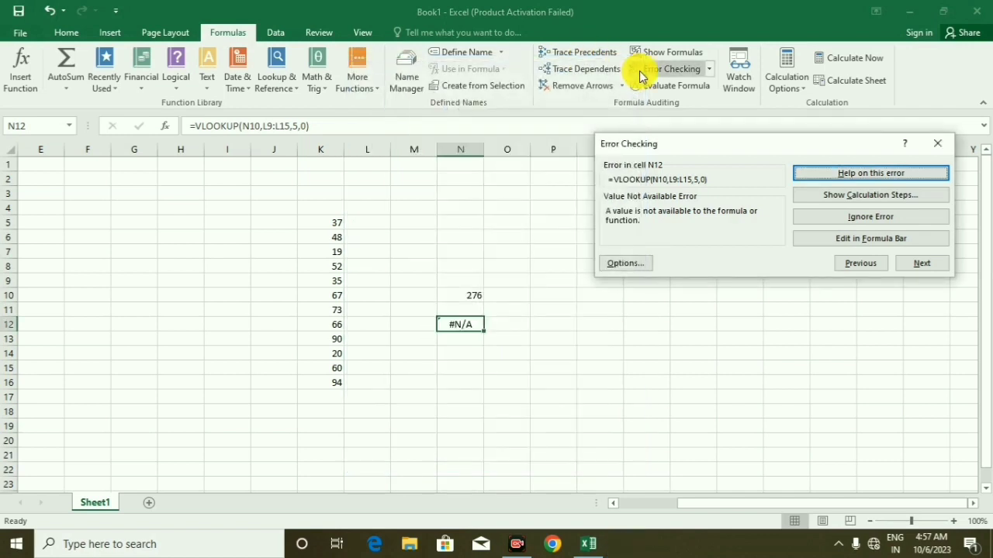
click(819, 195)
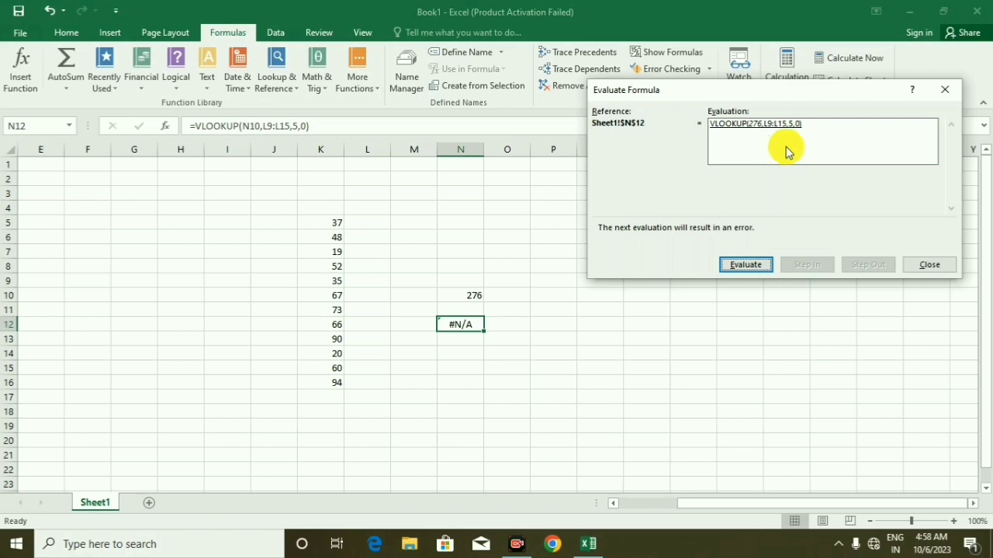
click(937, 93)
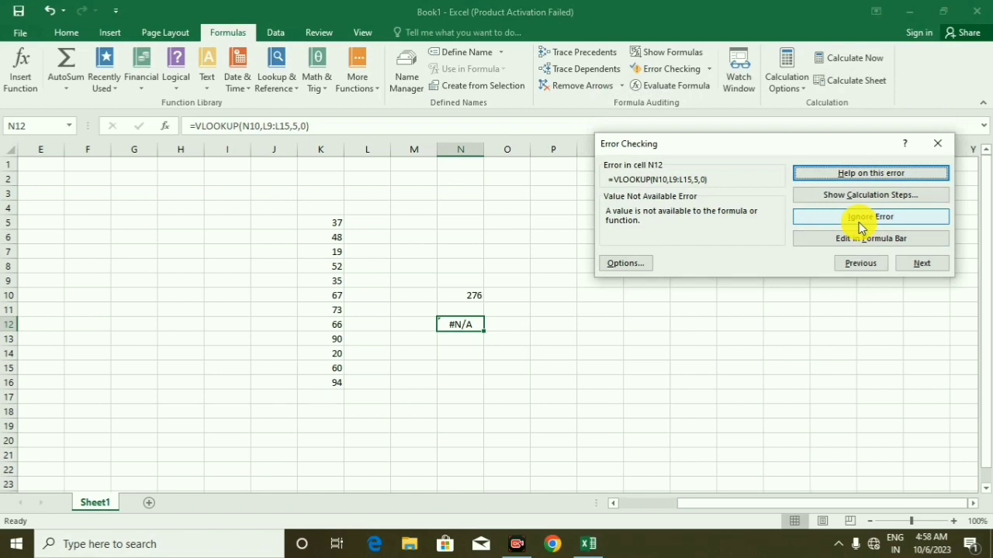
Open the N12 formula for editing from the error checker, resume the check without changes, and ignore the error
click(841, 247)
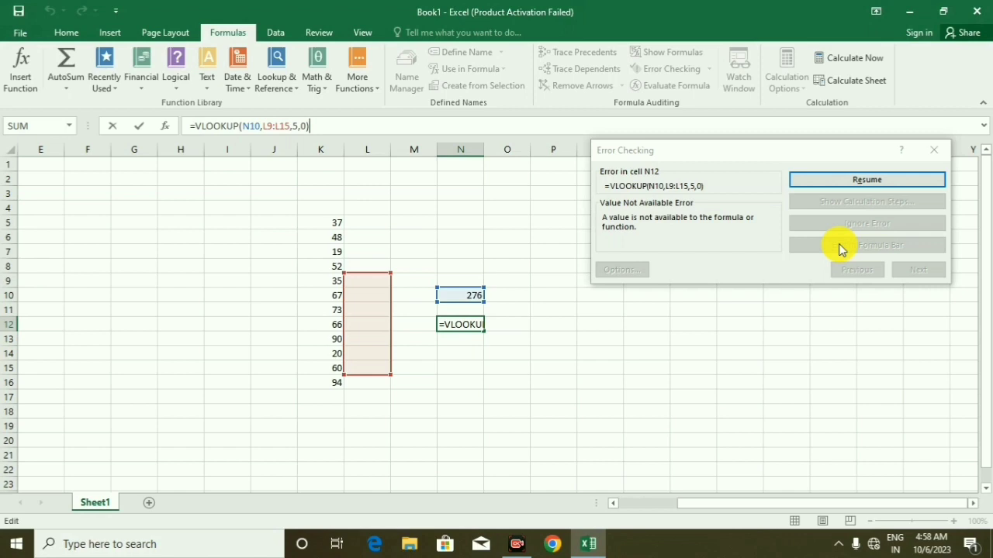
click(869, 183)
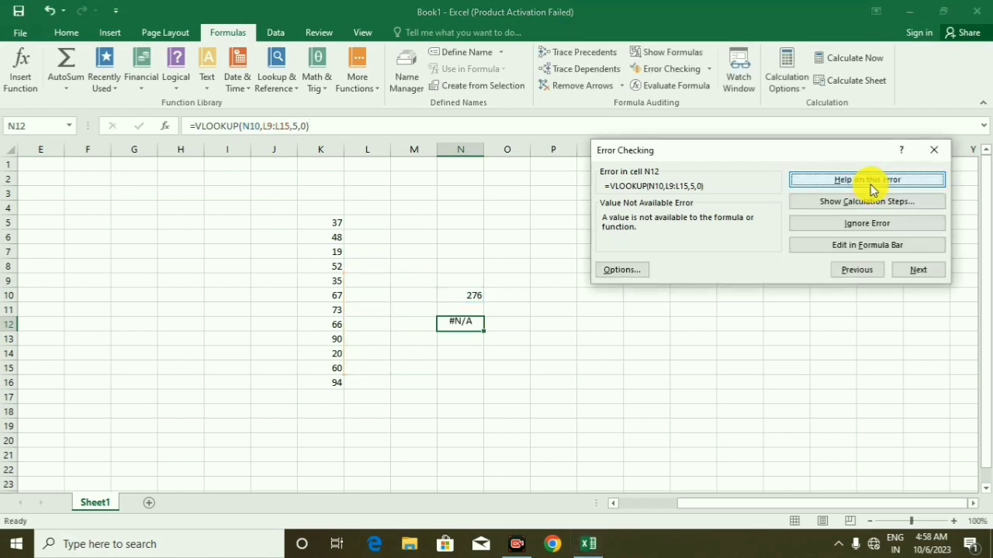
click(870, 224)
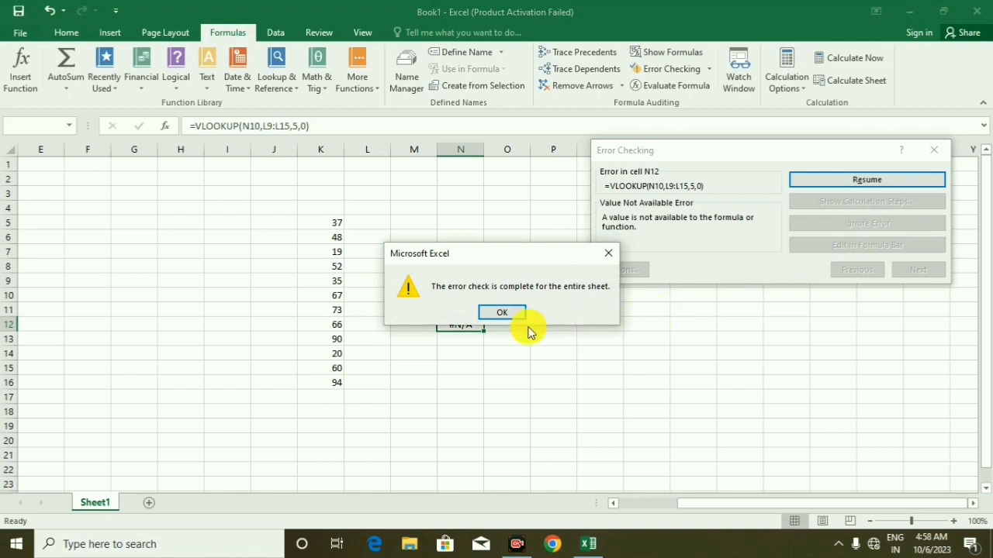
click(496, 315)
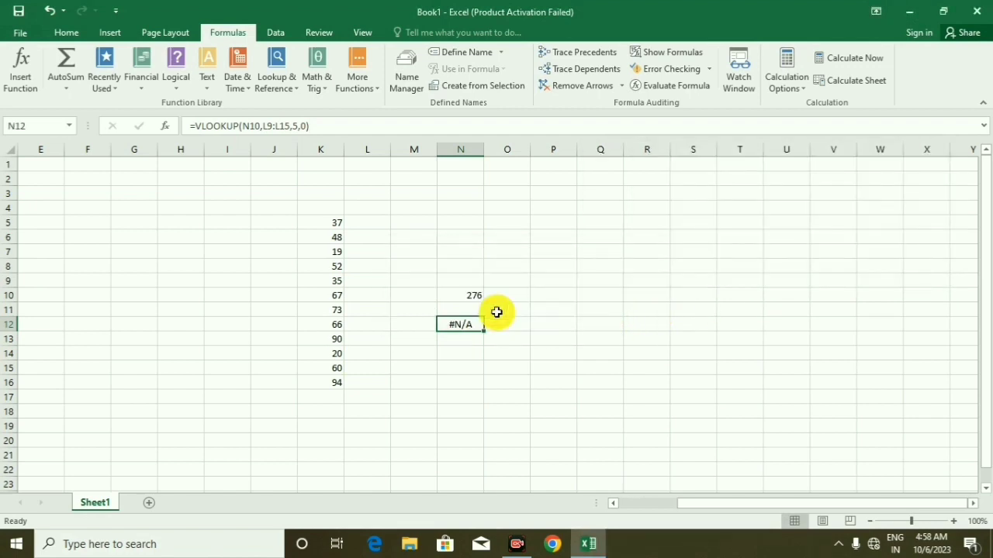
View the VLOOKUP formula of cell N12 in Evaluate Formula and close the evaluation
click(674, 87)
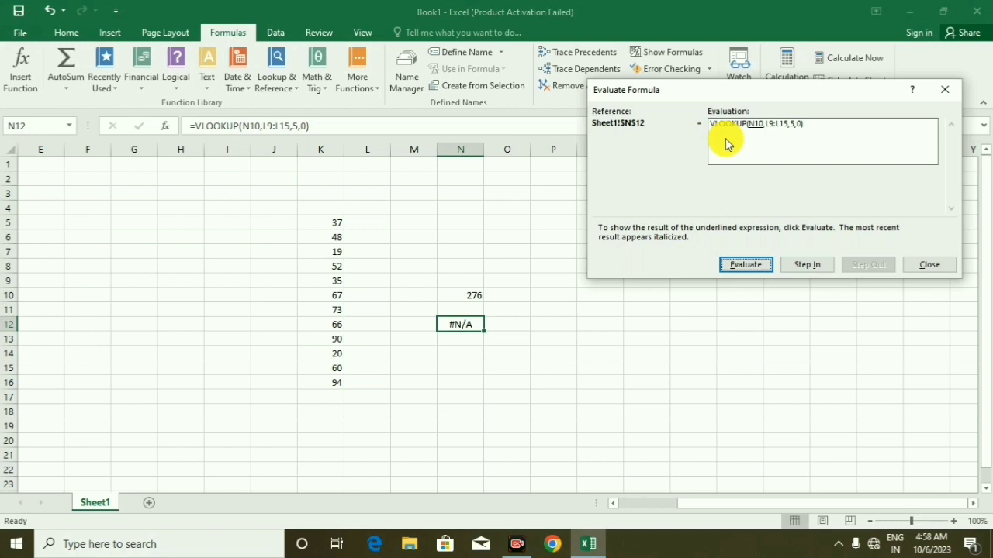
click(943, 90)
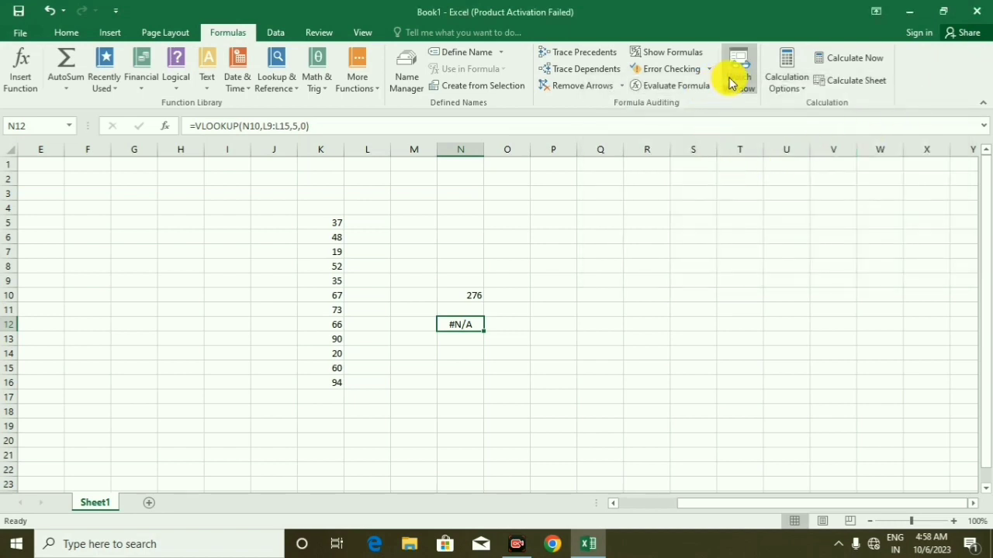
Add a watch on cell N12 in the Watch Window and close the window
click(730, 84)
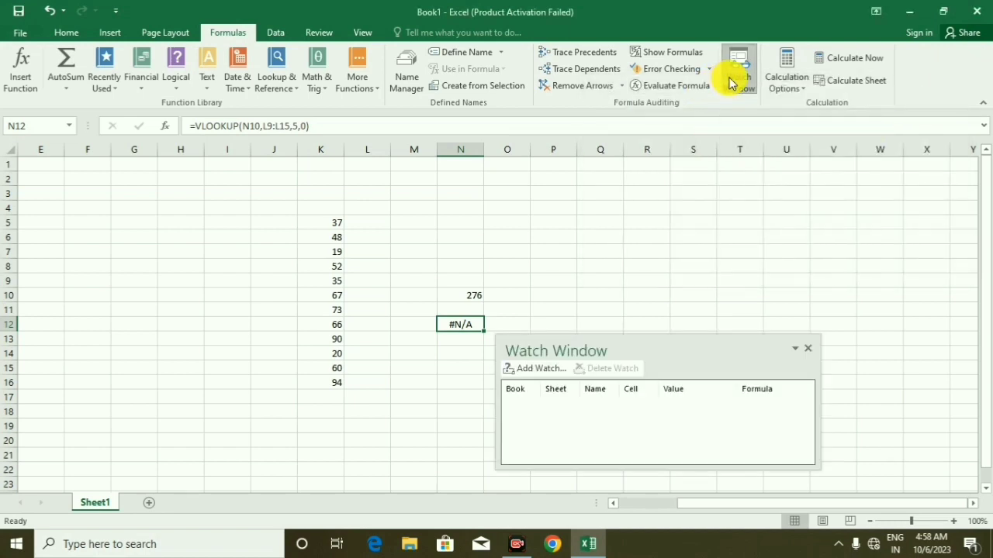
drag(708, 348, 730, 247)
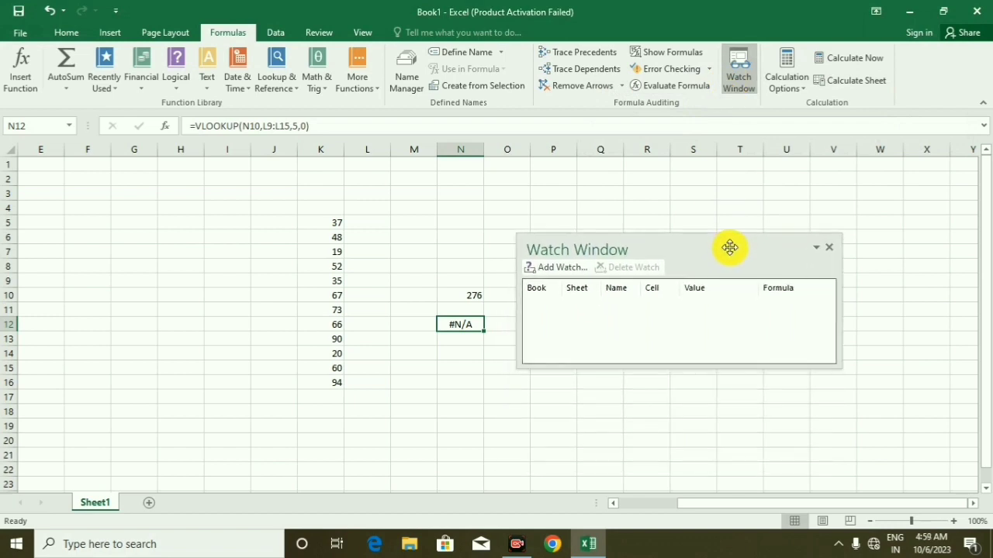
click(575, 268)
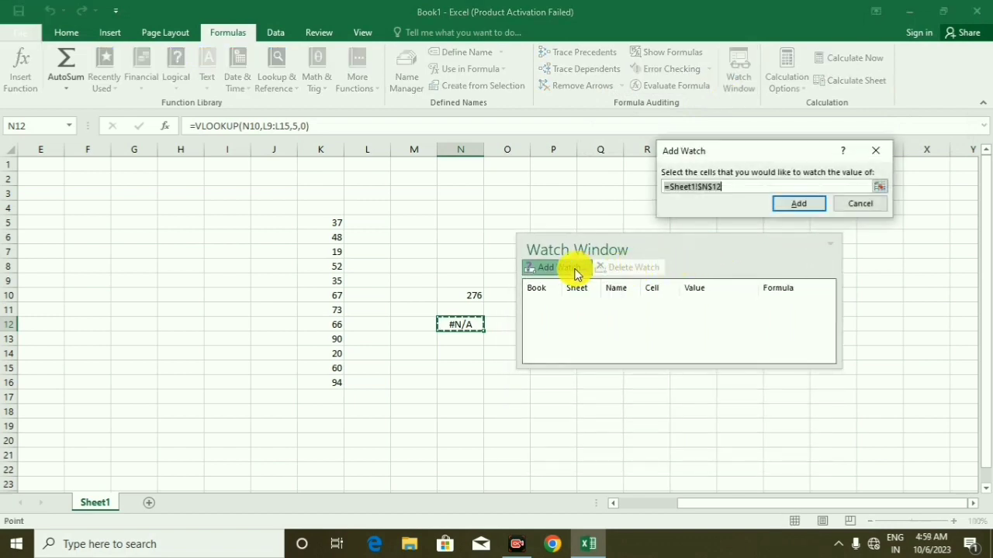
click(799, 207)
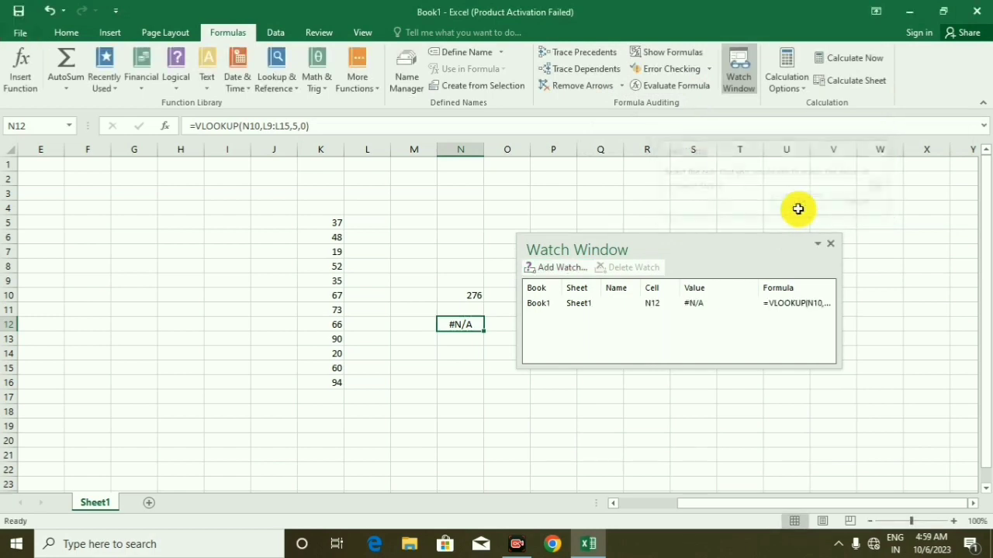
drag(713, 245, 767, 186)
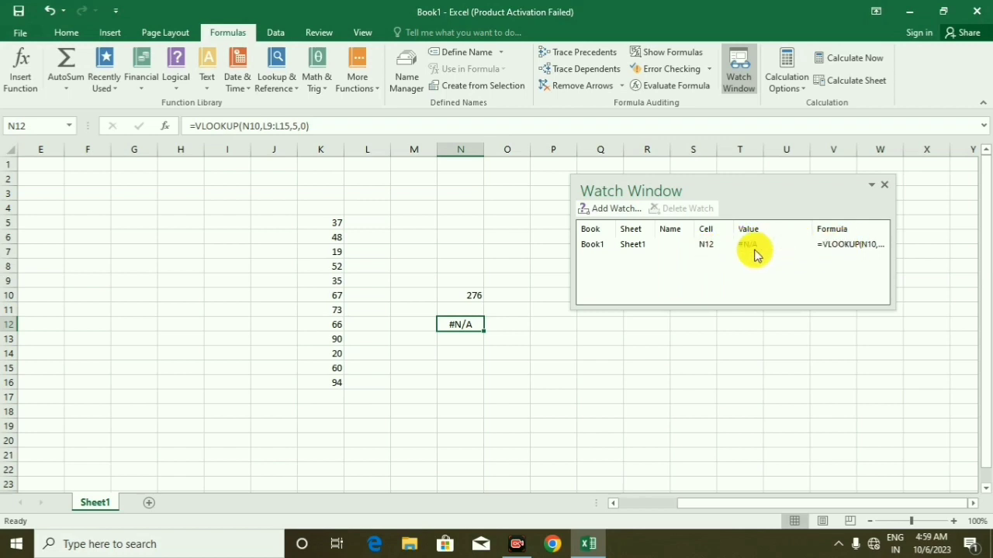
click(884, 185)
Add a watch on cell N10, try adding the same watch again, and close the Watch Window
click(460, 296)
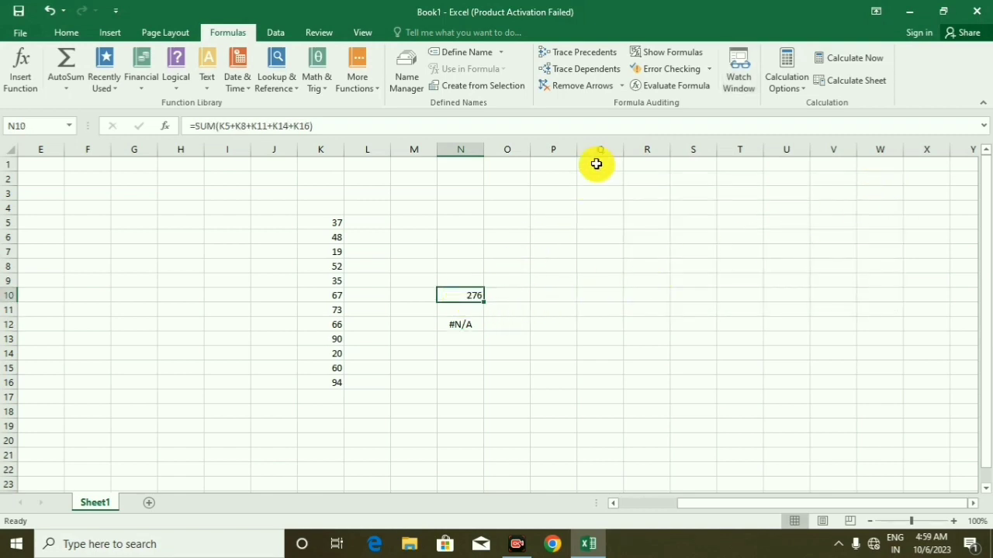
click(733, 82)
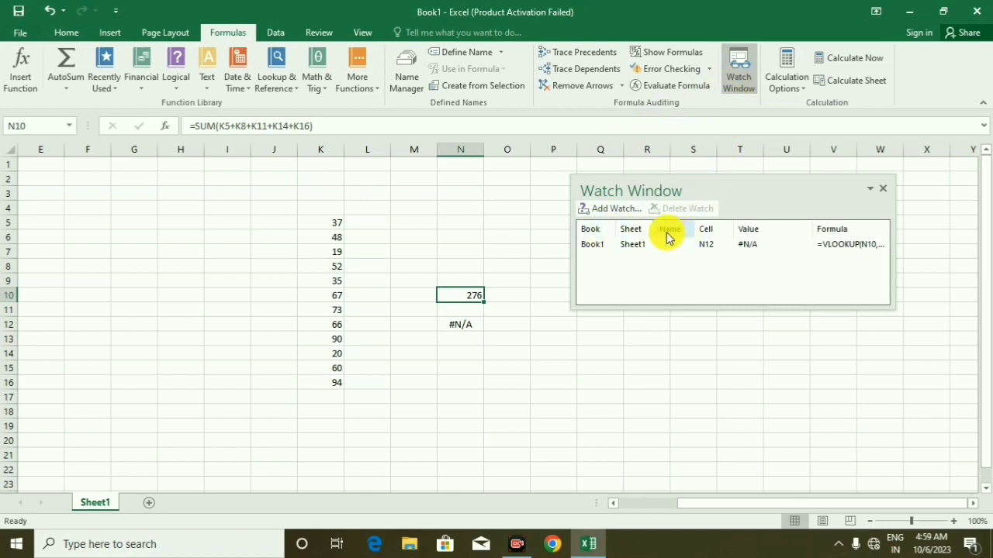
click(609, 208)
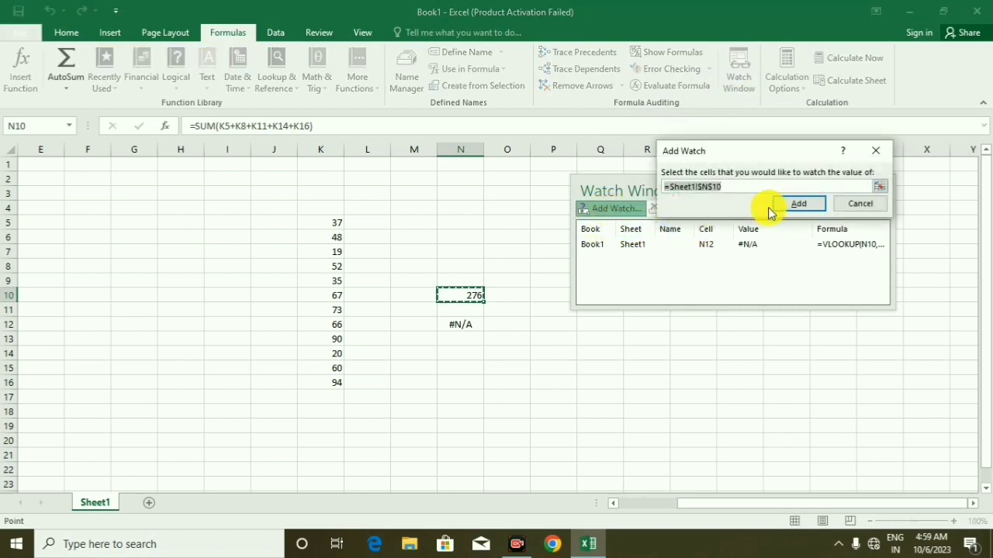
click(795, 205)
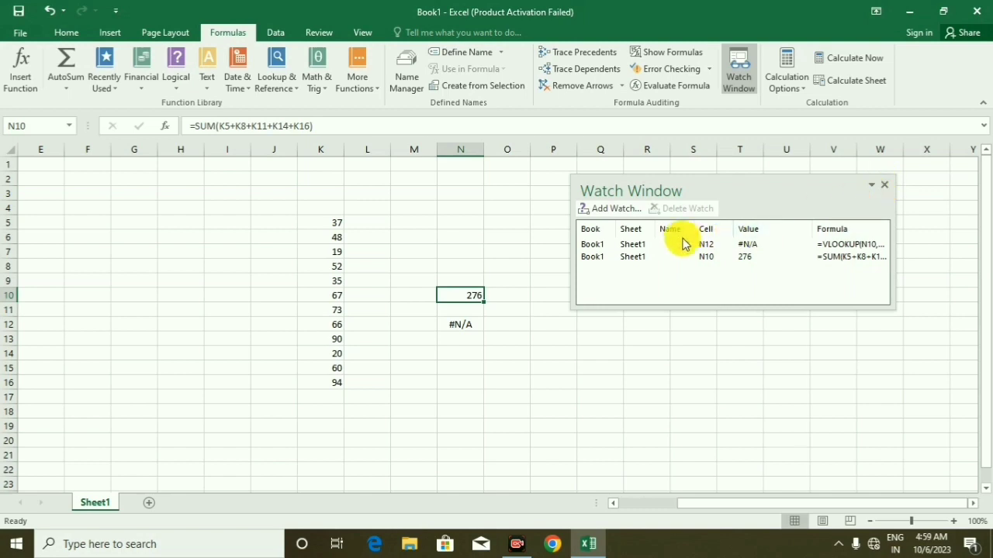
click(629, 213)
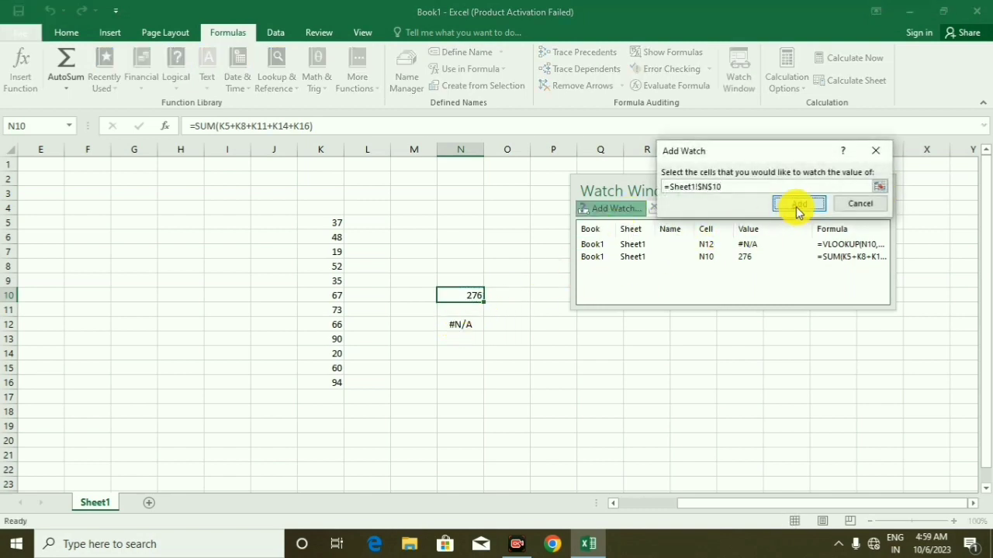
click(795, 206)
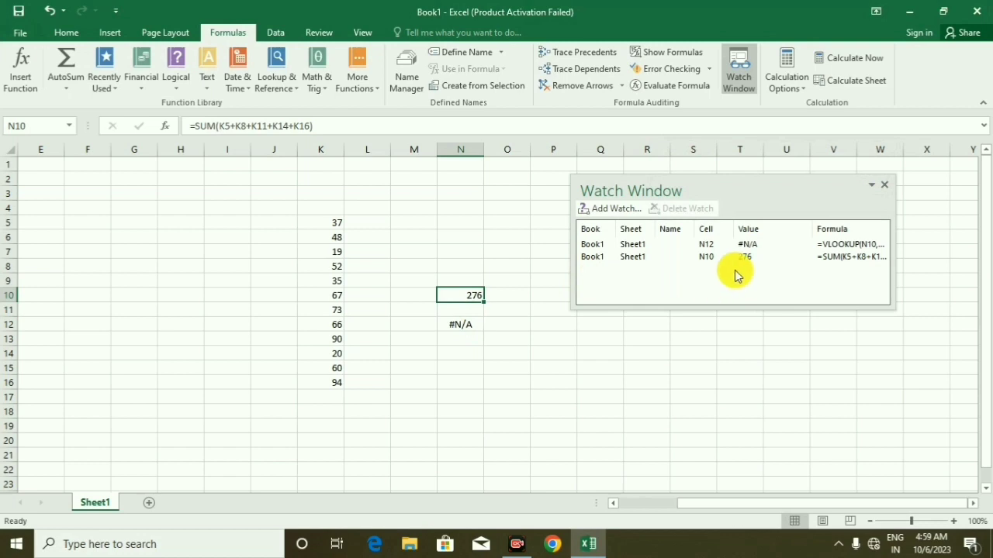
click(884, 186)
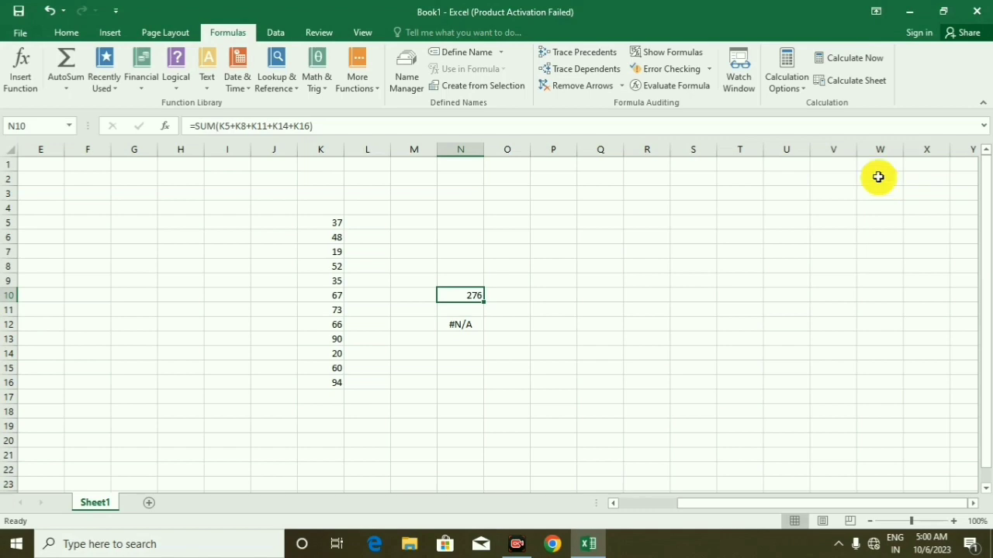
View the available calculation options without changing the calculation mode
click(798, 83)
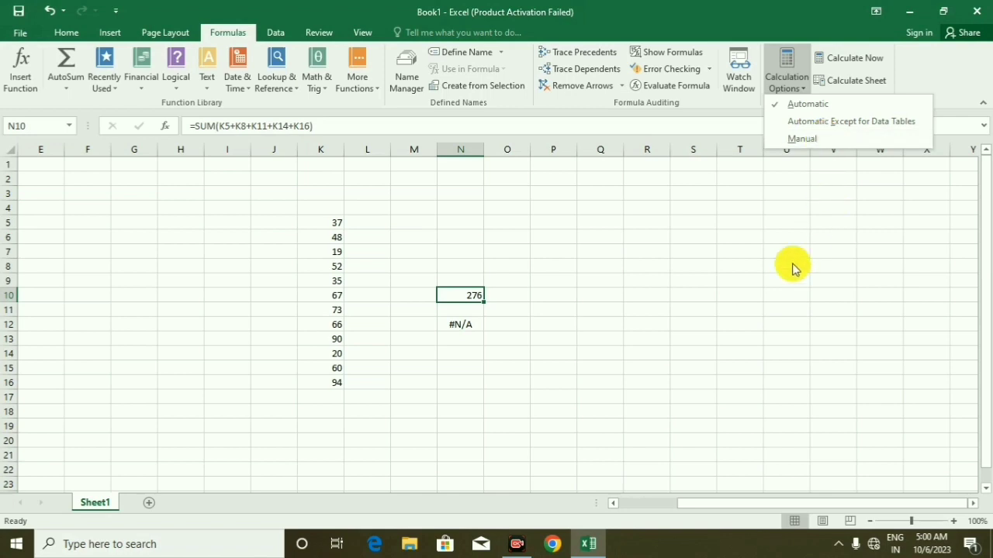
click(423, 328)
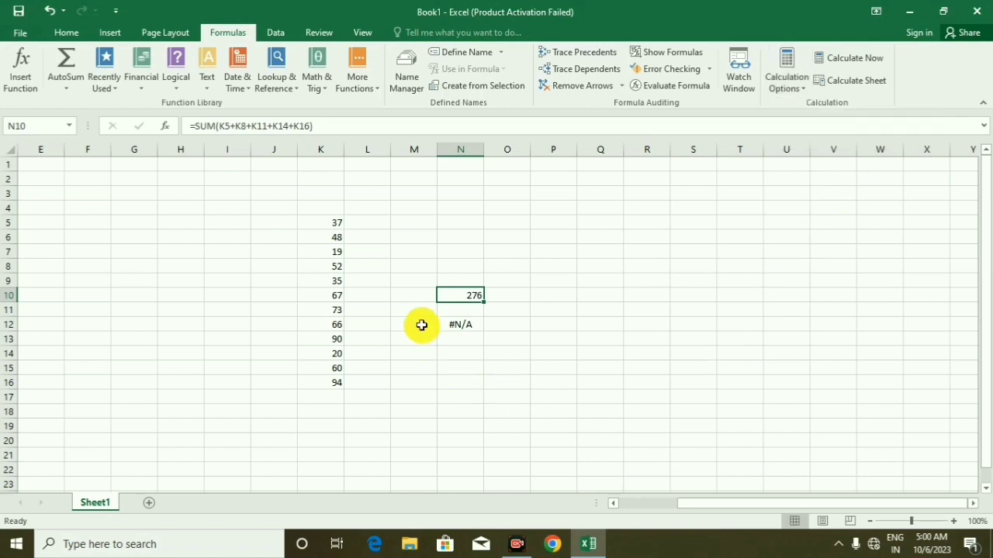
Enter the formula =SUM(K5:K16) in cell N8 to total the numbers in column K
click(332, 220)
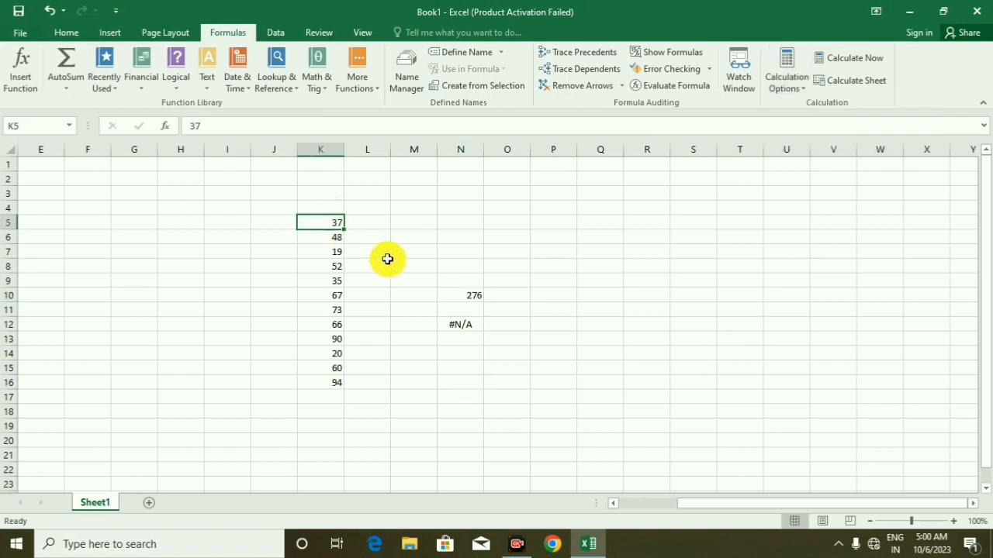
click(459, 266)
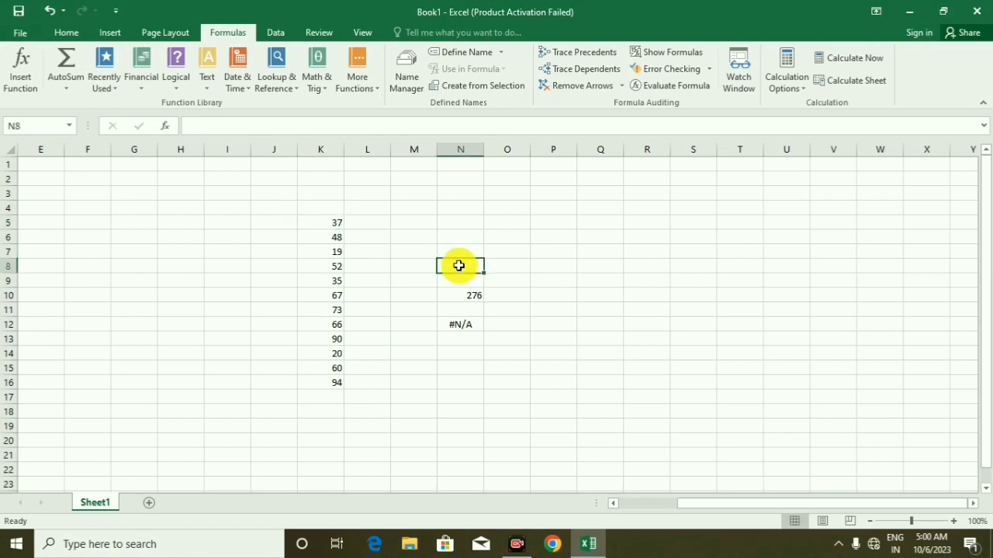
text(sum)
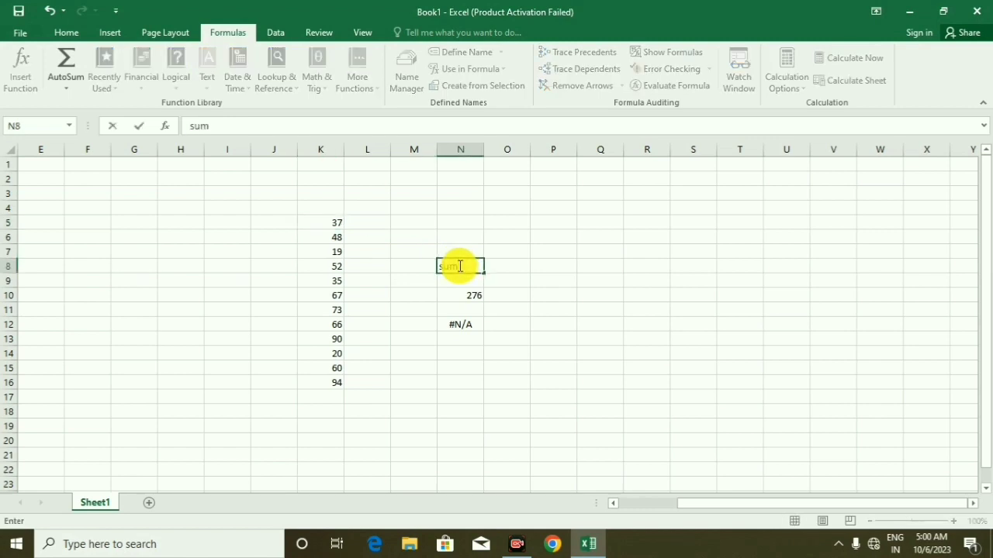
key(BackSpace)
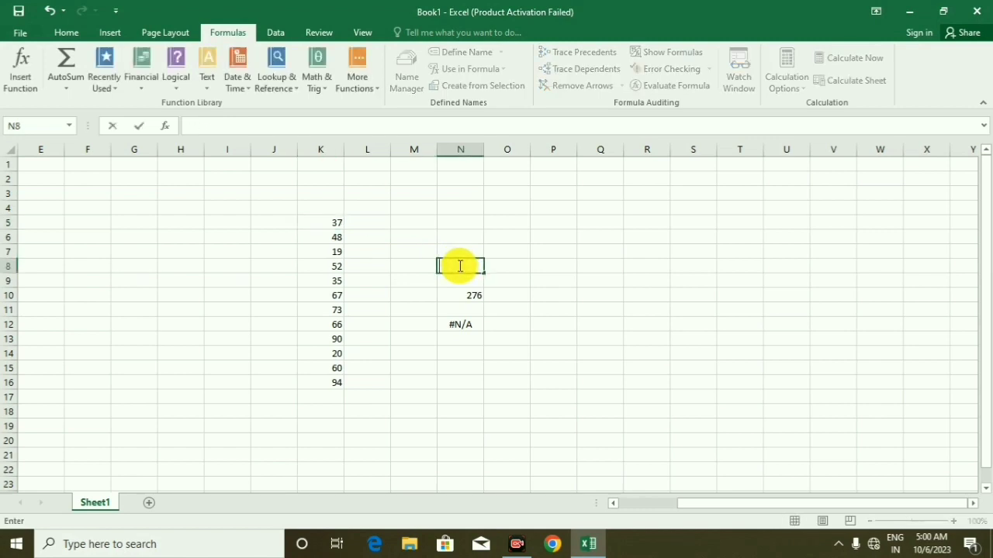
text(=sum)
key(Tab)
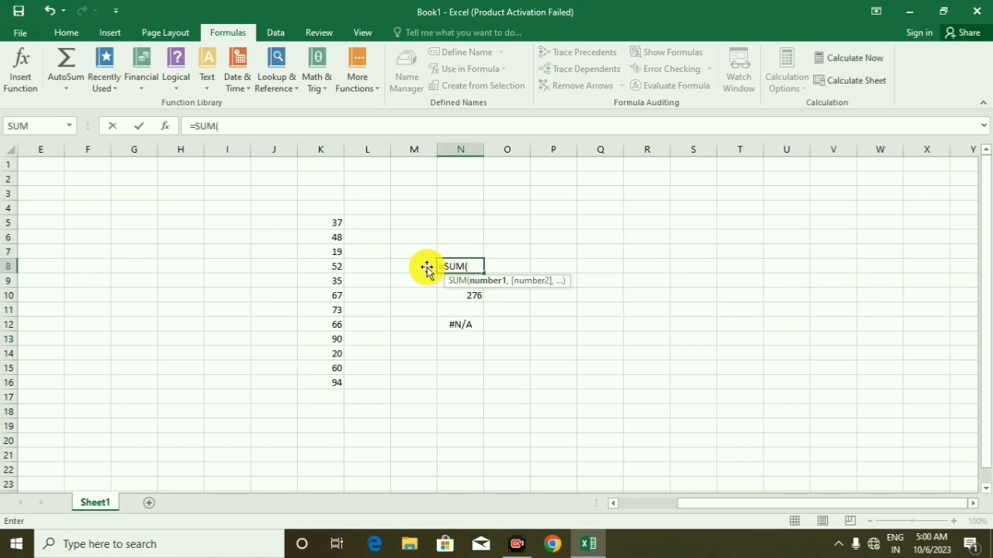
drag(324, 225, 309, 380)
text())
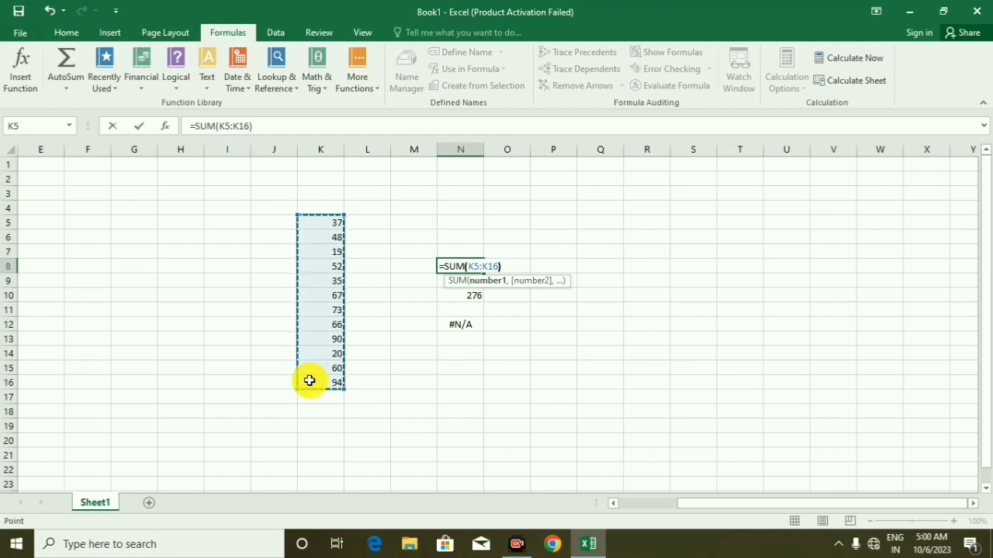
key(Return)
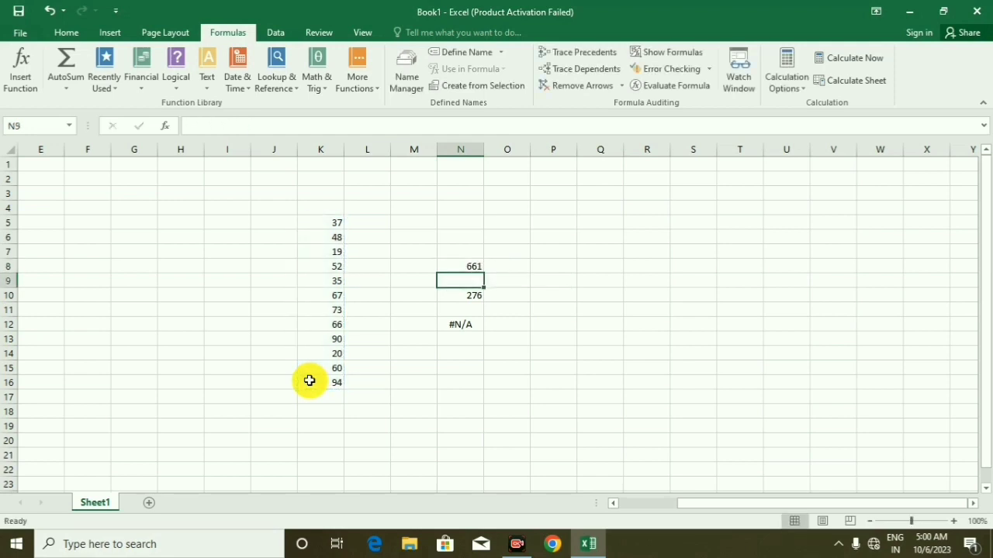
Replace the values in K8:K16 with 13, 15, 64, 4, 4, 524, 54, 54 and 54
click(320, 263)
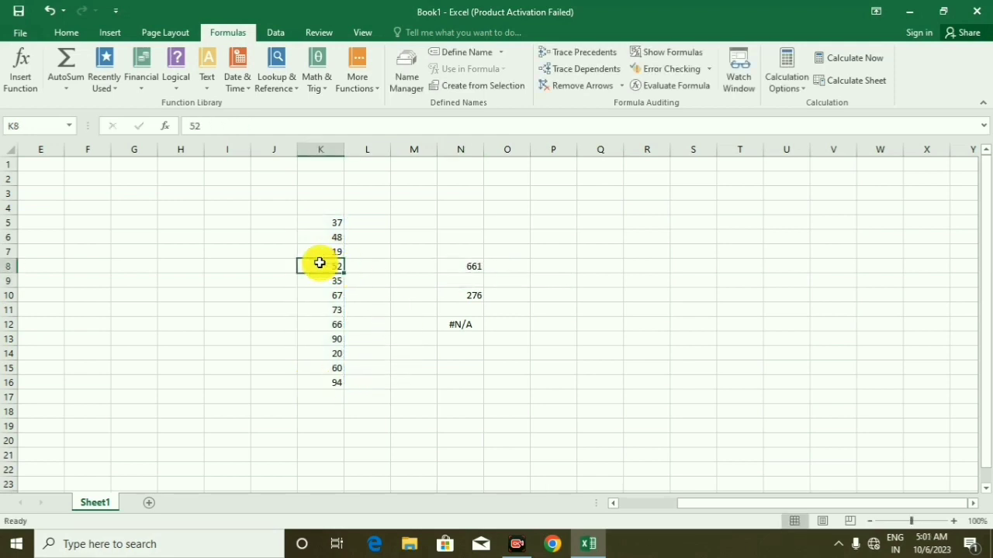
text(13)
key(Return)
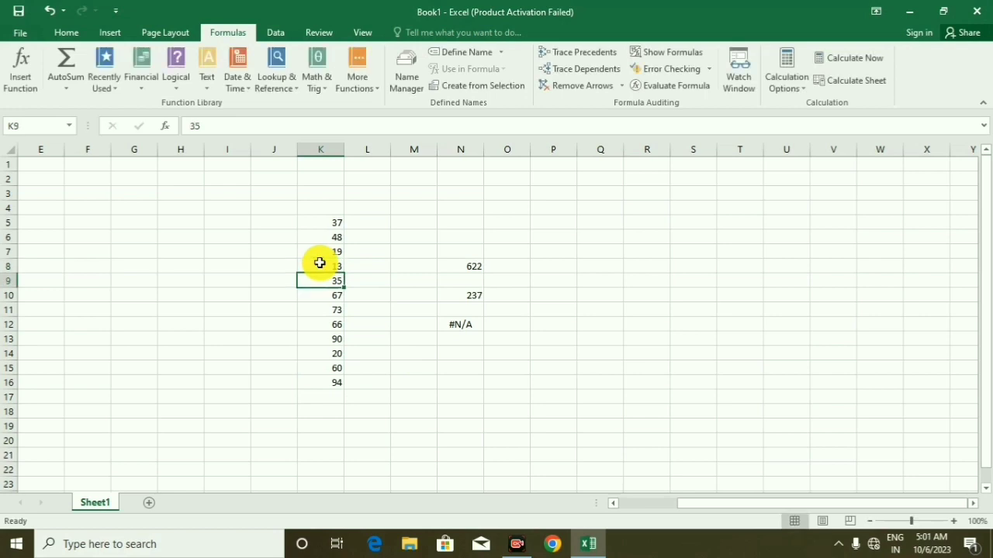
text(15)
key(Return)
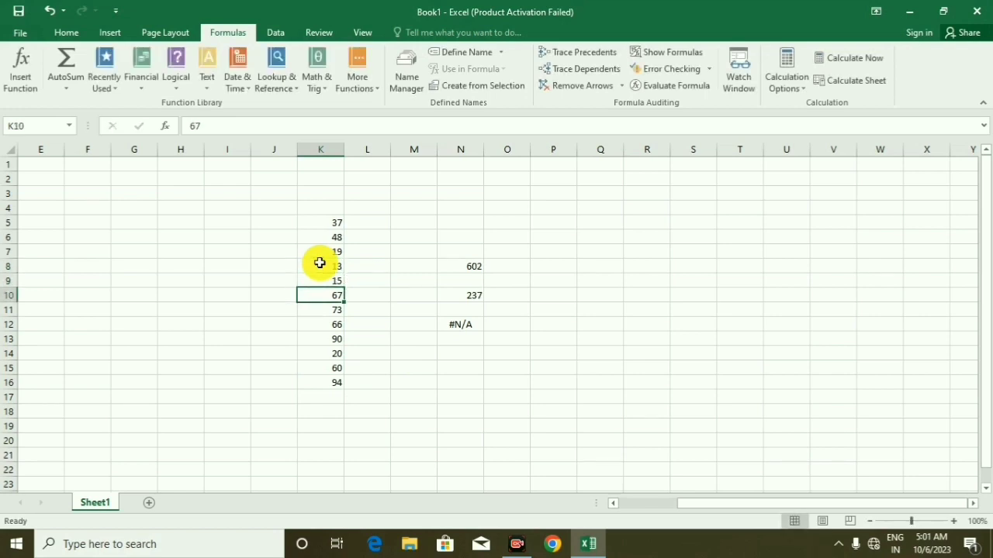
text(64)
key(Return)
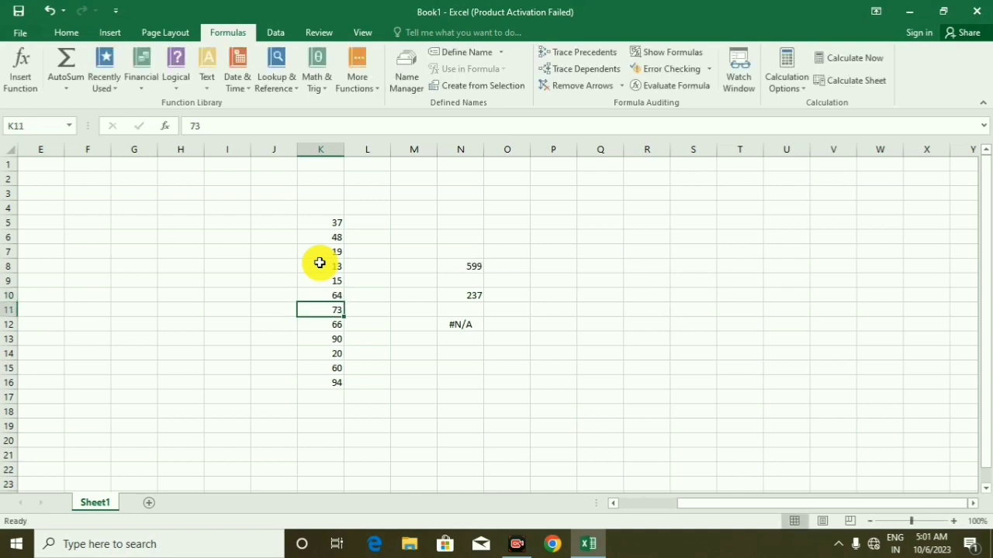
text(4)
key(Return)
text(4)
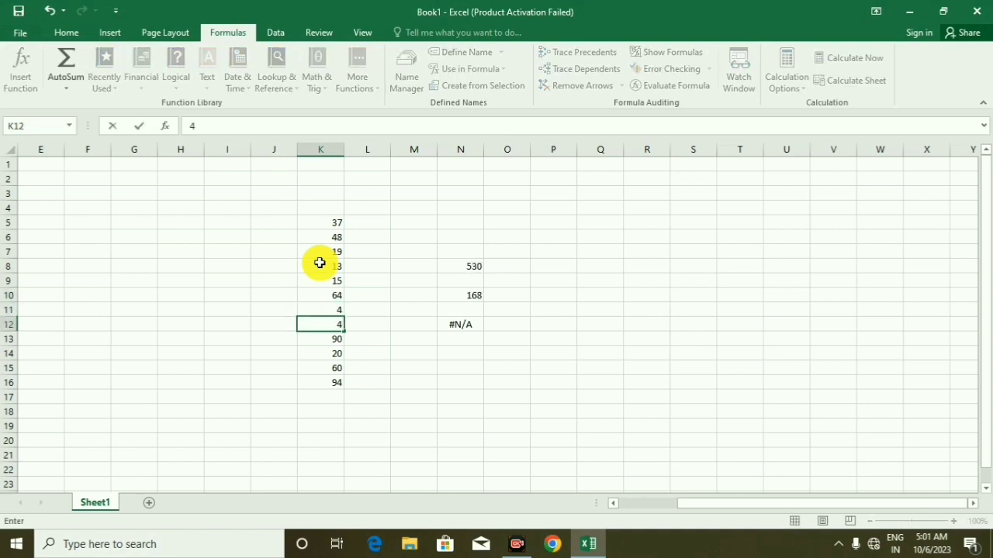
key(Return)
text(524)
key(Return)
text(54)
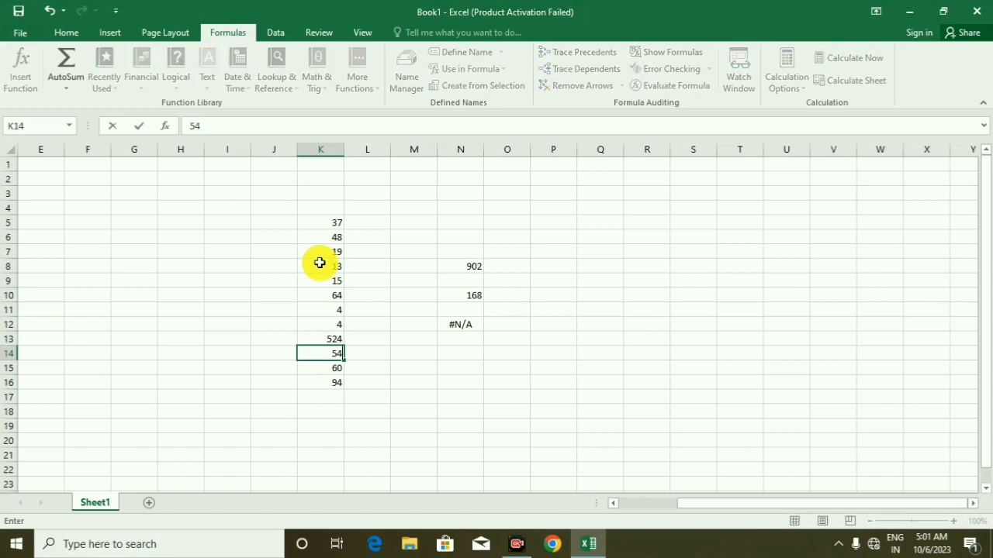
key(Return)
text(54)
key(Return)
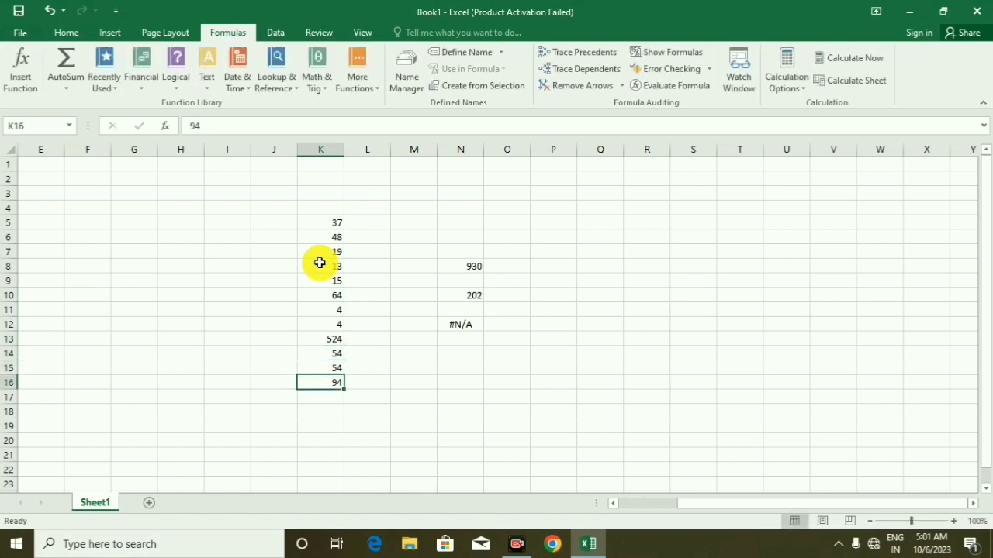
text(54)
key(Return)
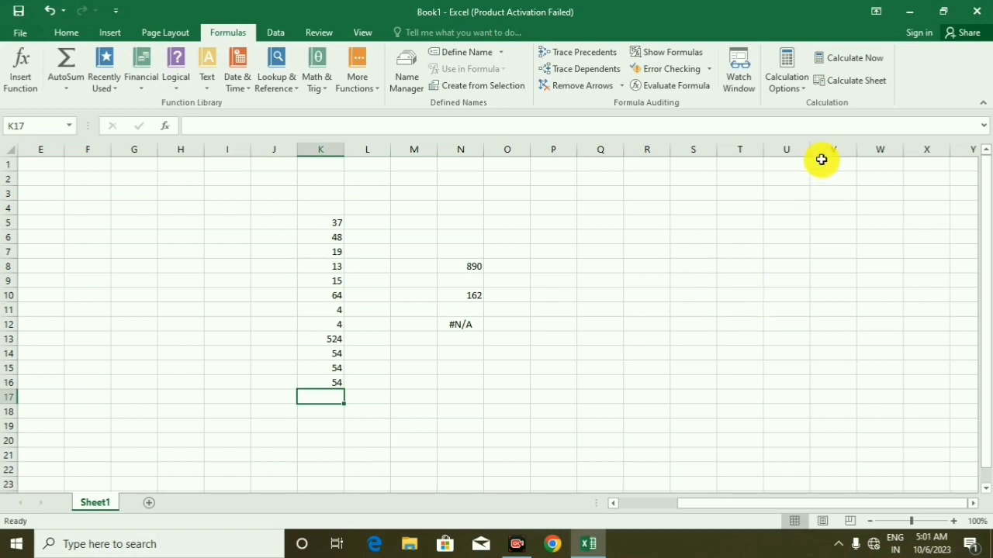
Switch the calculation mode to Manual and replace the values in K5:K12 with 24, 654, 65, 65, 634, 345, 354 and 254
click(782, 93)
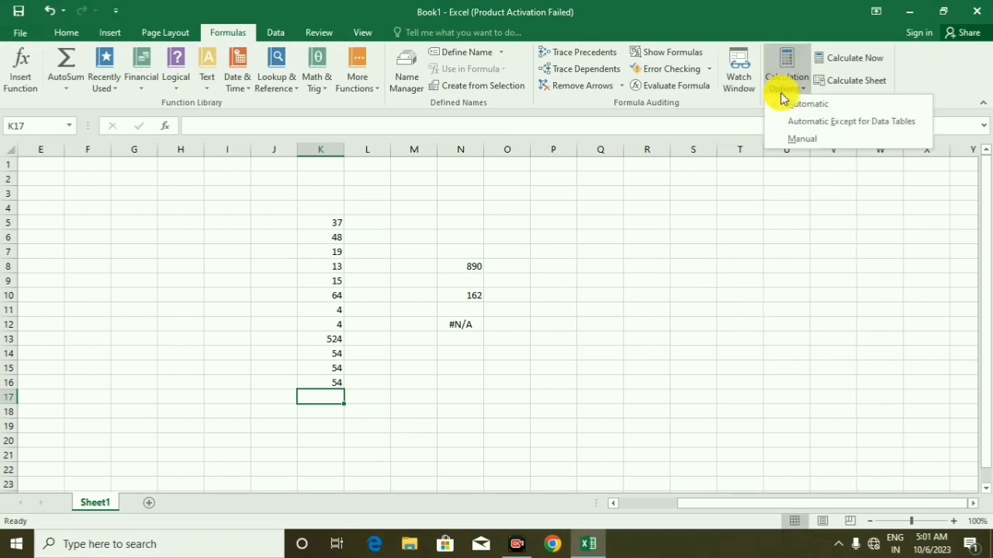
click(808, 146)
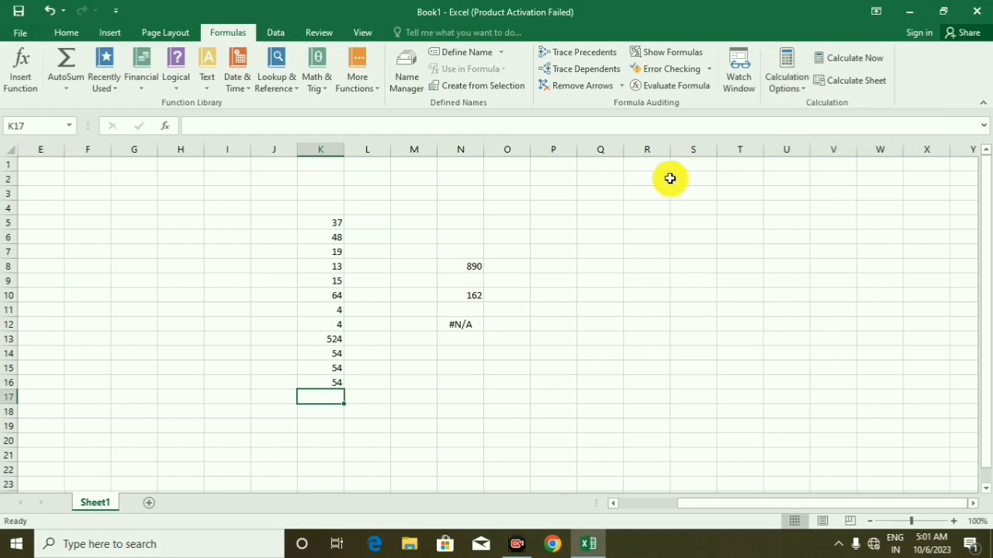
click(321, 228)
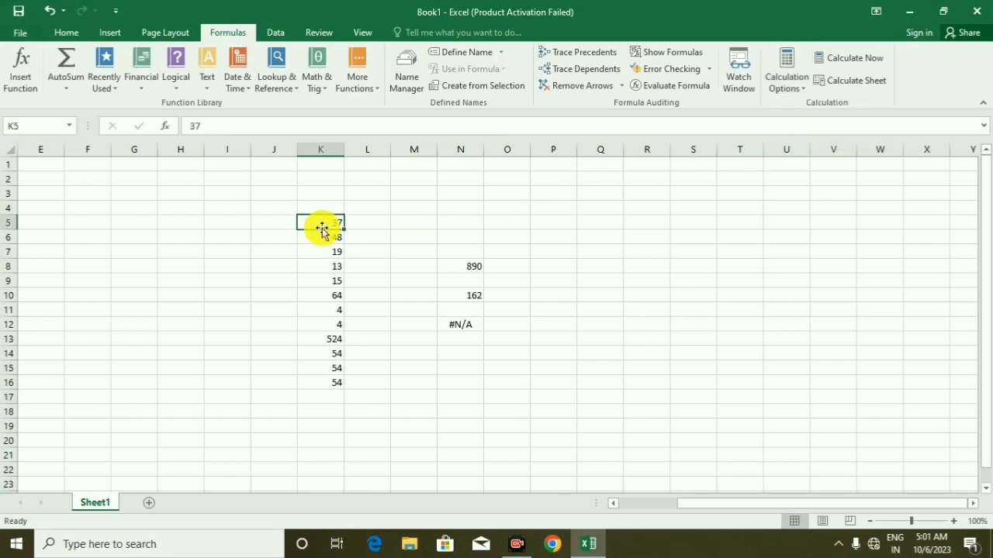
text(24)
key(Return)
text(654)
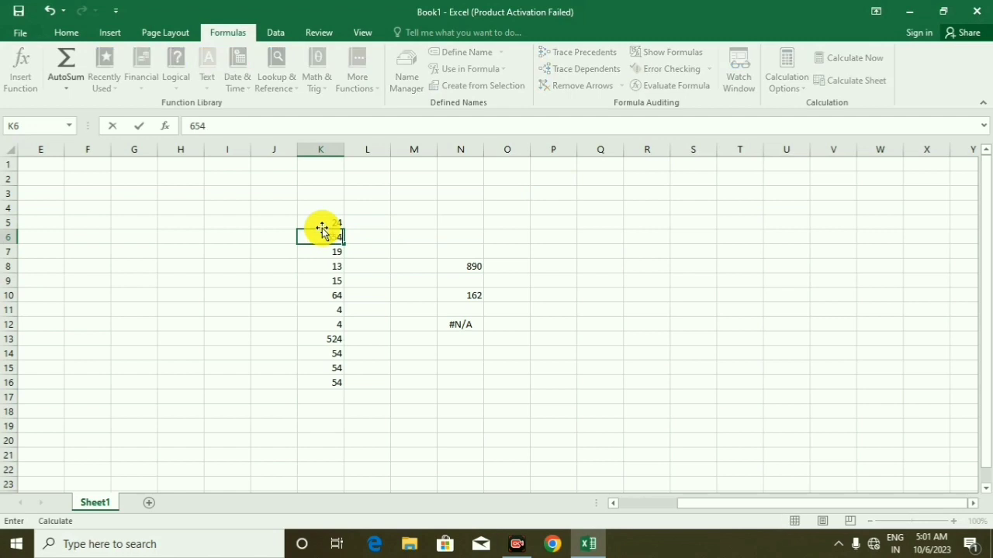
key(Return)
text(65)
key(Return)
text(65)
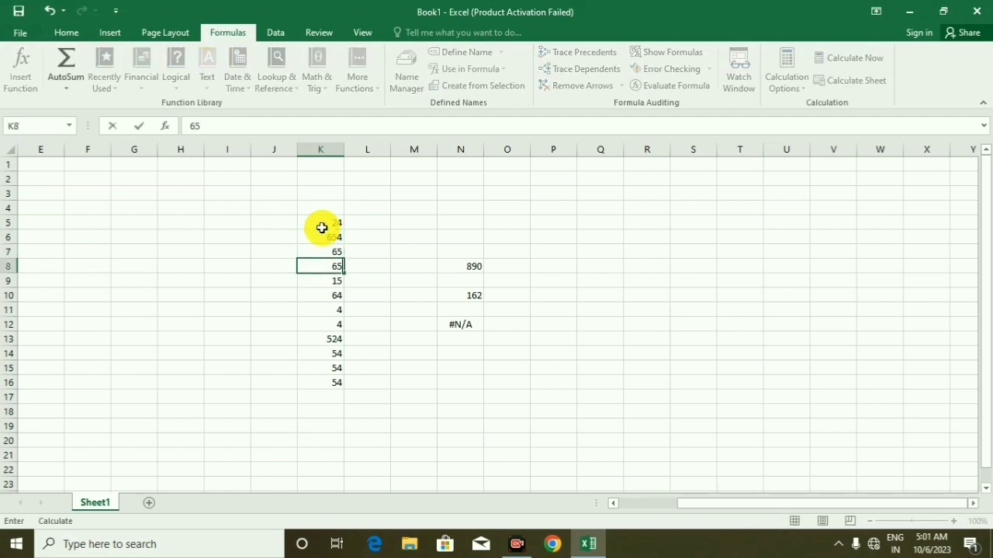
key(Return)
text(634)
key(Return)
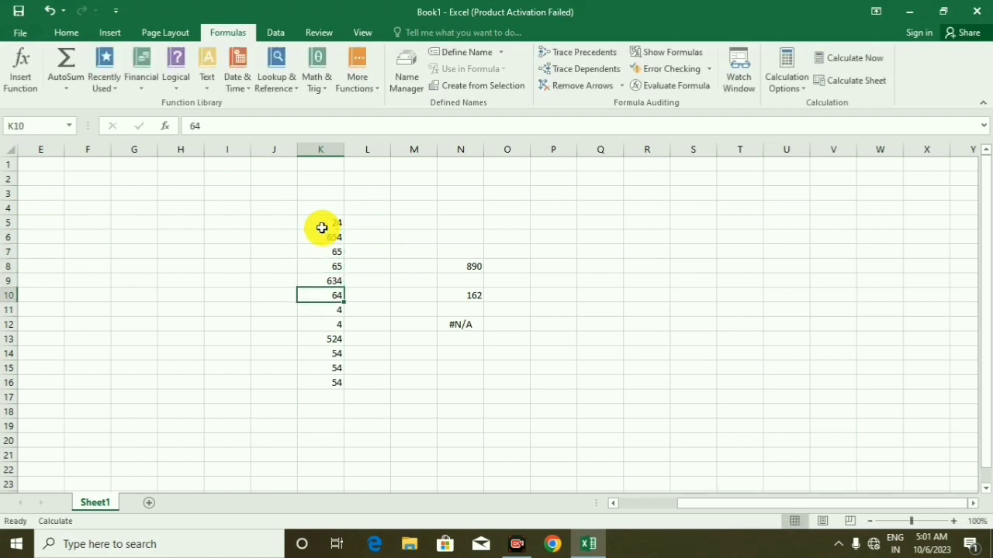
text(345)
key(Return)
text(354)
key(Return)
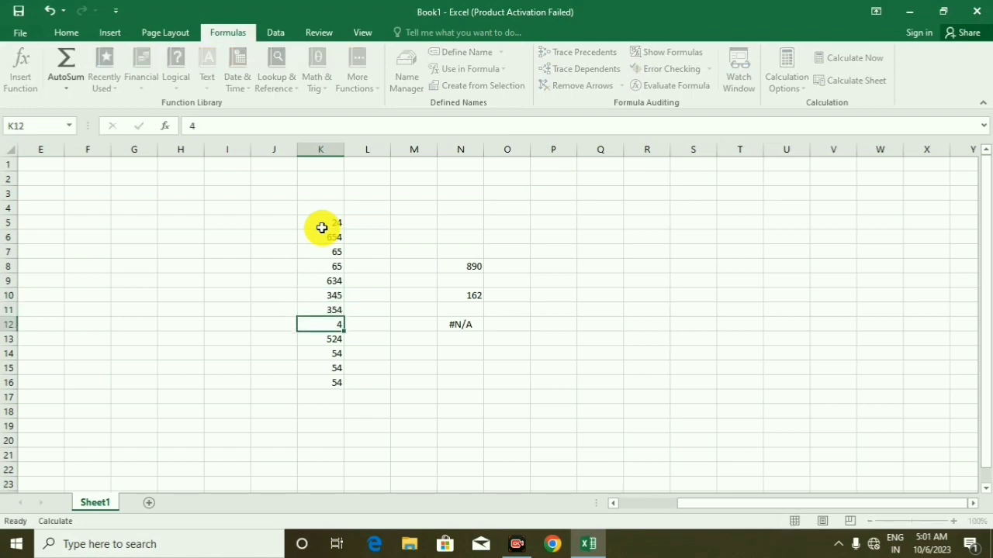
text(254)
key(Return)
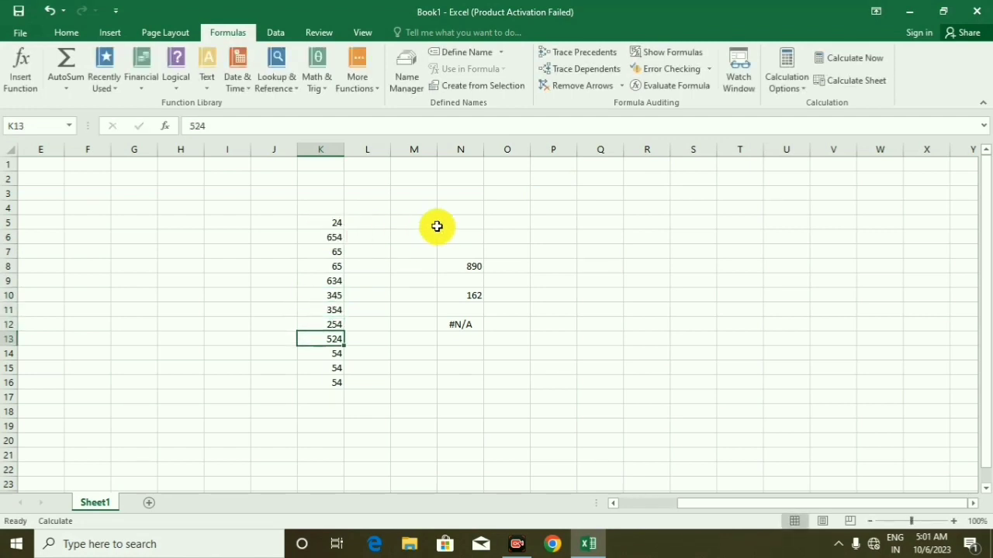
Re-enter the existing SUM formula in cell N8 to recalculate it by hand
double_click(473, 266)
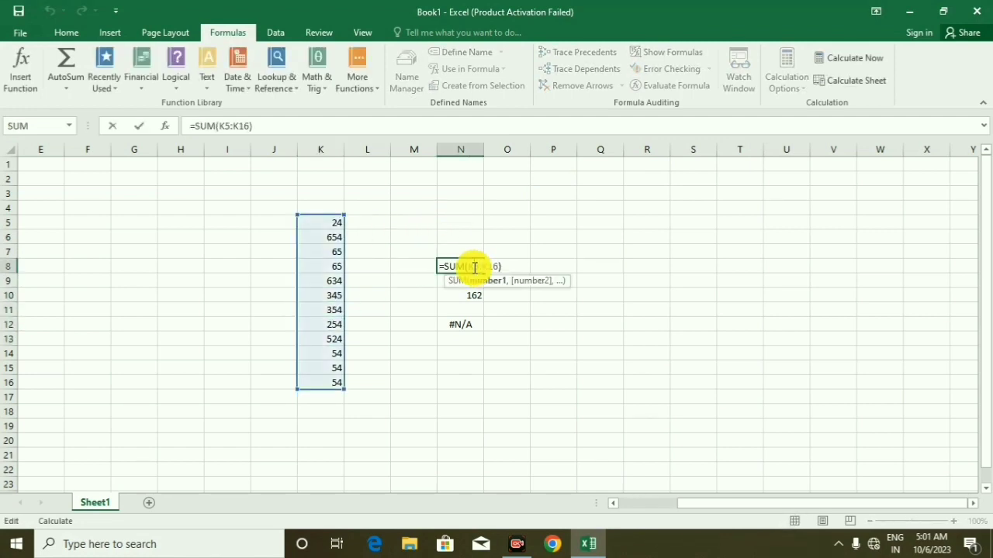
key(Escape)
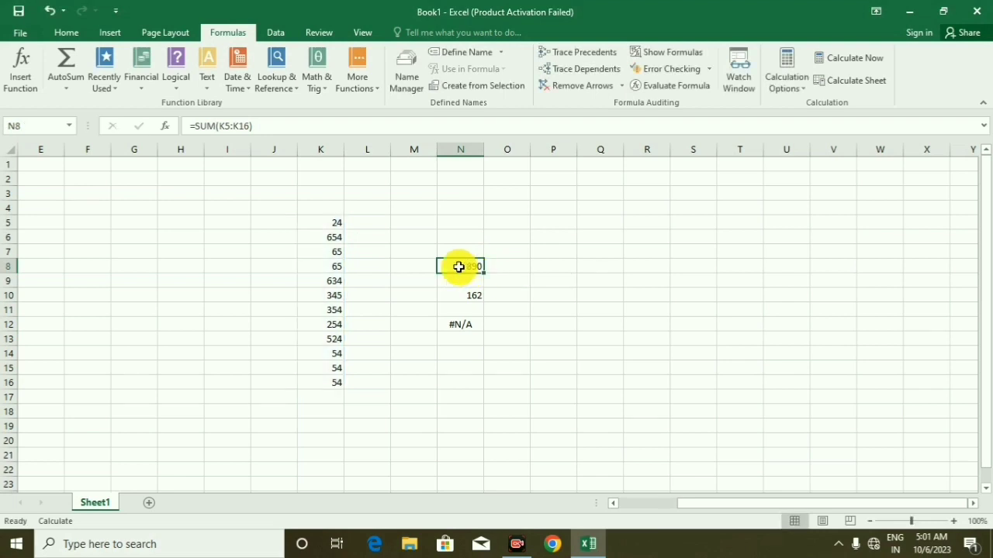
double_click(458, 267)
key(Return)
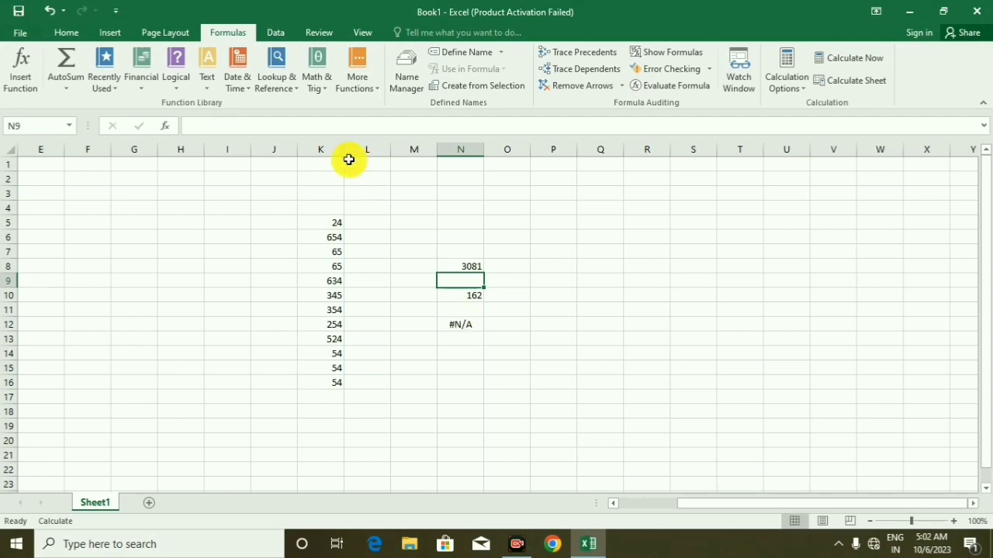
Replace the values in K8:K12 with 654, 634, 34, 24 and 354, and re-enter N8's formula to update its total
click(336, 264)
text(654)
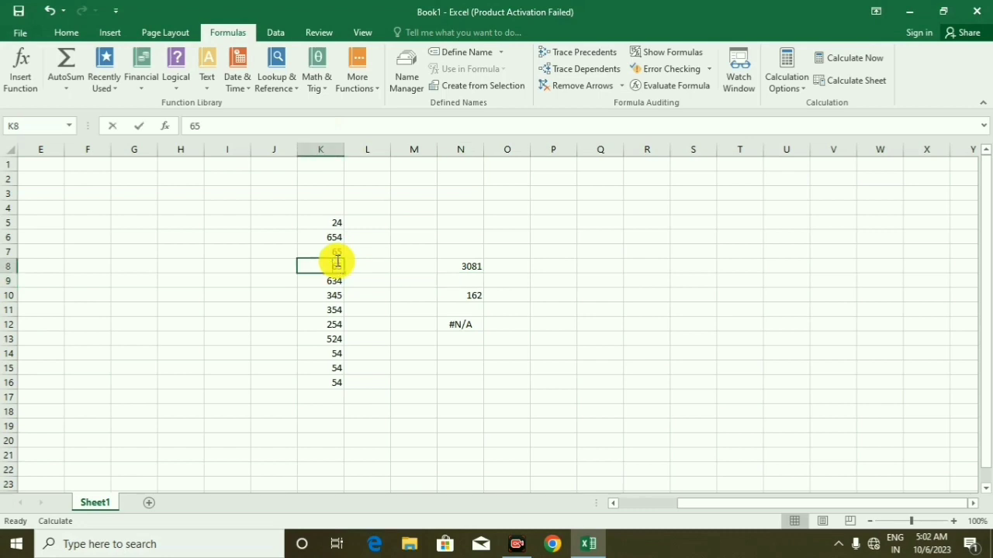
key(Return)
text(634)
key(Return)
text(34)
key(Return)
text(24)
key(Return)
text(354)
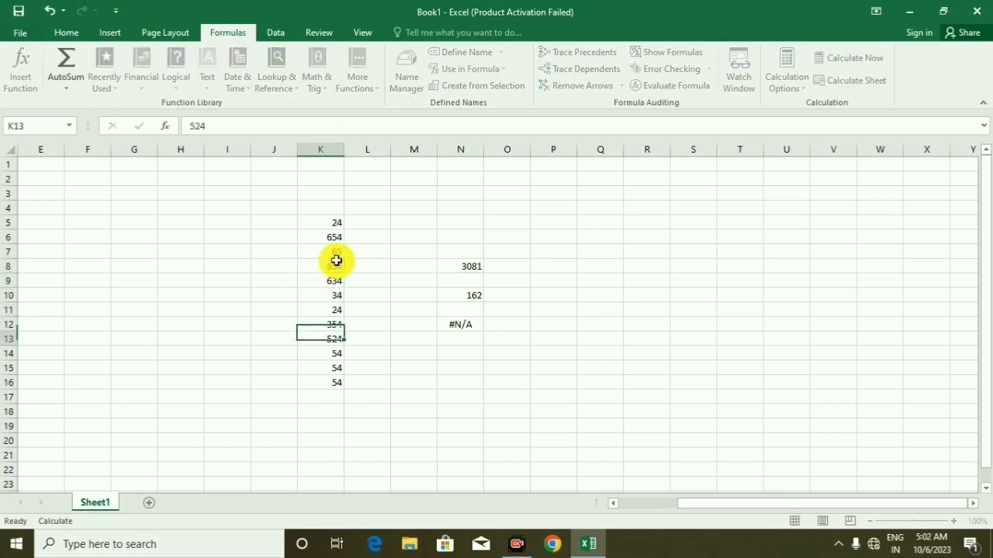
key(Return)
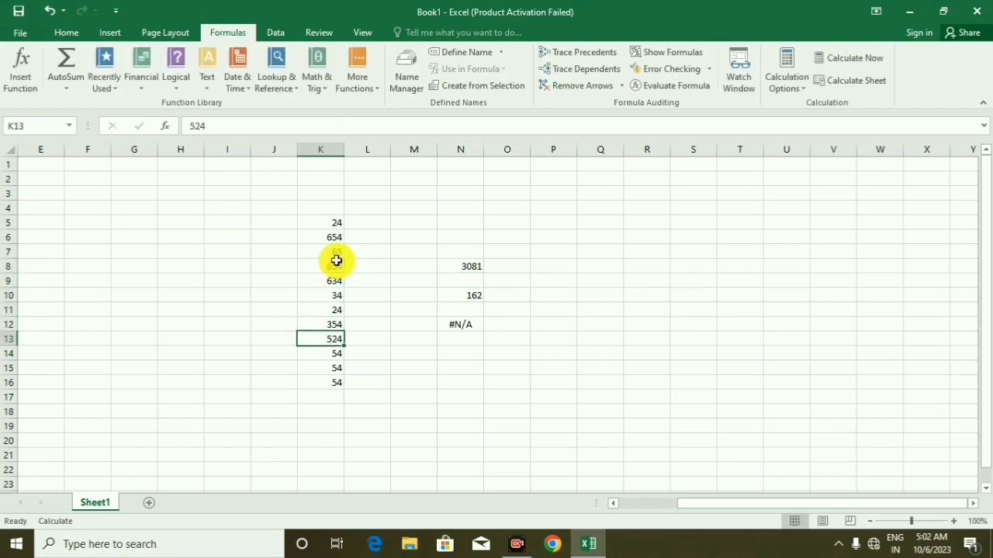
double_click(460, 263)
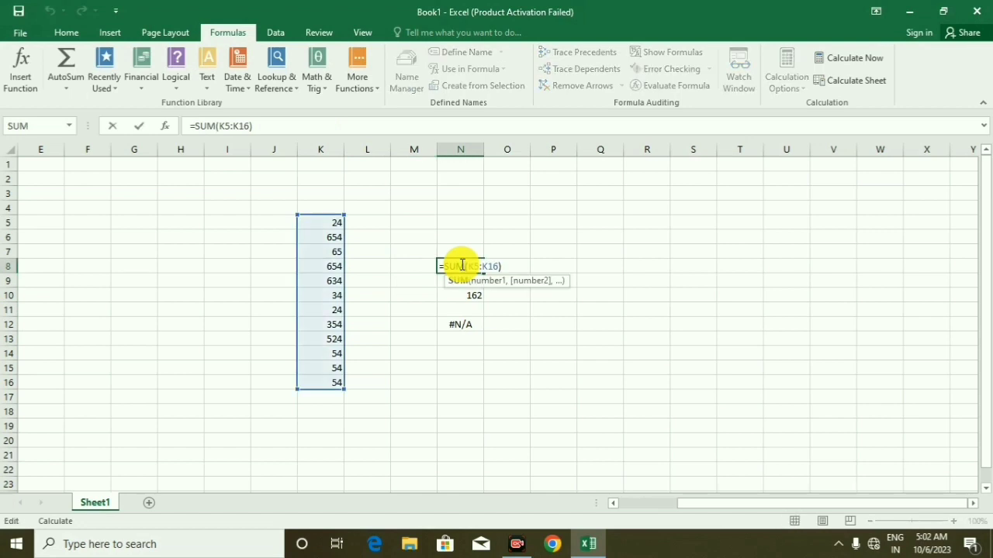
key(Return)
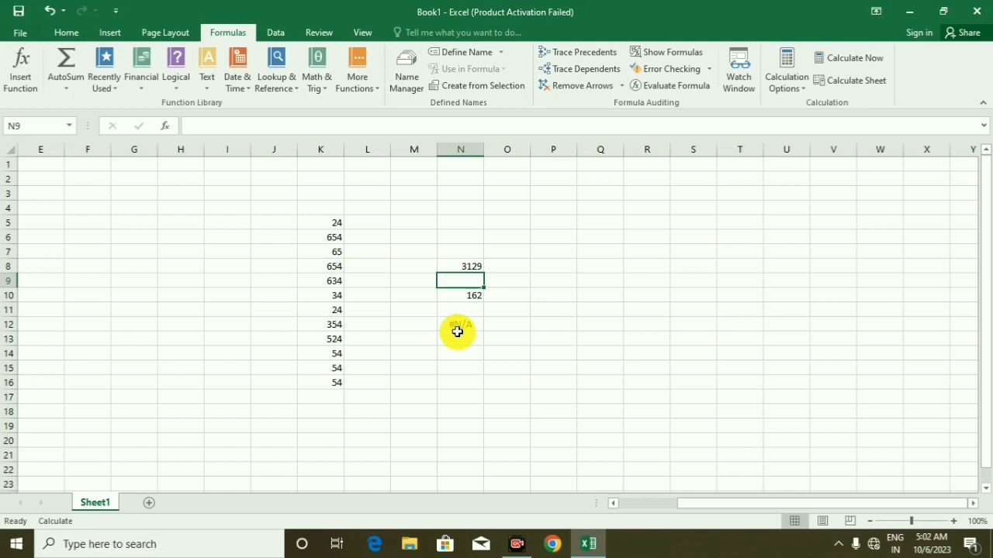
Set the calculation mode to Automatic Except for Data Tables and replace the values in K7:K10 with 254, 354, 354 and 4
click(790, 85)
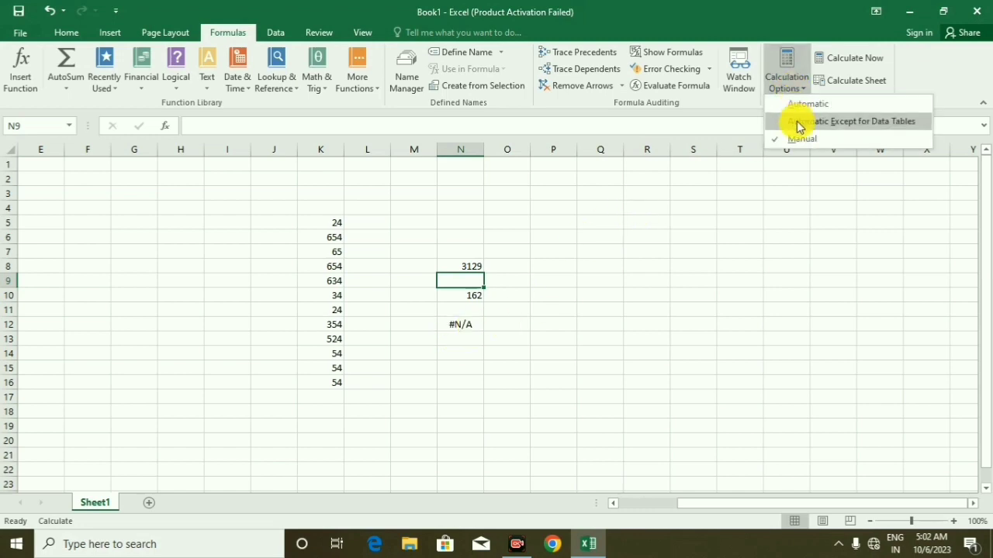
click(800, 127)
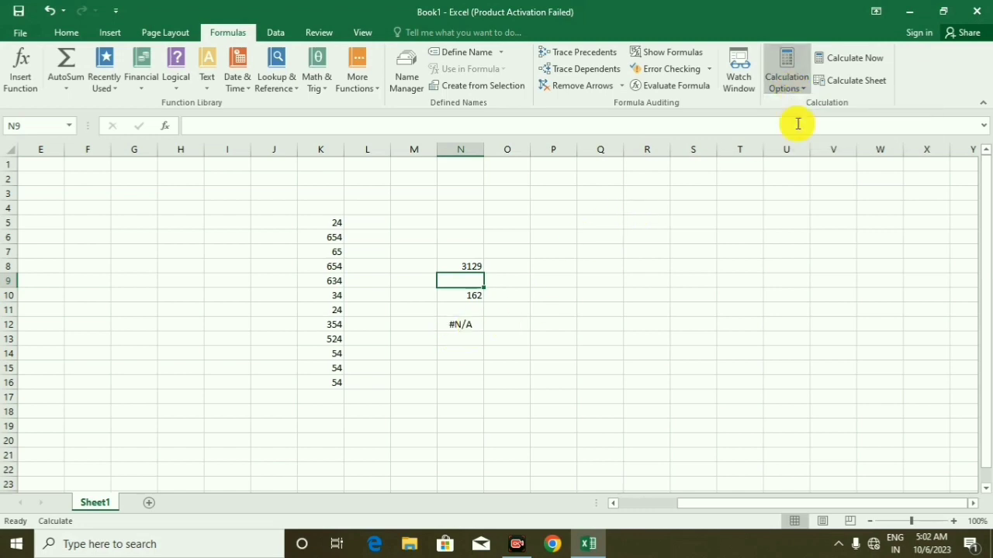
click(331, 250)
text(254)
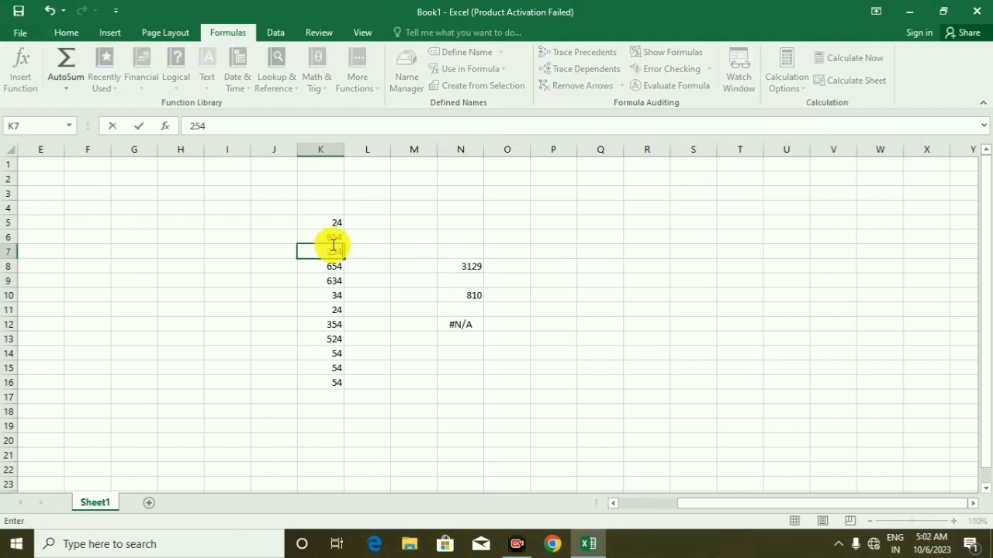
key(Return)
text(354)
key(Return)
text(354)
key(Return)
text(4)
key(Return)
key(Return)
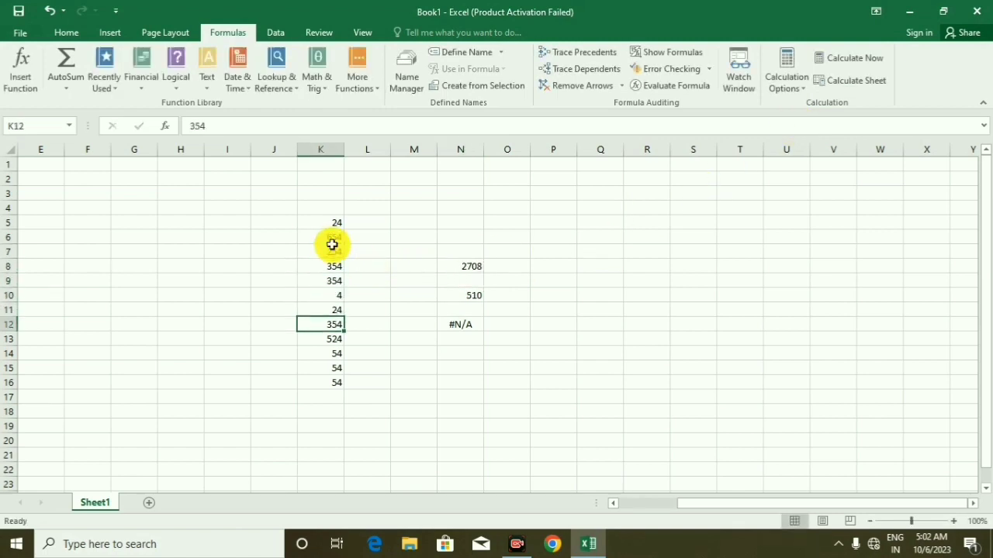
Replace the values in K12:K14 with 1, 234 and 24
text(1)
key(Return)
text(234)
key(Return)
text(24)
key(Return)
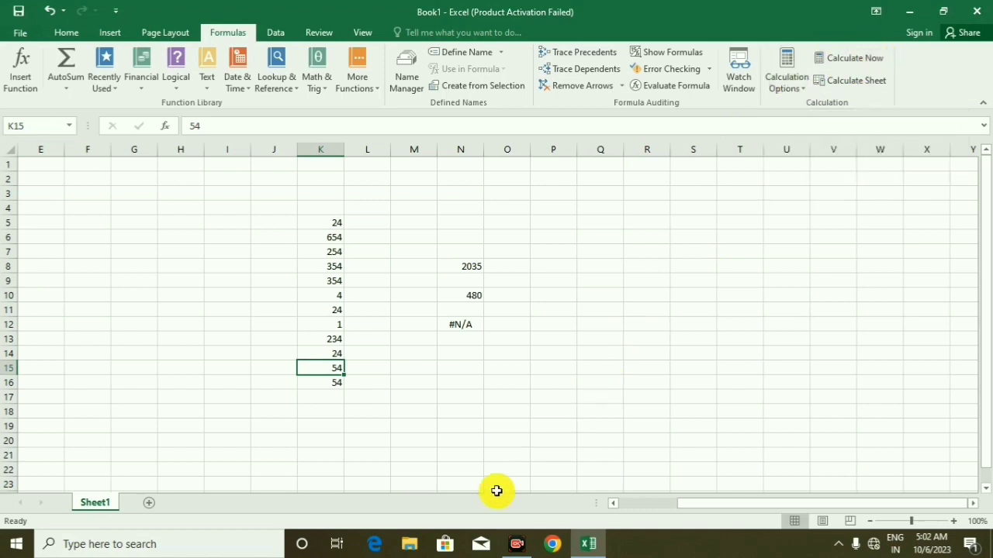
Add two new worksheets to the workbook and return to Sheet1
click(149, 504)
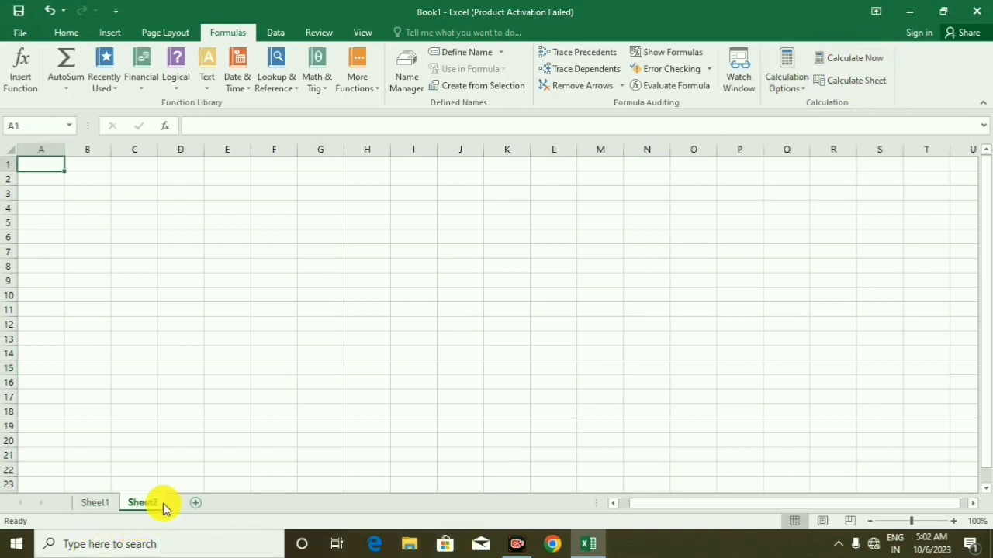
click(195, 504)
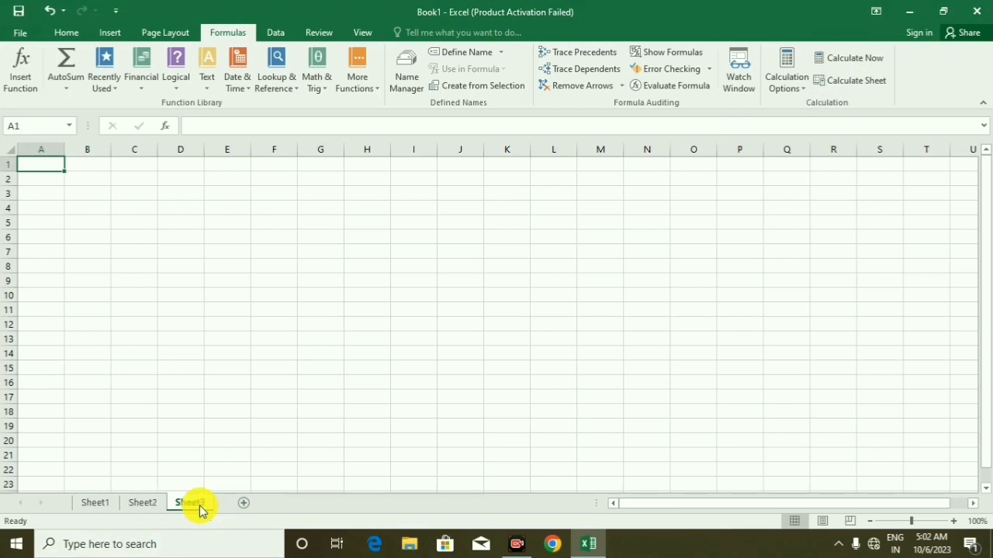
click(94, 503)
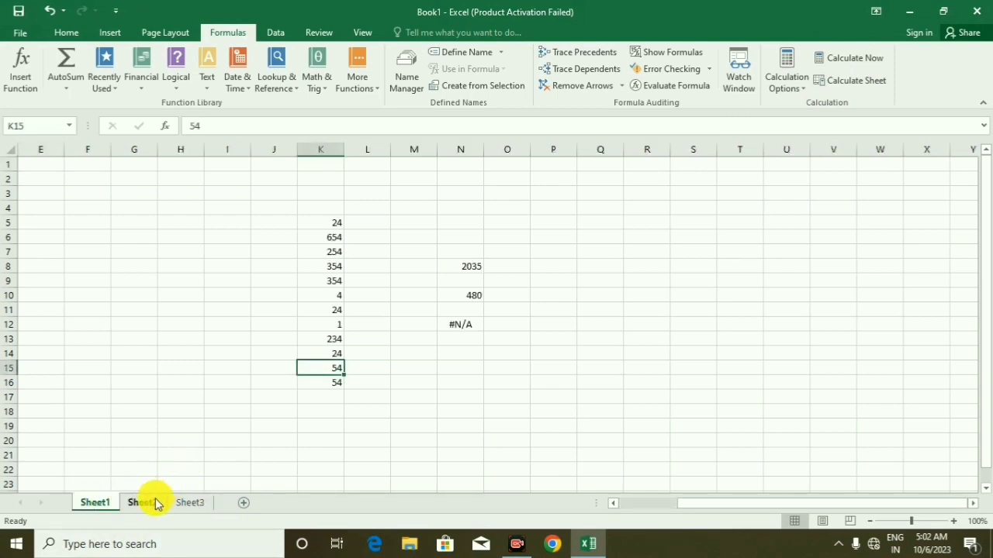
On Sheet2, fill the range G5:G16 with the formula =RANDBETWEEN(15,98)
click(154, 504)
drag(326, 226, 342, 382)
text(=rand)
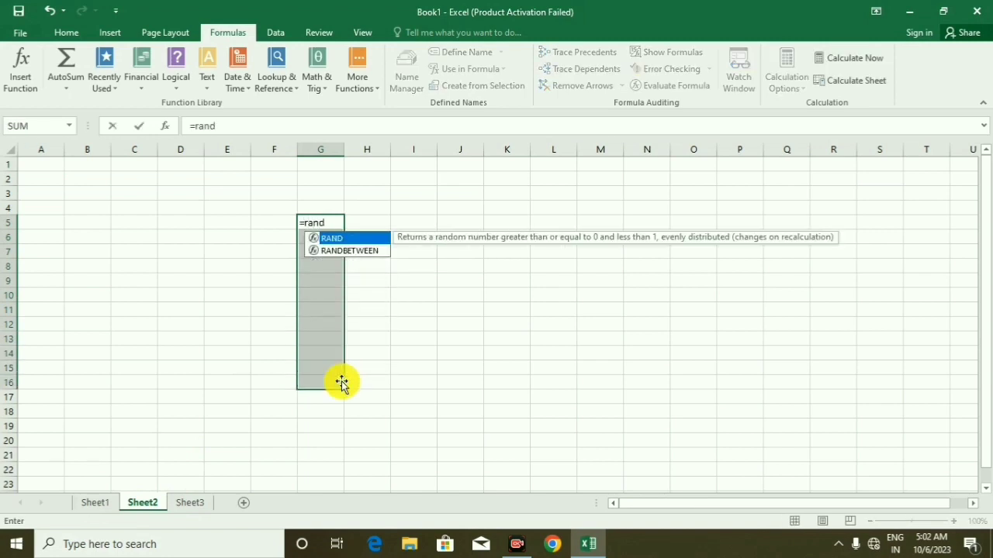
key(Down)
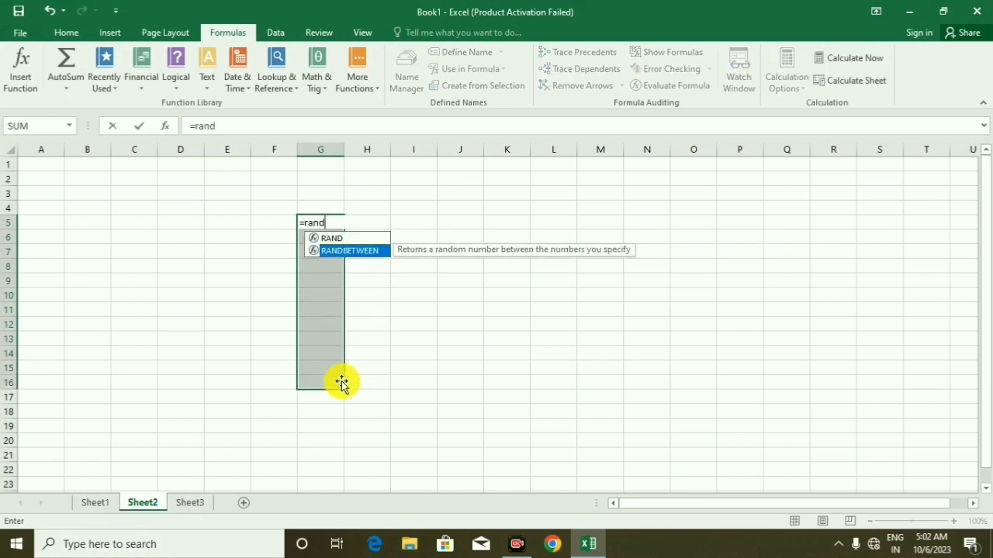
key(Tab)
text(15,98)
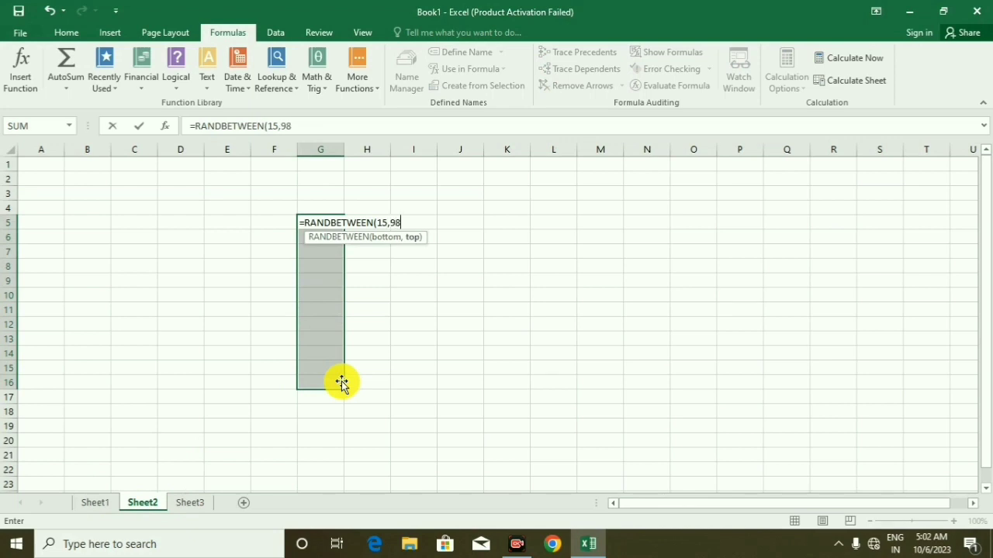
key(ctrl+Return)
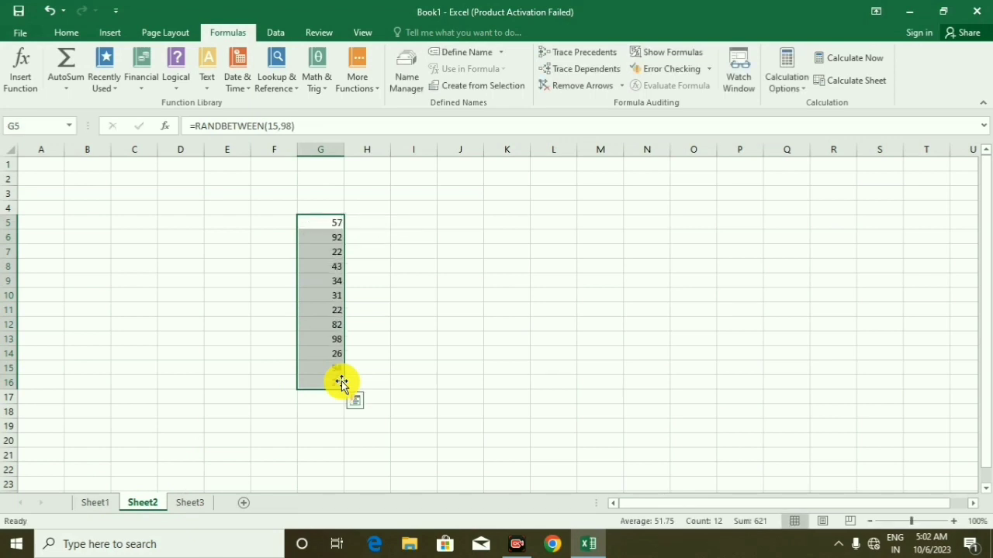
Convert the random-number formulas in G5:G16 to static numbers by pasting them over themselves with Paste Special Values
key(ctrl+c)
right_click(332, 370)
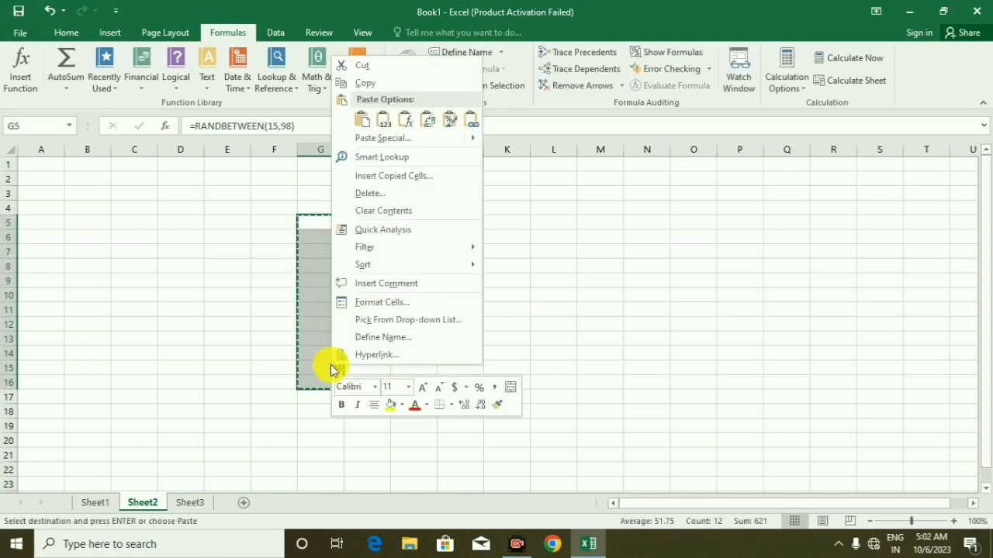
click(380, 138)
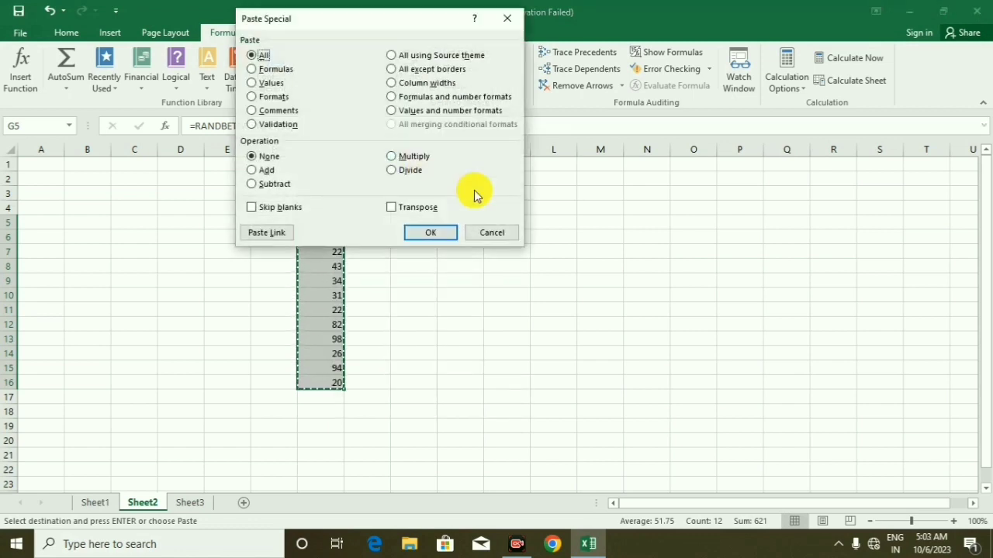
click(277, 84)
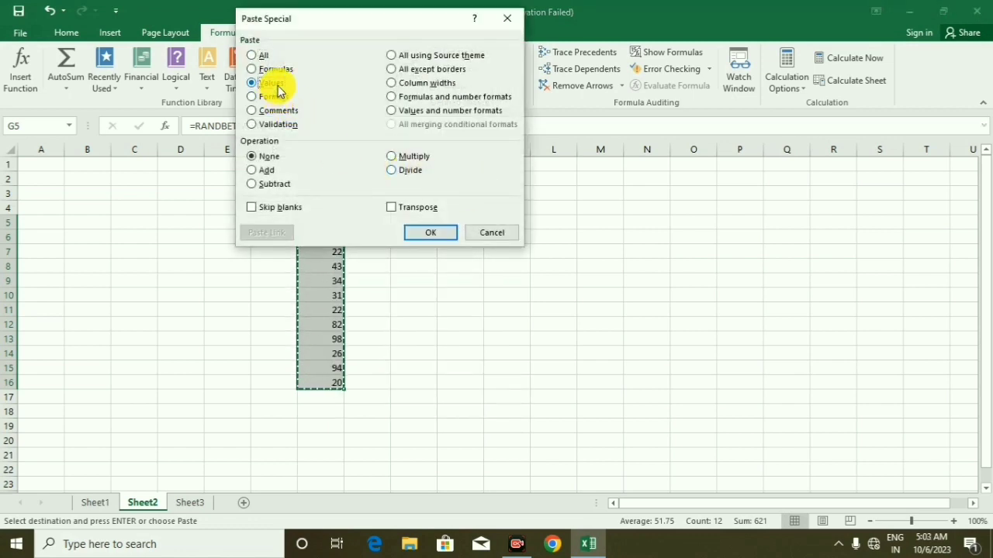
click(443, 236)
key(Escape)
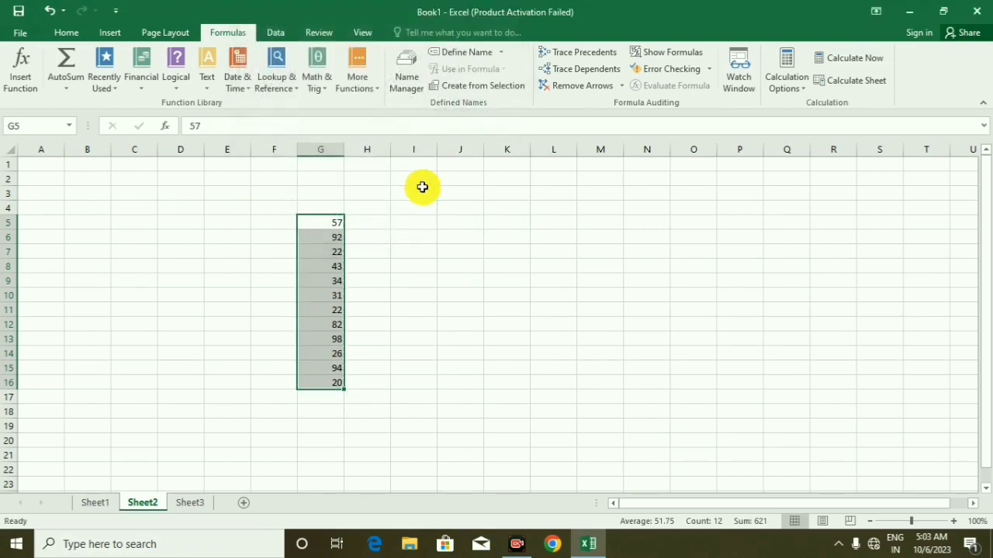
Enter a SUM formula in cell J10 that totals G5:G16
click(440, 294)
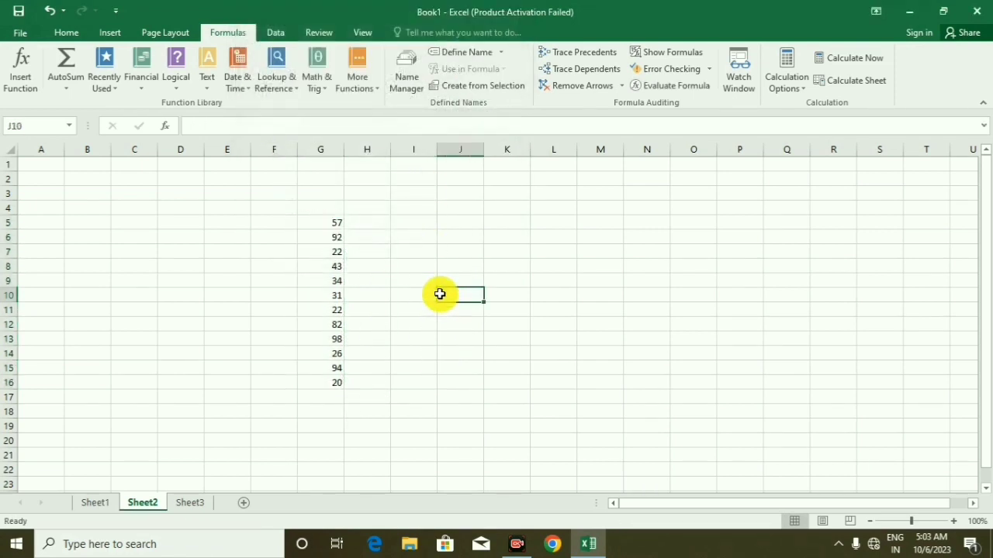
text(=s)
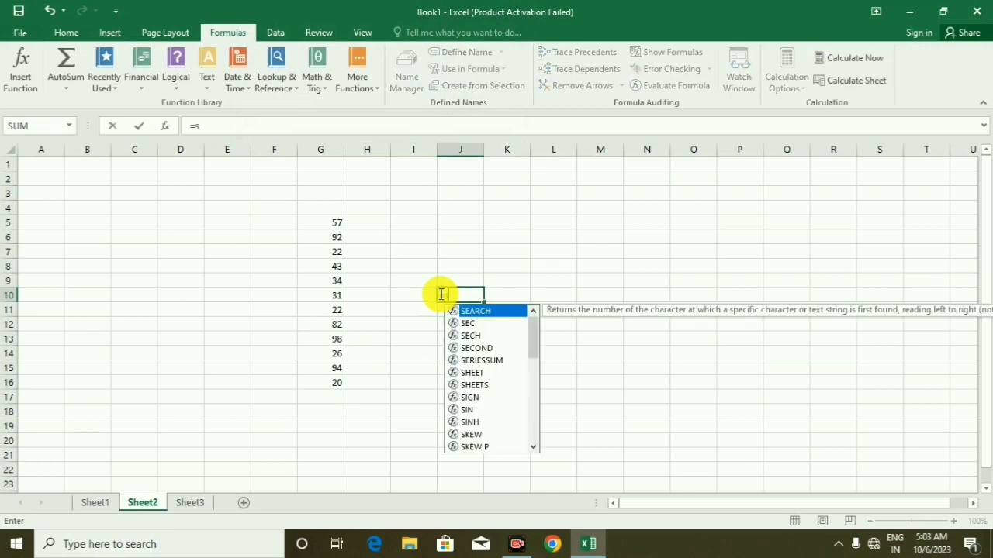
text(um)
key(Tab)
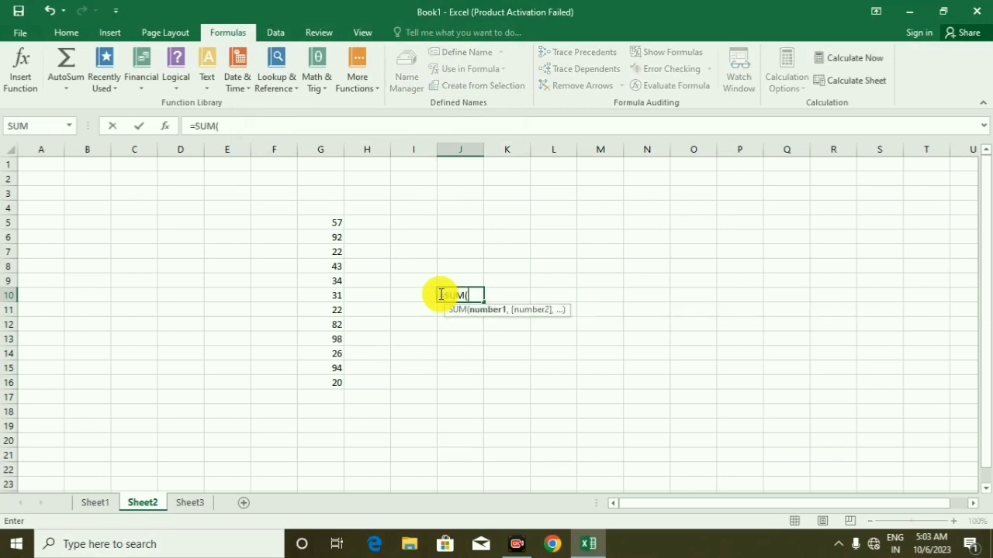
drag(328, 223, 304, 376)
text())
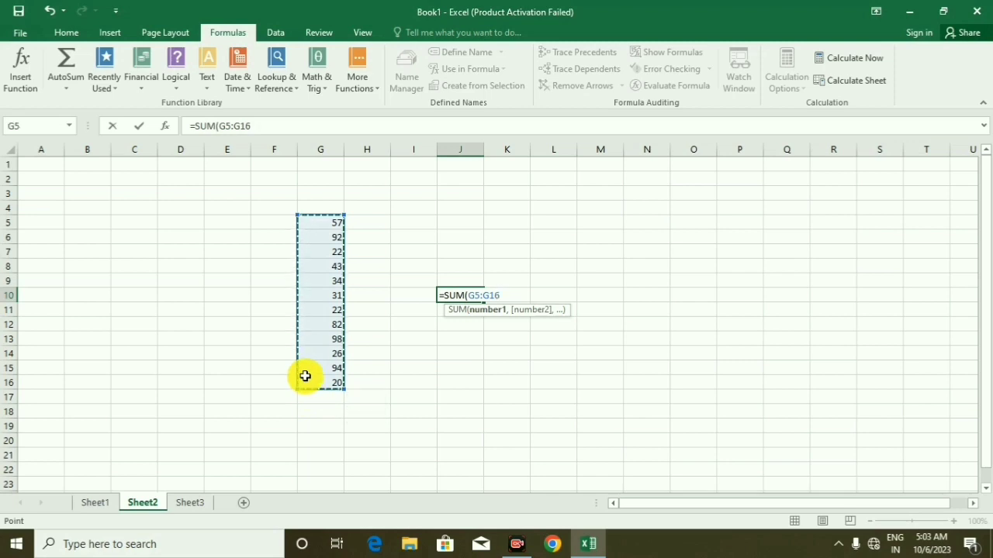
key(Return)
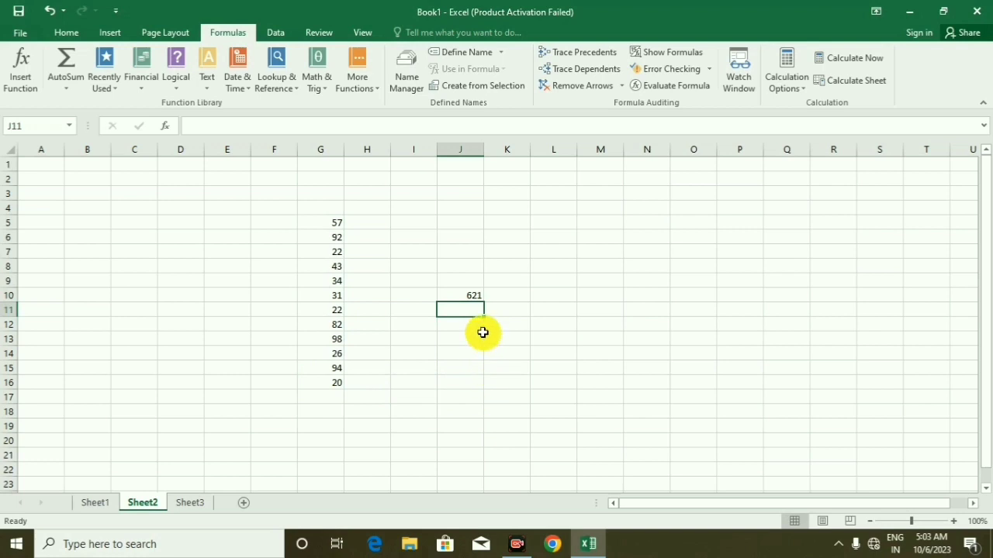
On Sheet3, enter the formula =RANDBETWEEN(15,98) in cell H6
click(183, 503)
drag(353, 239, 359, 430)
text(=rand)
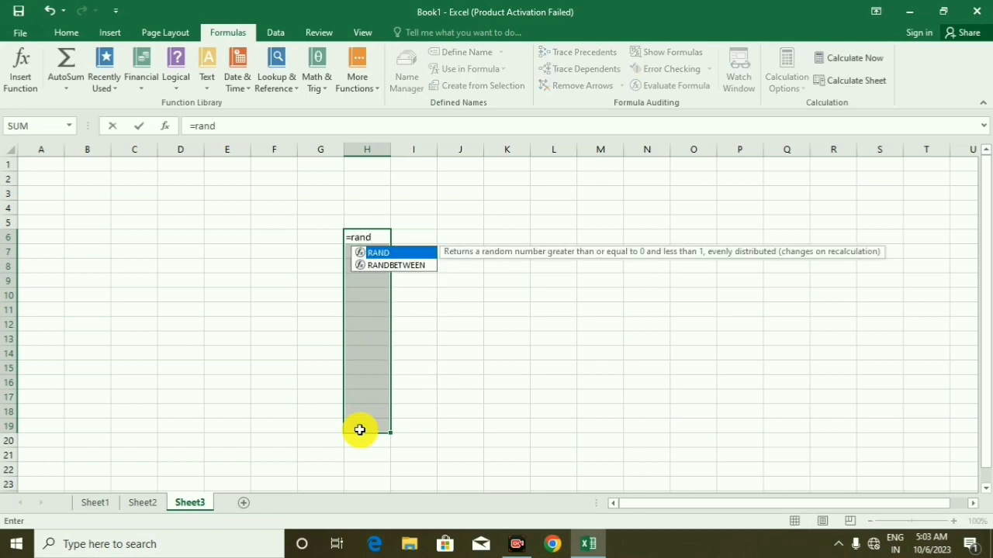
key(Down)
key(Tab)
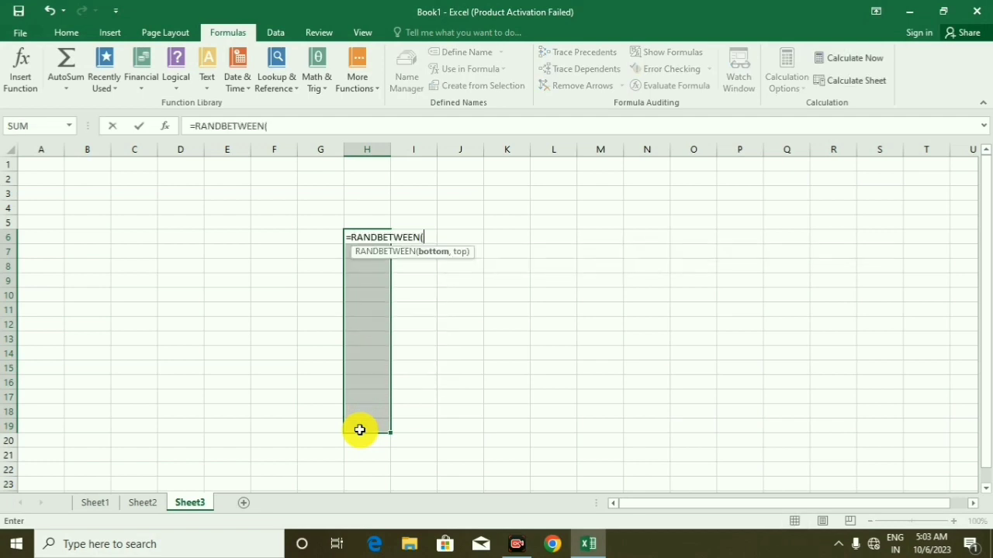
text(15,98)
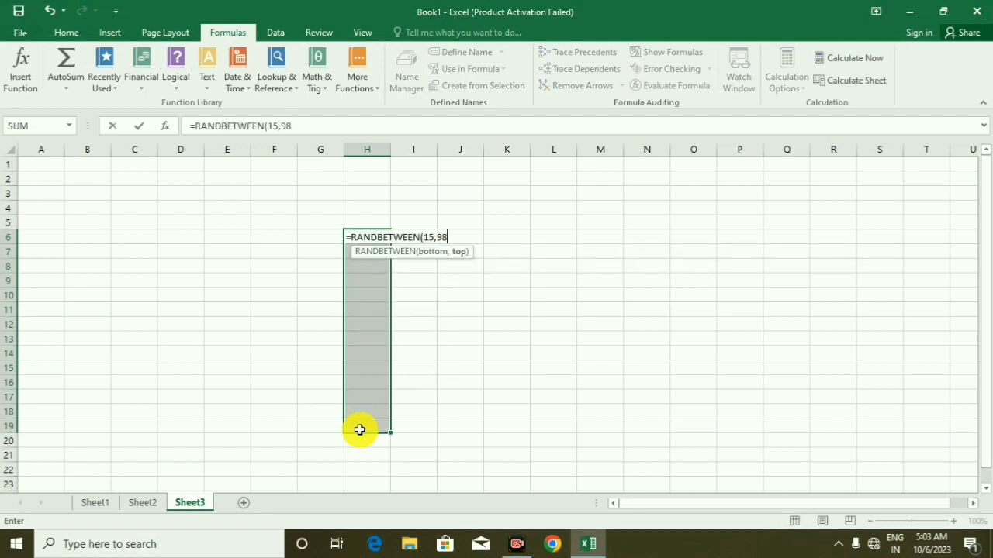
key(Left)
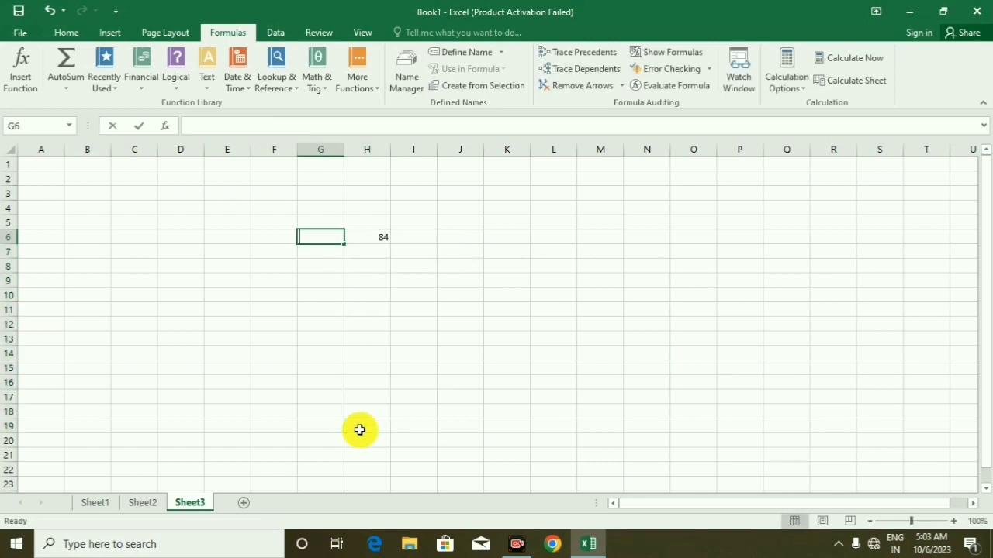
Enter =RANDBETWEEN(15,98) in G6 and fill the formula in H6 down through H20
text(=rand)
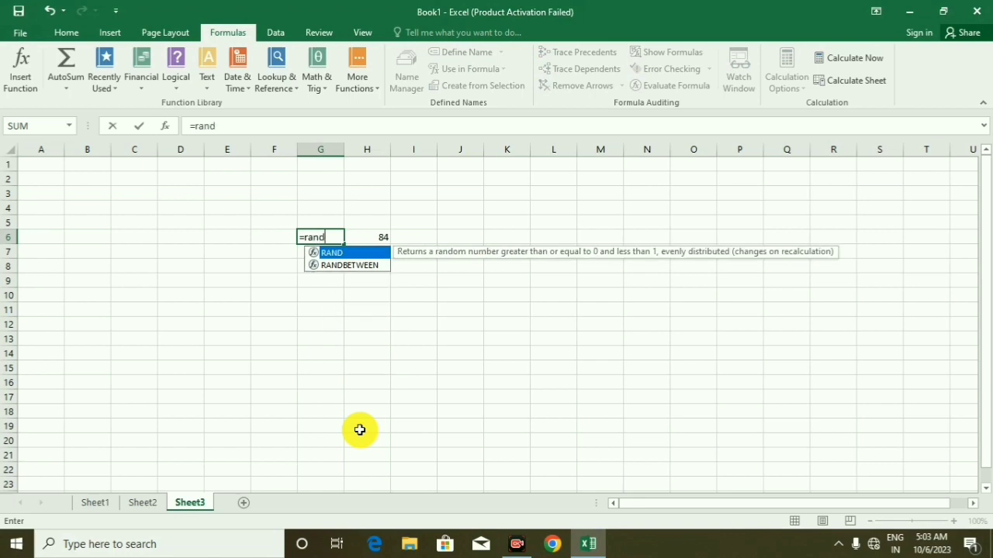
key(Down)
key(Tab)
text(15)
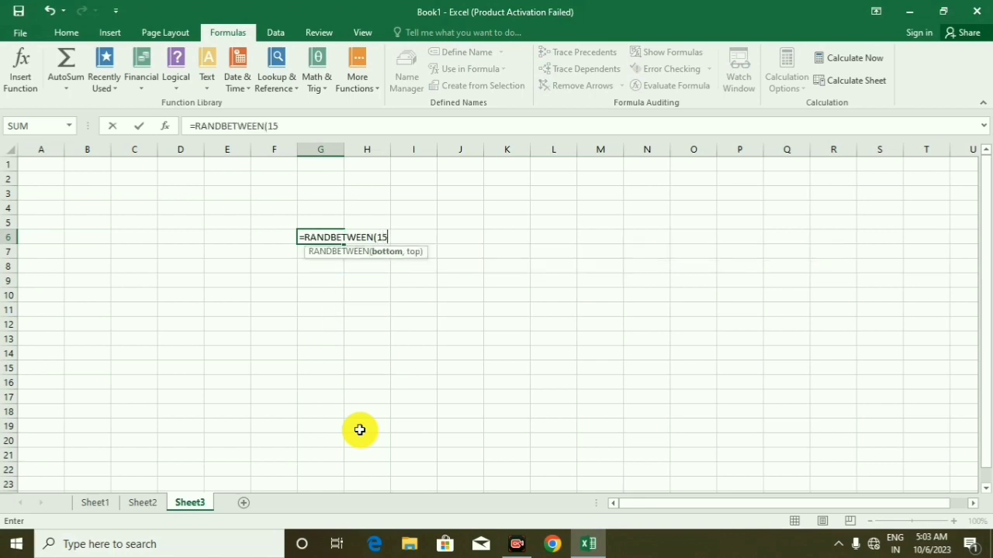
text(,98)
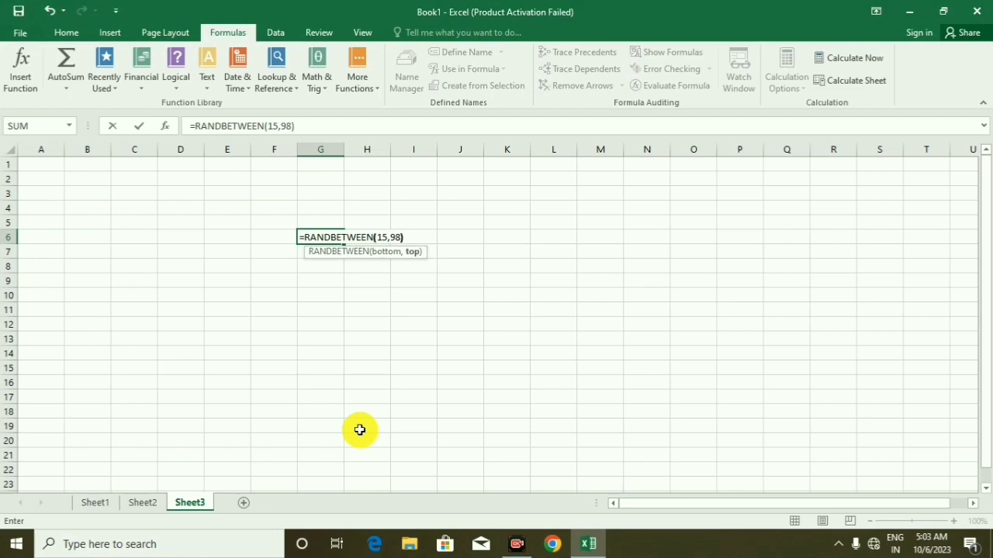
key(Return)
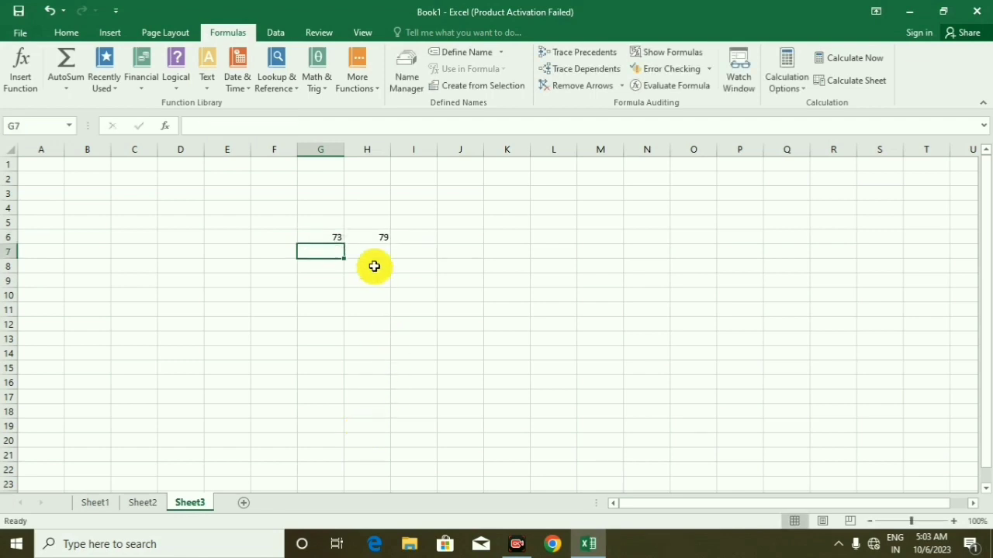
click(359, 238)
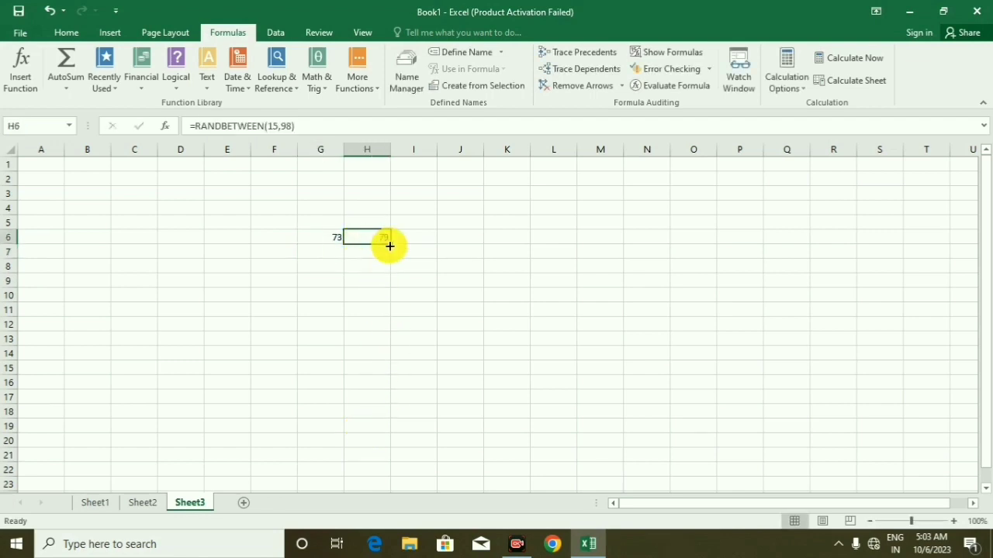
drag(390, 244, 386, 443)
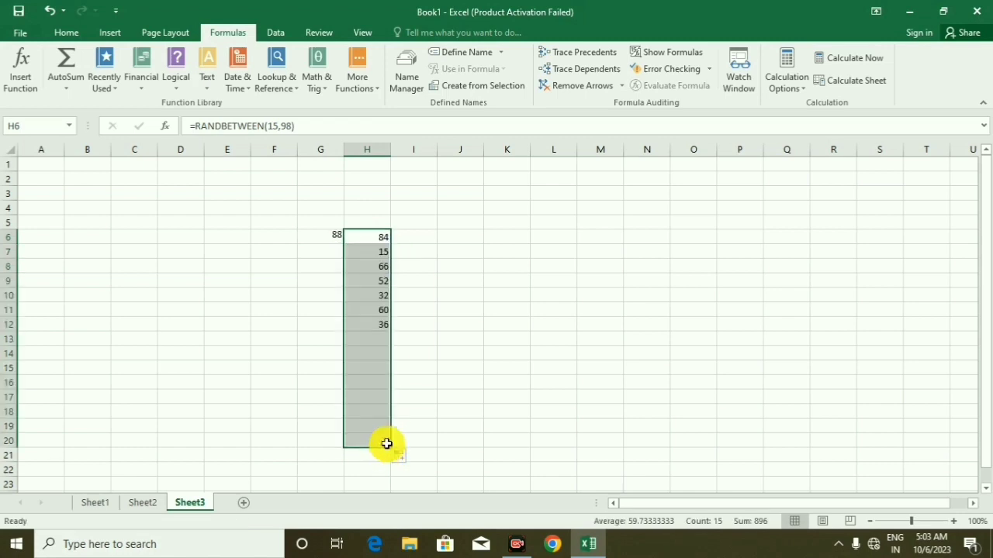
Enter a SUM formula in cell K11 that totals H6:H20
click(499, 310)
text(=)
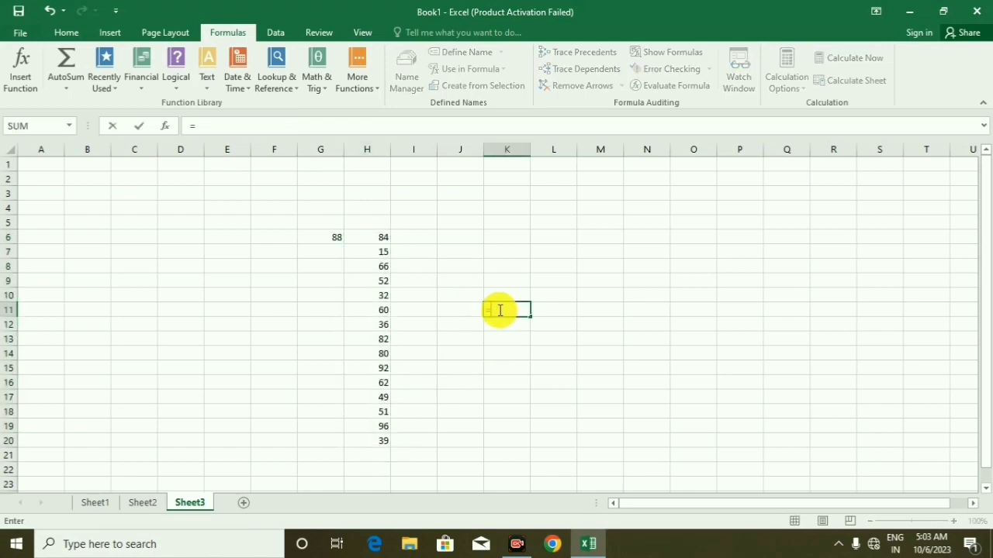
text(sum)
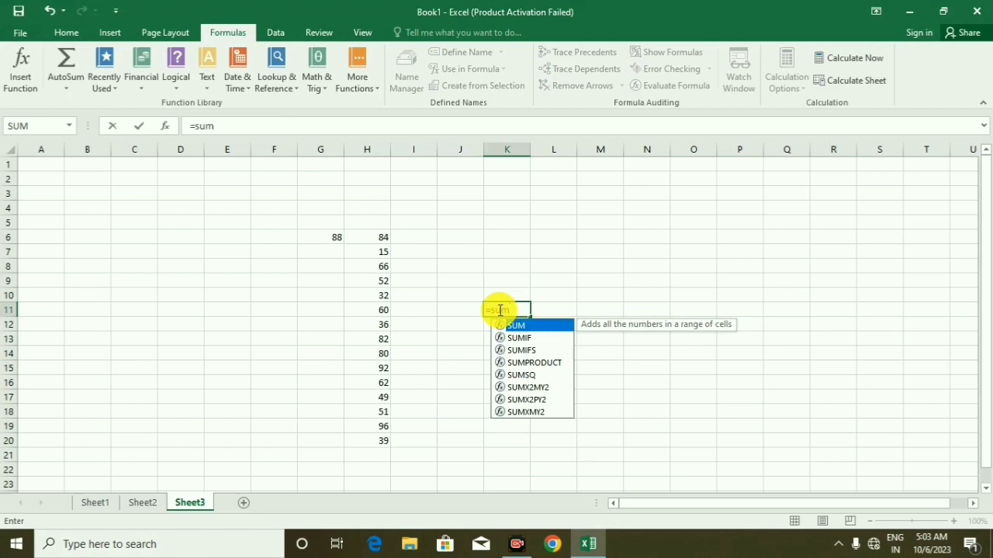
key(Tab)
drag(386, 243, 366, 443)
text())
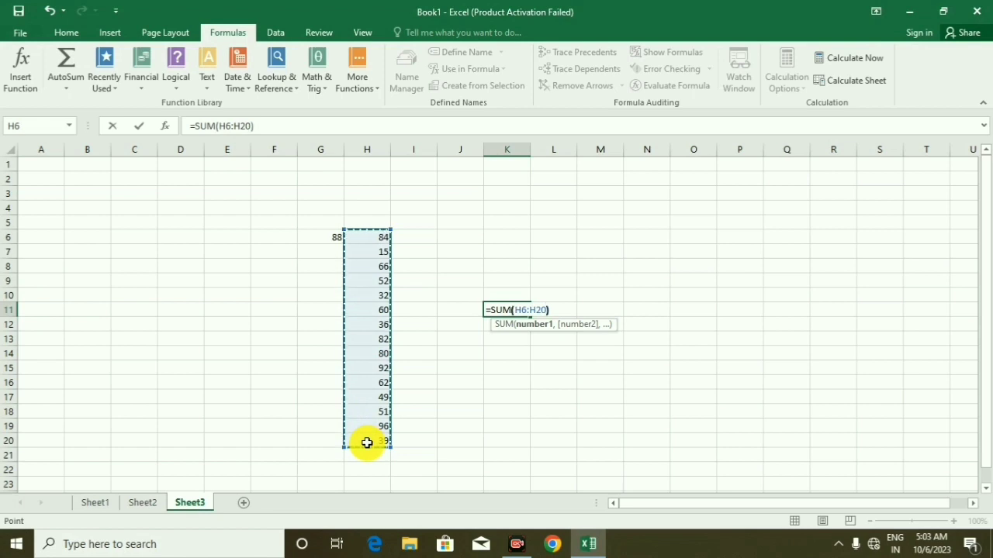
key(Return)
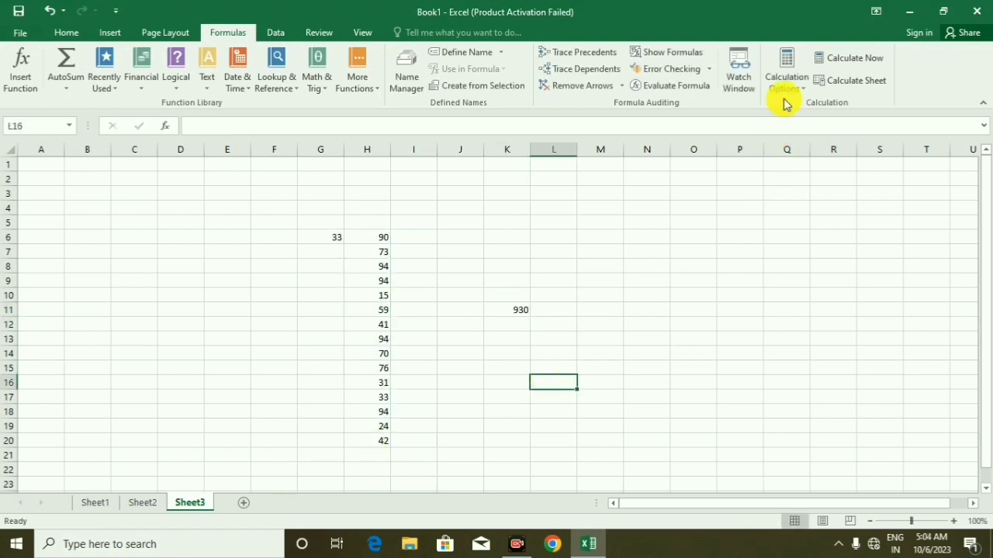
Switch the calculation mode to Manual and replace the contents of H11:H13 with 654, 5454 and 574
click(794, 92)
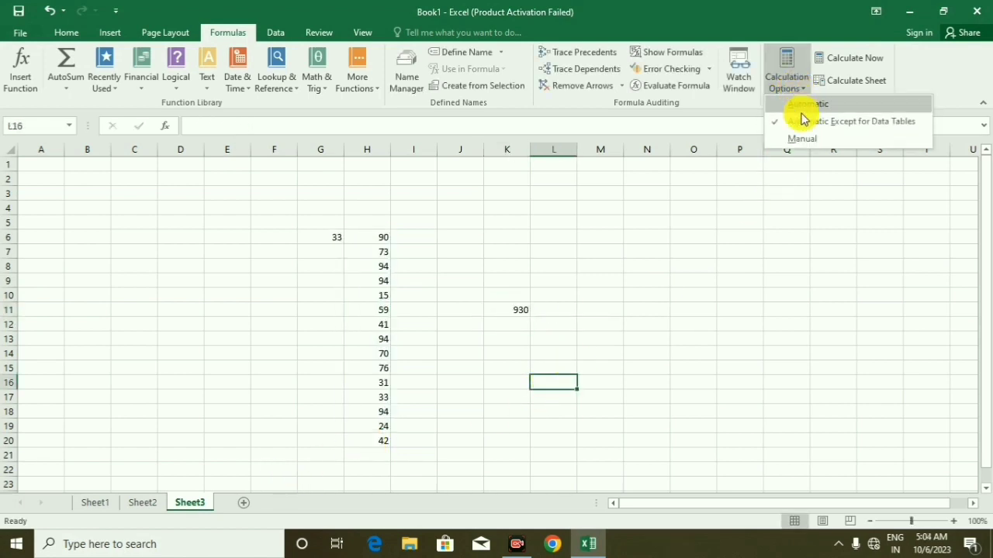
click(802, 137)
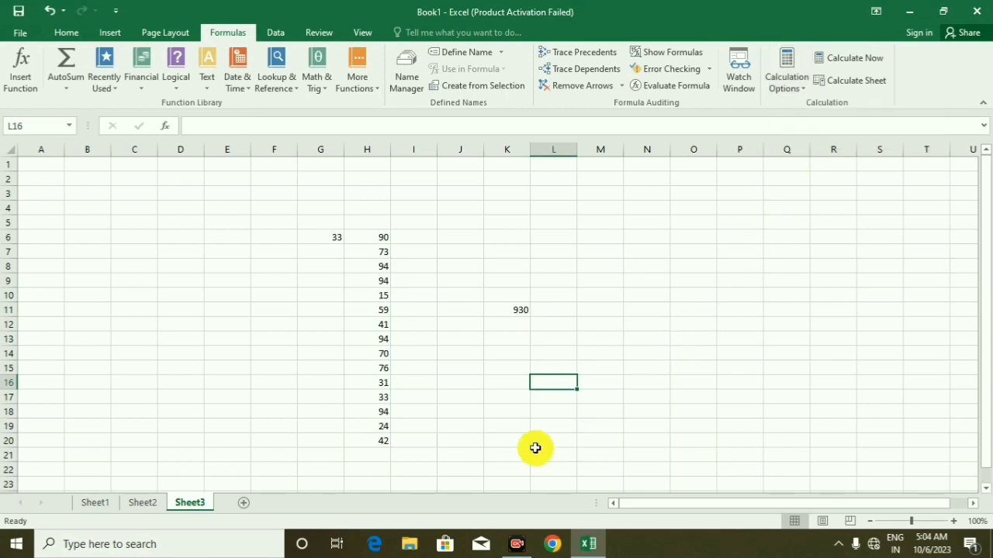
click(385, 305)
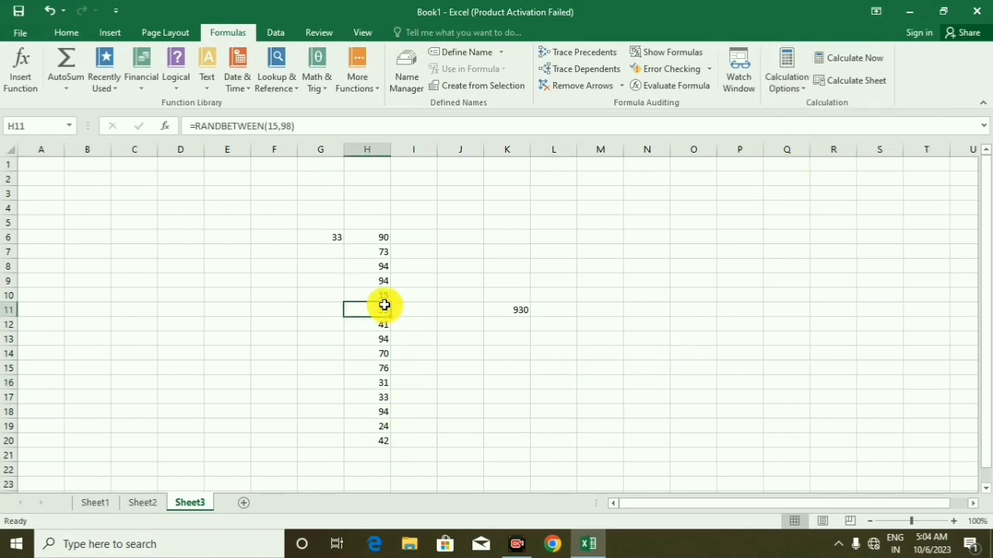
text(654)
key(Return)
text(5454)
key(Return)
text(574)
Replace the contents of H14:H18 on Sheet3 with 54, 64, 64, 654 and 65
key(Return)
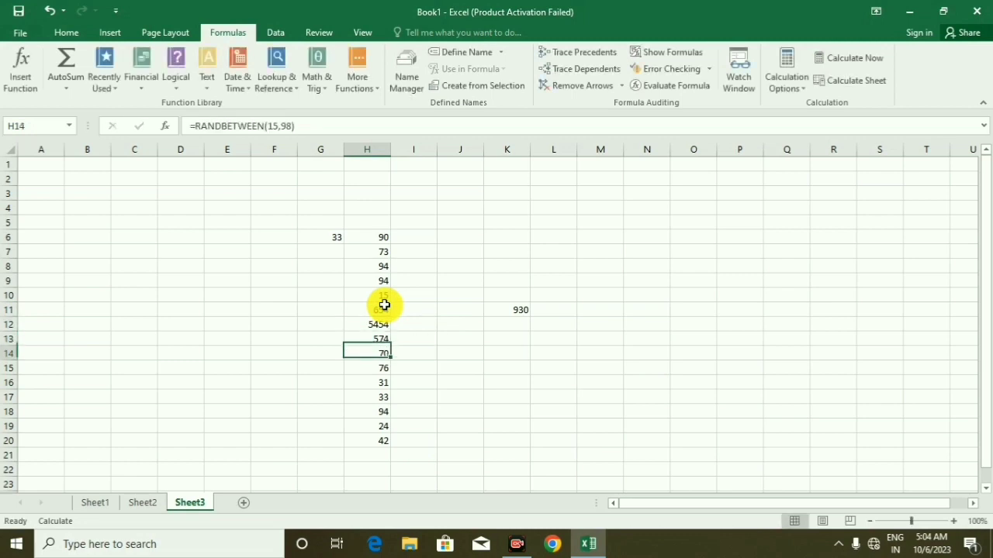
text(54)
key(Return)
text(64)
key(Return)
text(64)
key(Return)
text(654)
key(Return)
text(65)
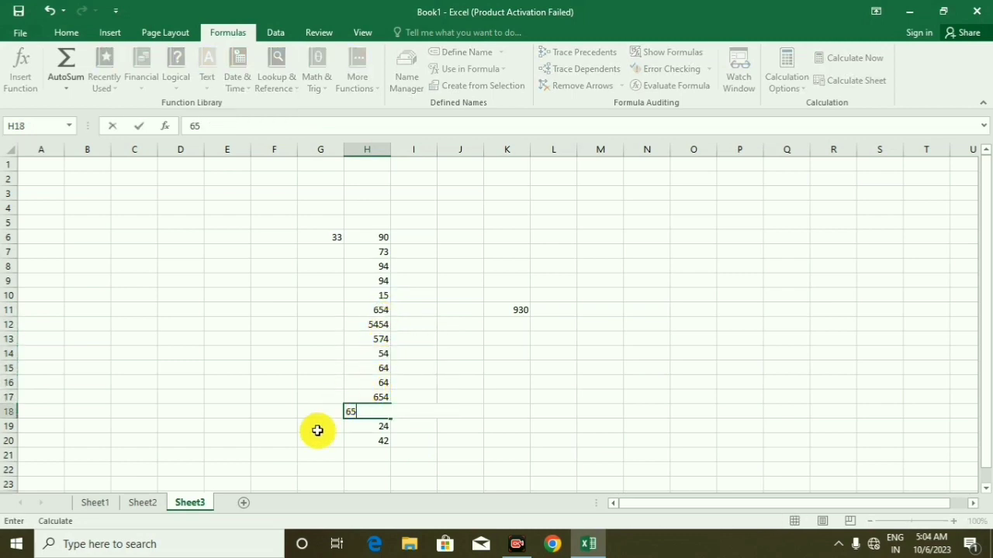
On Sheet2, replace the values in G10:G14 with 654, 4, 4, 45 and 654
click(143, 503)
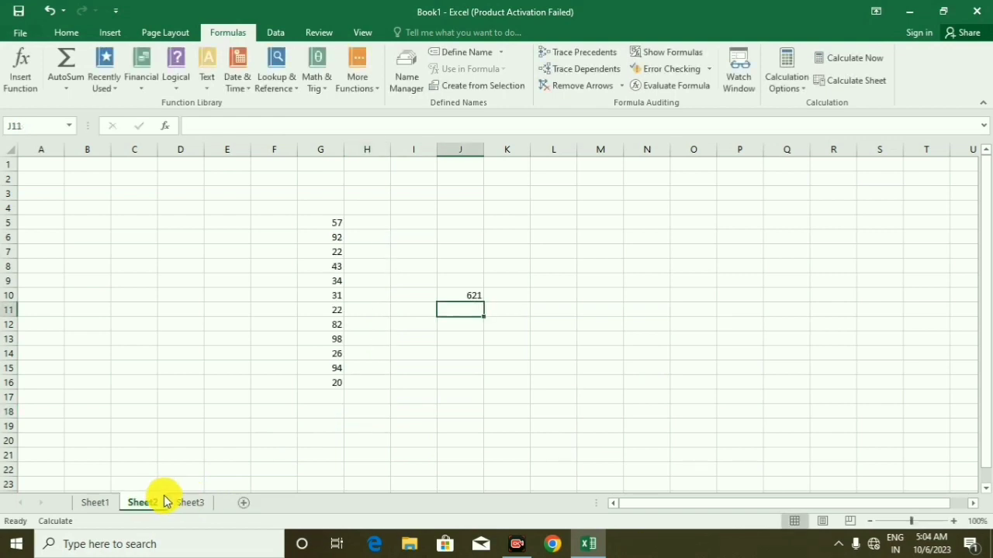
click(349, 293)
click(337, 294)
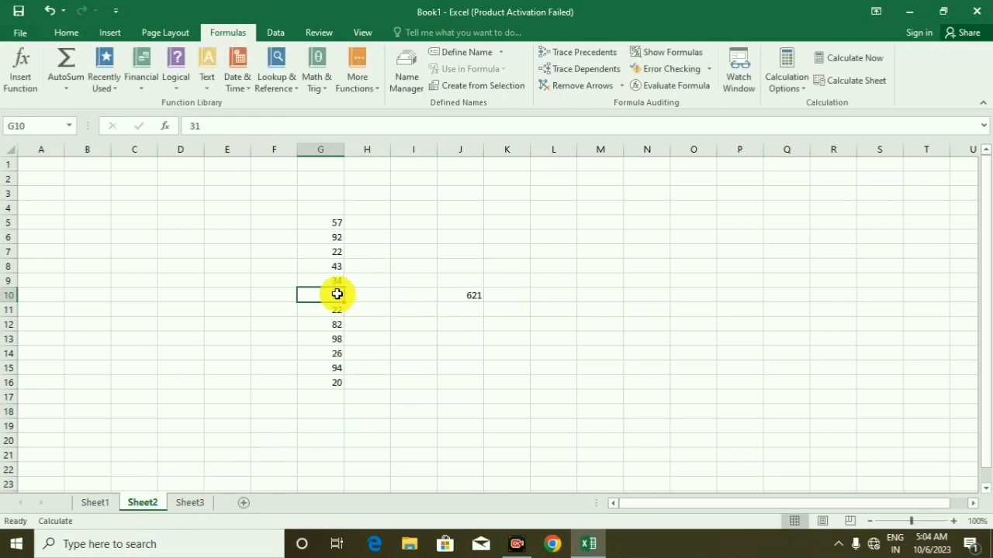
text(654)
key(Return)
text(4)
key(Return)
text(4)
key(Return)
text(45 654)
key(Return)
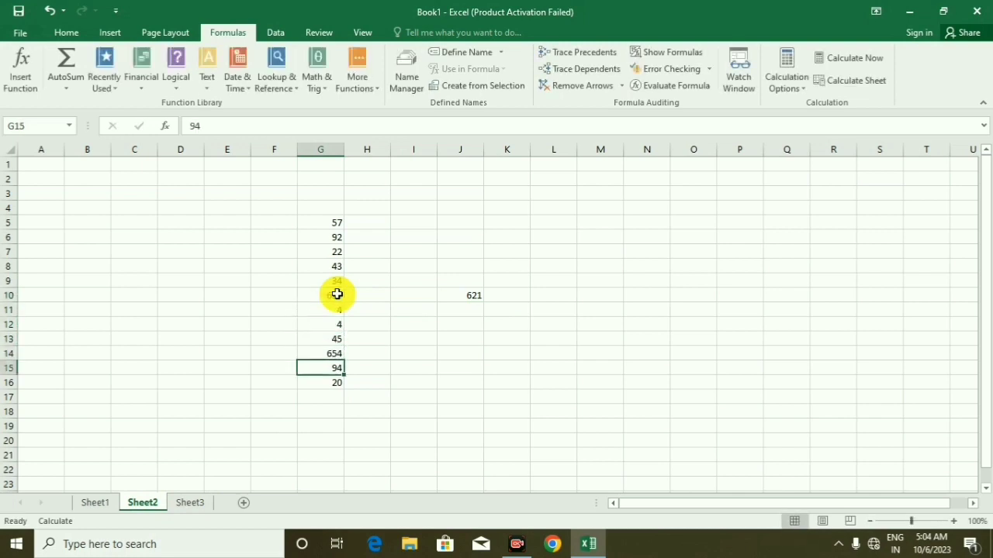
On Sheet1, replace the values in K10:K13 with 34, 34, 65 and 354
click(94, 503)
click(327, 295)
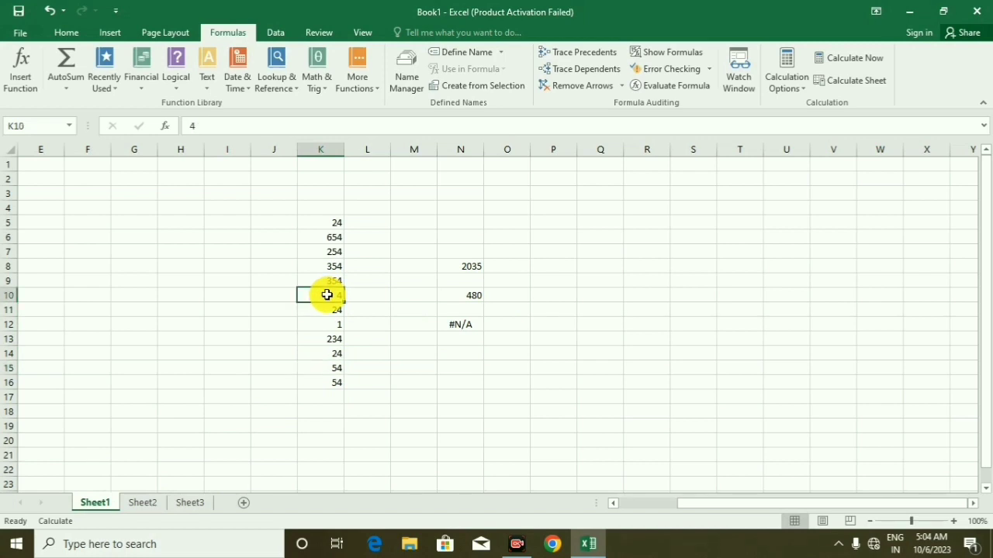
key(Return)
text(34)
key(Return)
text(65)
key(Return)
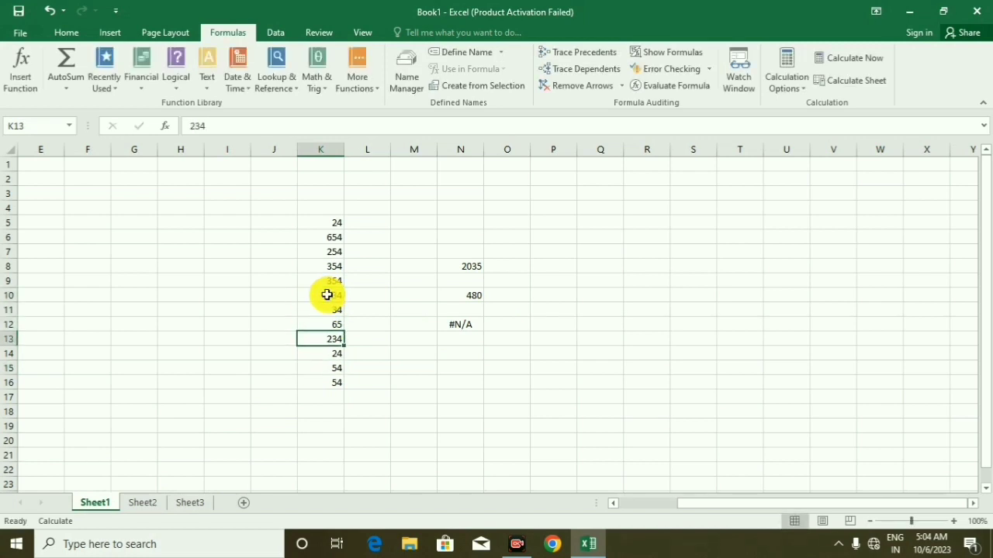
text(354)
key(Return)
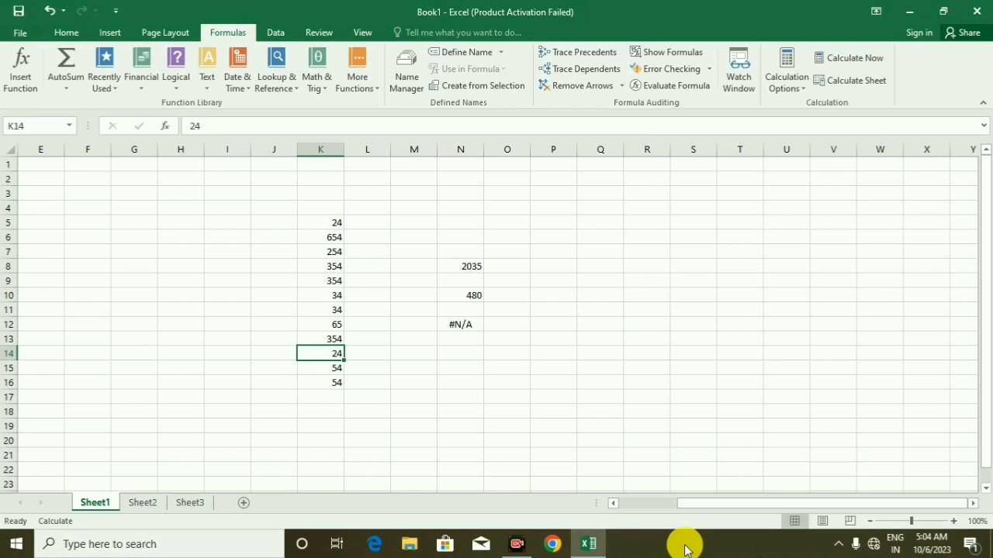
Enter 2035 in cell N6 of Sheet1 as a reference copy of the total in N8
click(463, 236)
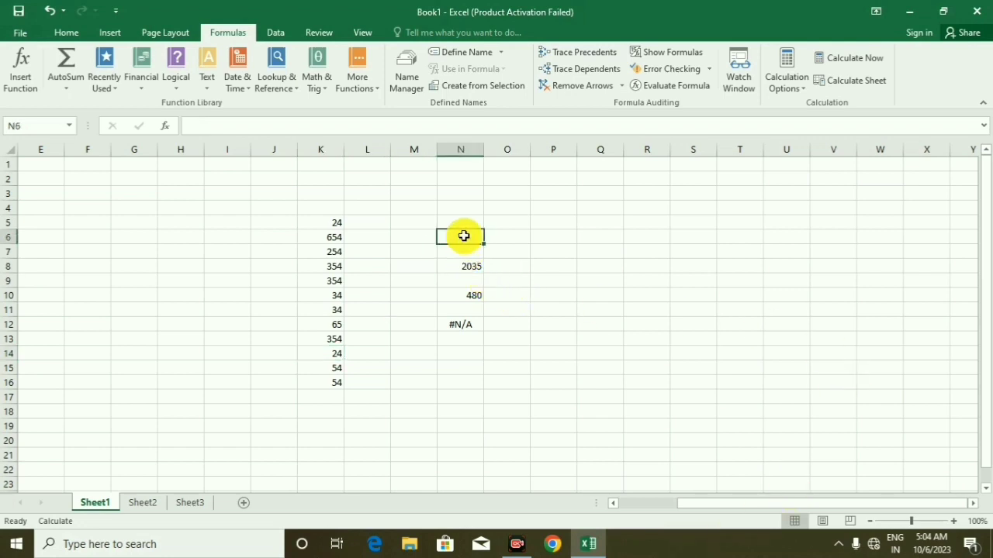
text(20)
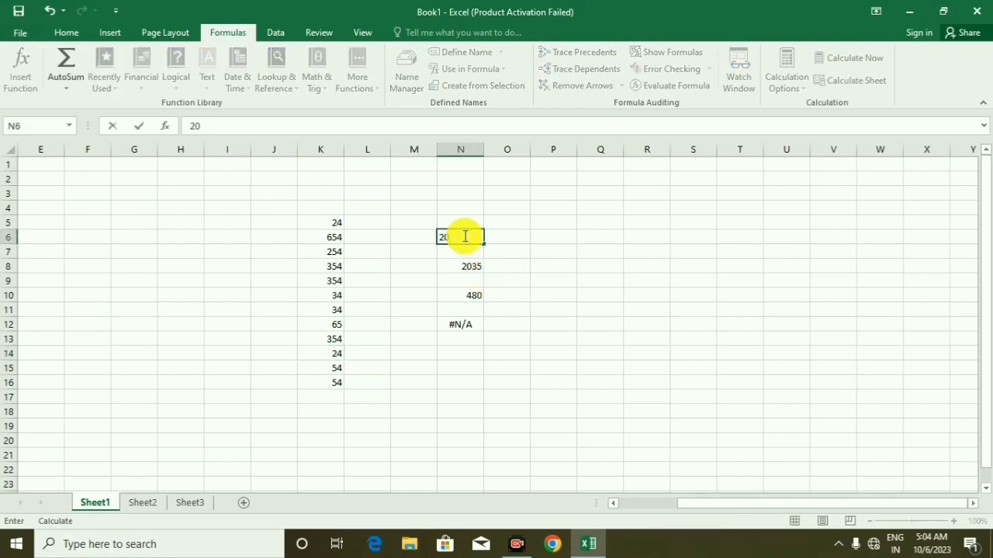
text(35)
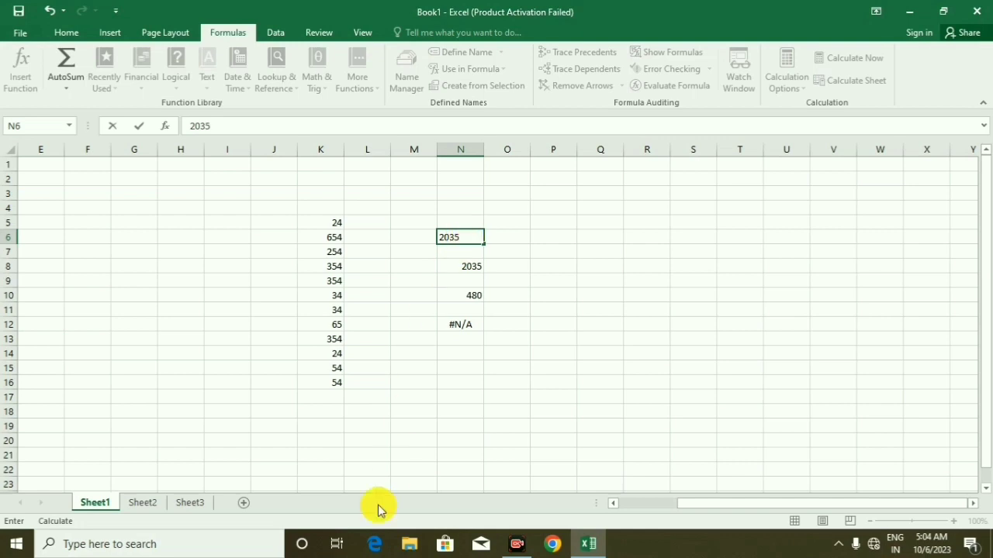
click(118, 498)
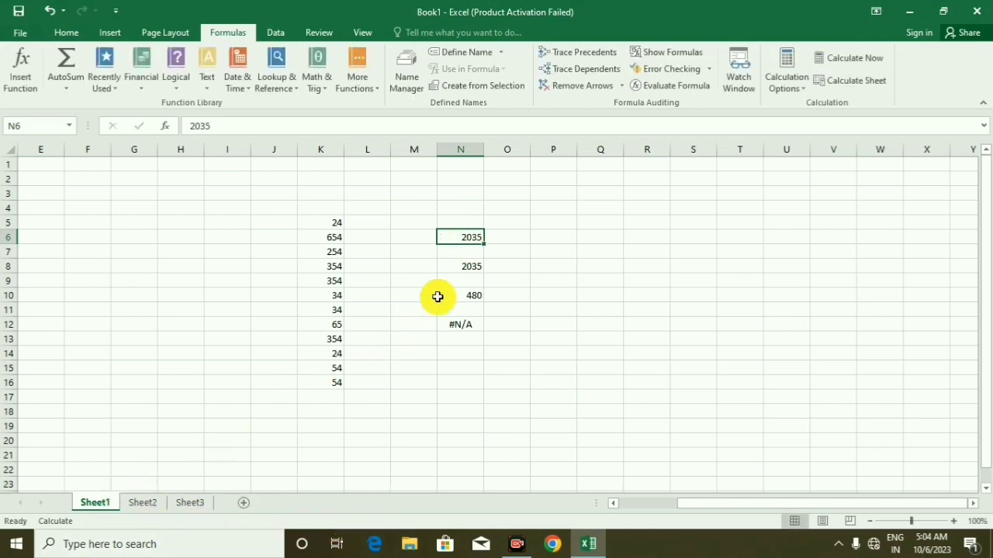
Enter 621 in cell J5 of Sheet2 as a reference copy of the total in J10
click(144, 502)
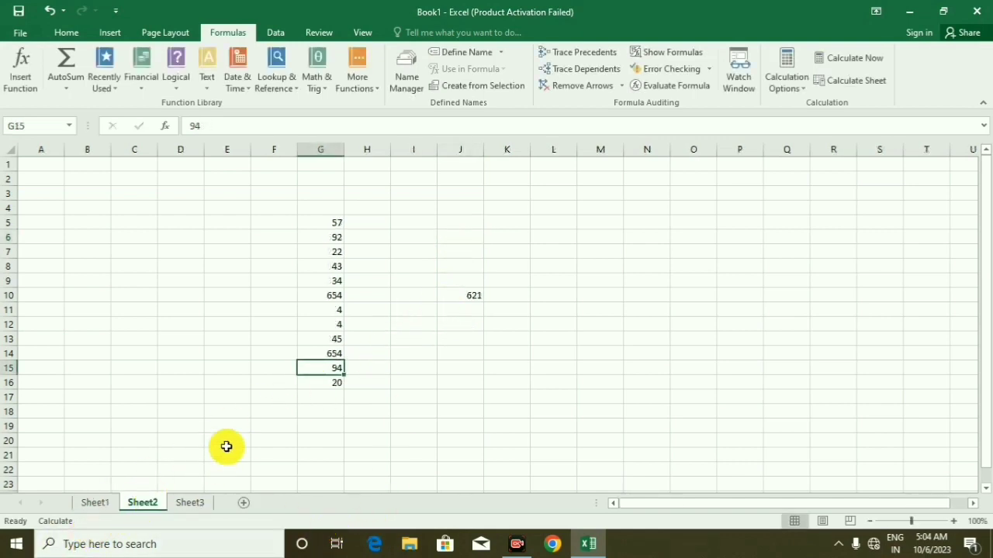
click(476, 224)
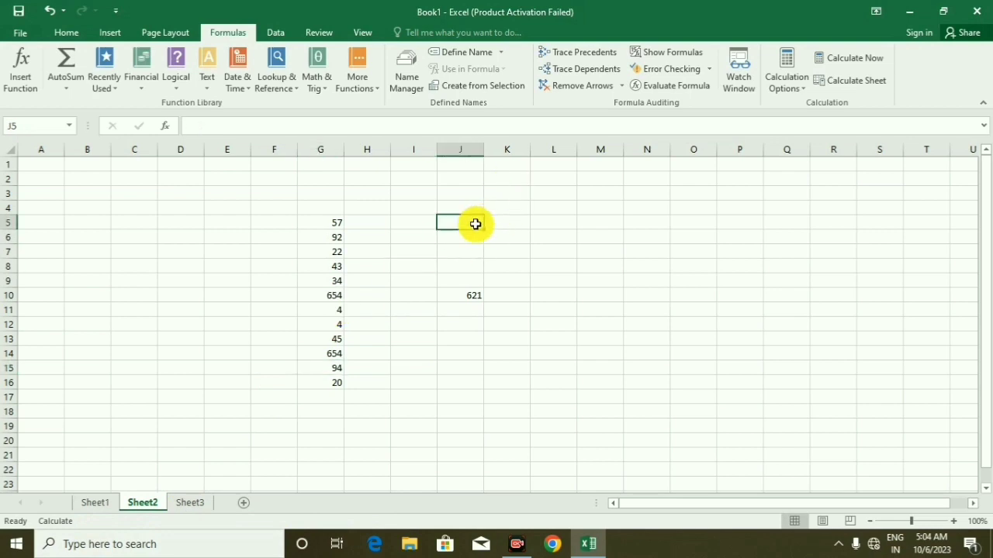
text(621)
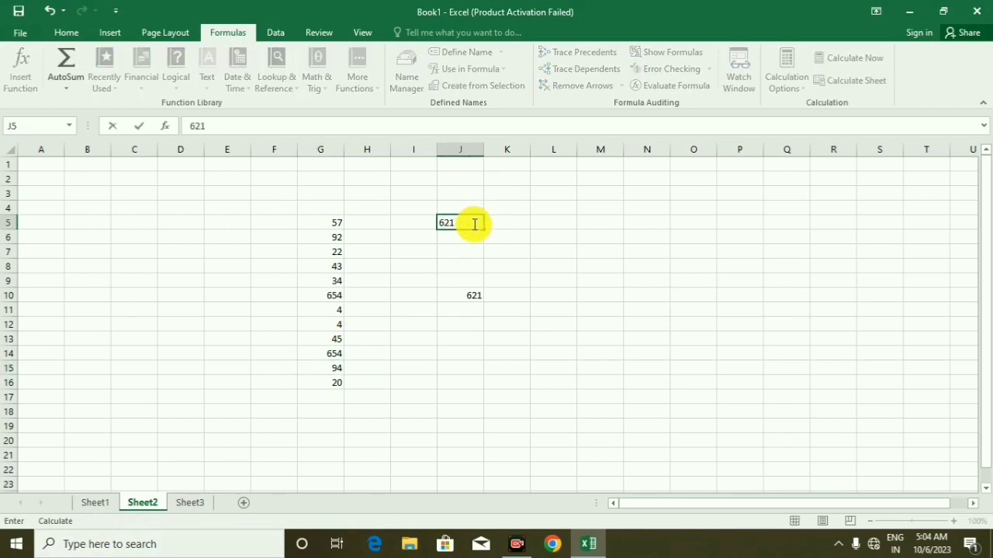
Enter 930 in cell K7 of Sheet3 as a reference copy of the total in K11
click(178, 505)
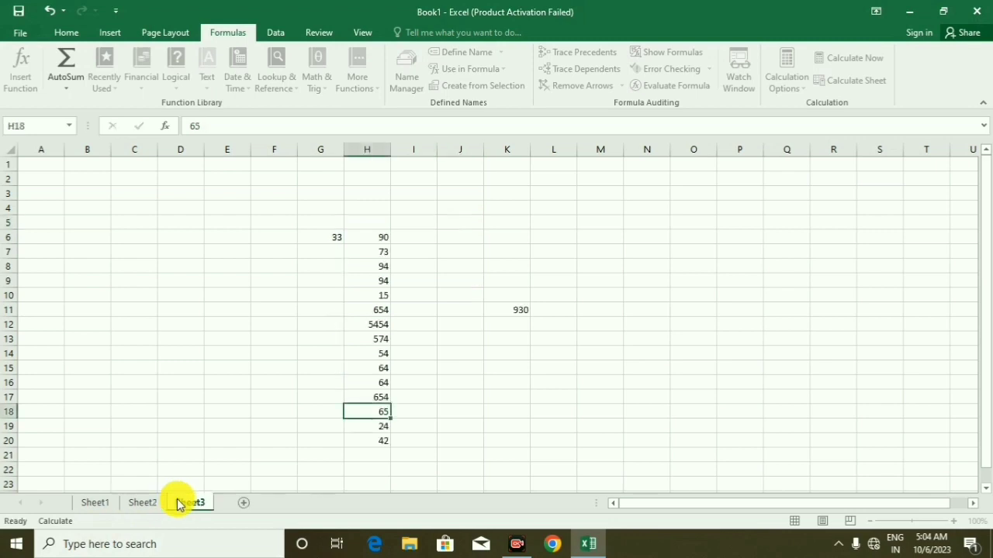
click(520, 254)
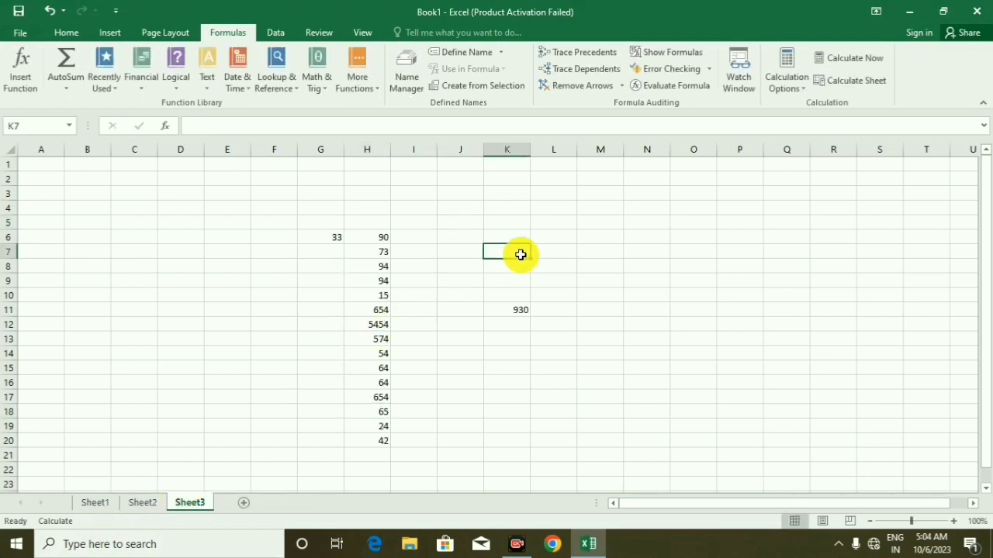
text(930)
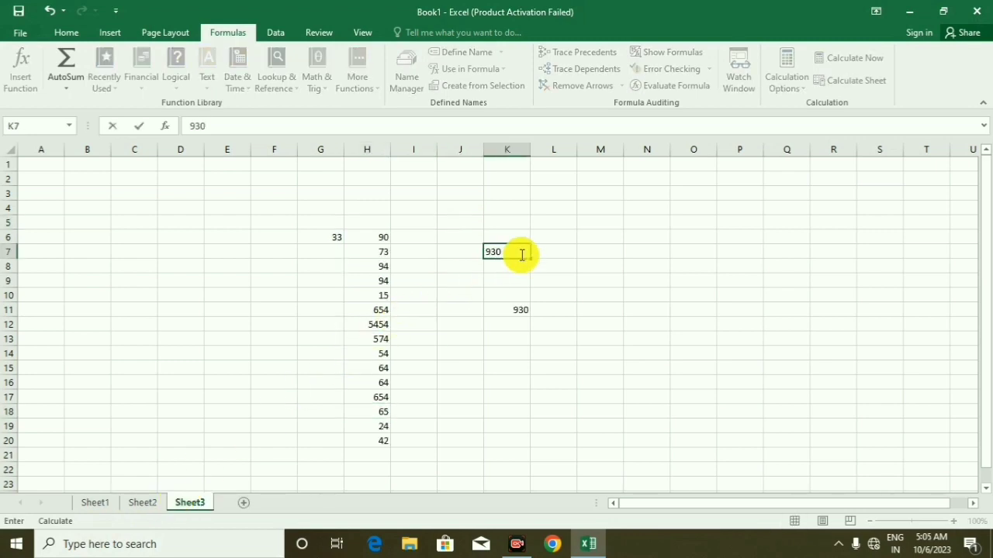
click(535, 351)
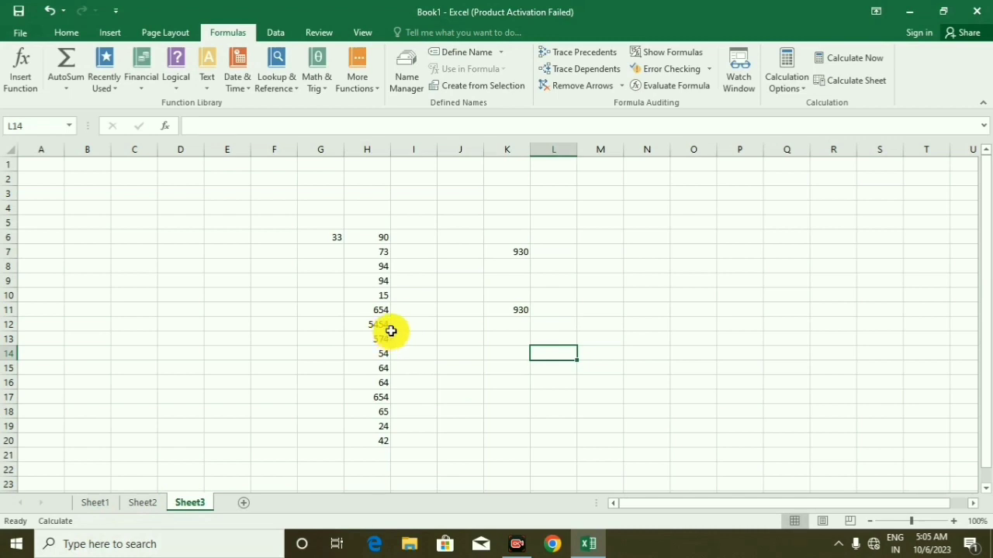
Recalculate the whole workbook with Calculate Now and check the totals on Sheet2 and Sheet1
click(845, 60)
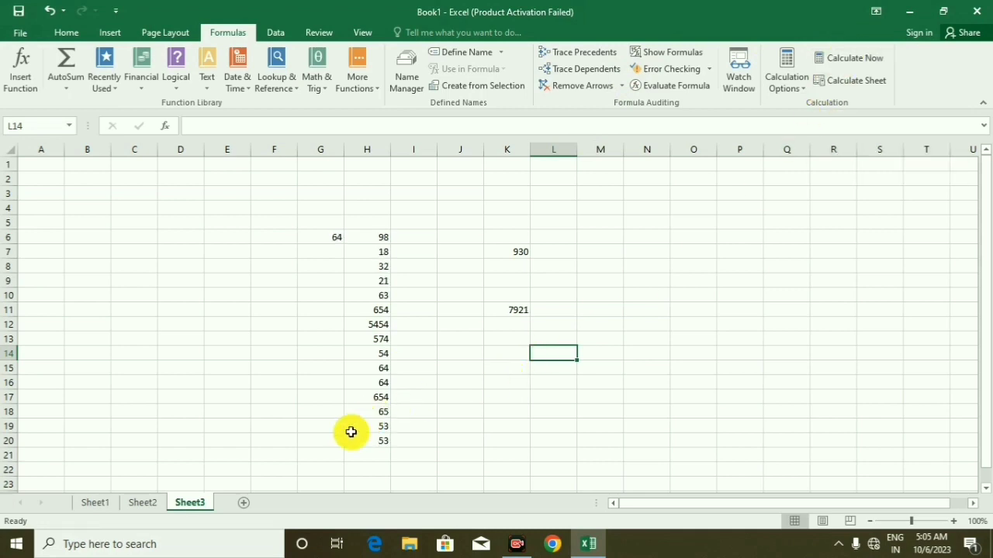
click(147, 507)
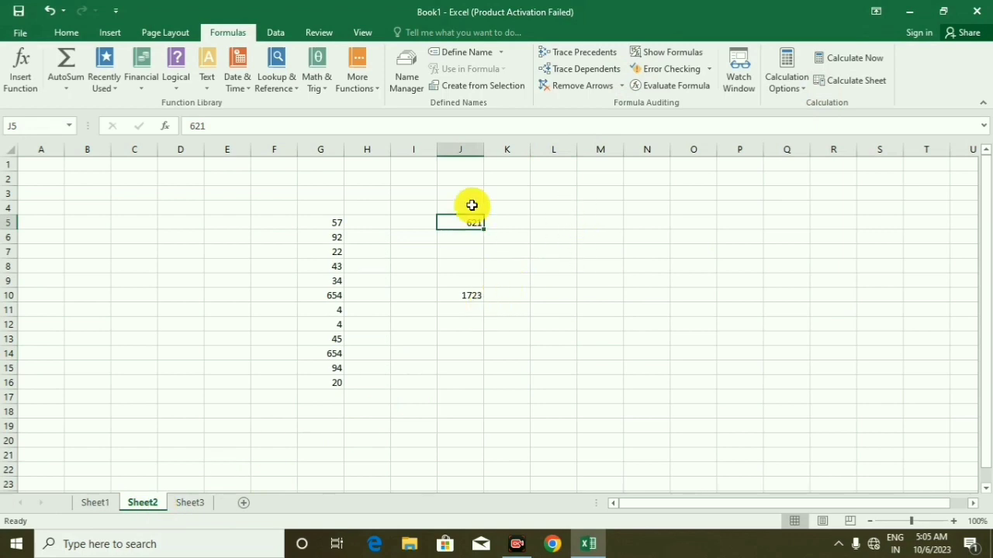
click(95, 504)
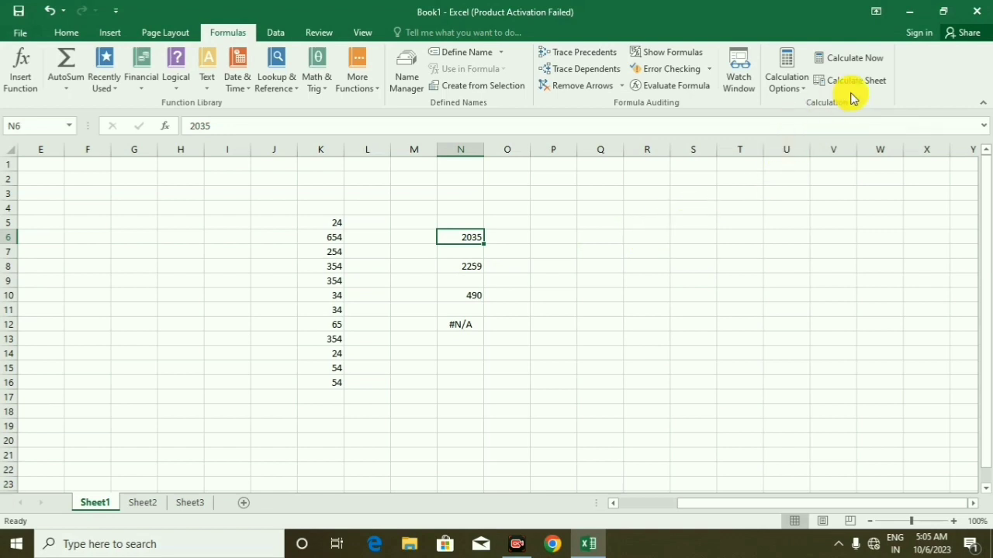
Replace the values in K9:K15 on Sheet1 with 3254, 654, 34, 34, 34, 634 and 654
click(341, 285)
text(3254)
key(Return)
text(654)
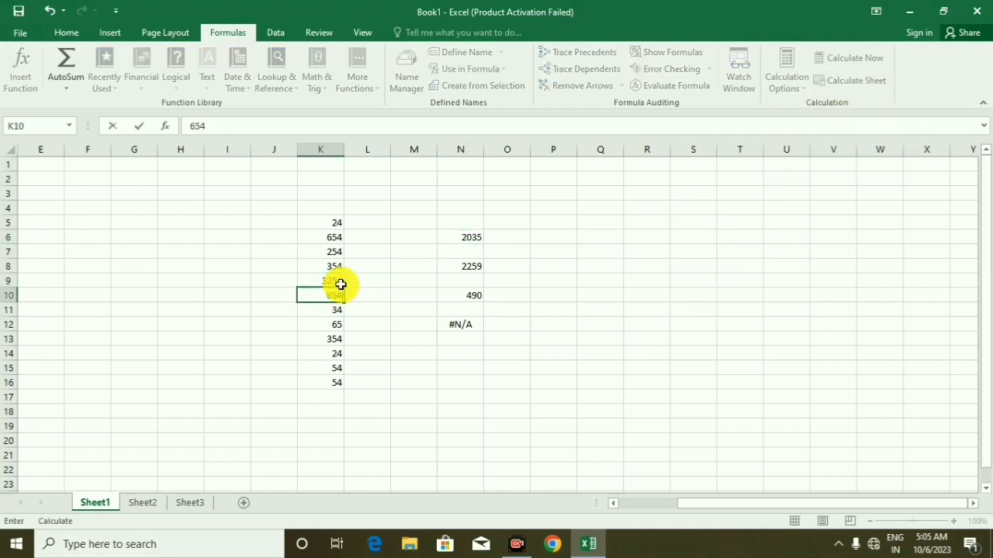
key(Return)
text(34)
key(Return)
text(34)
key(Return)
text(634)
key(Return)
text(654)
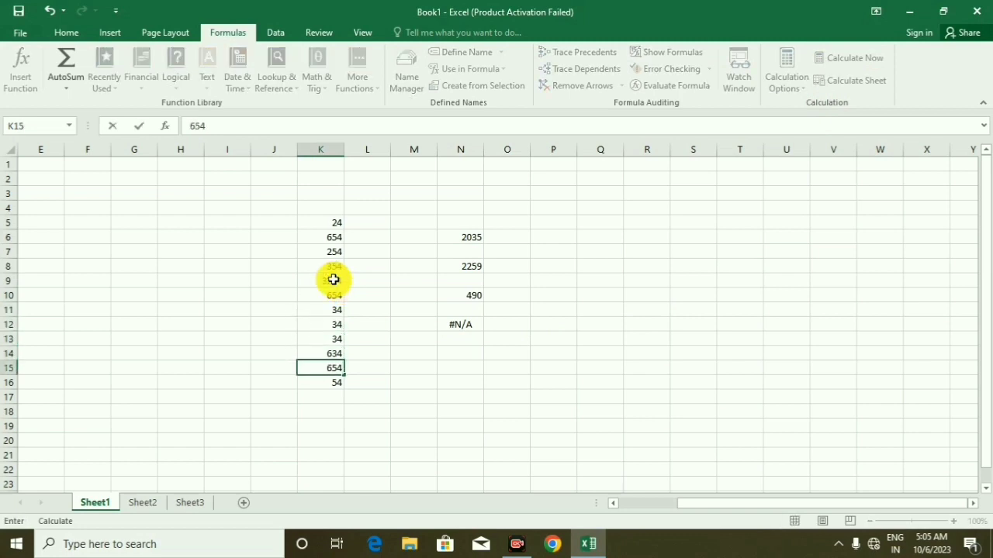
On Sheet2, replace the values in G9:G13 with 364, 324, 34, 654 and 241
click(142, 504)
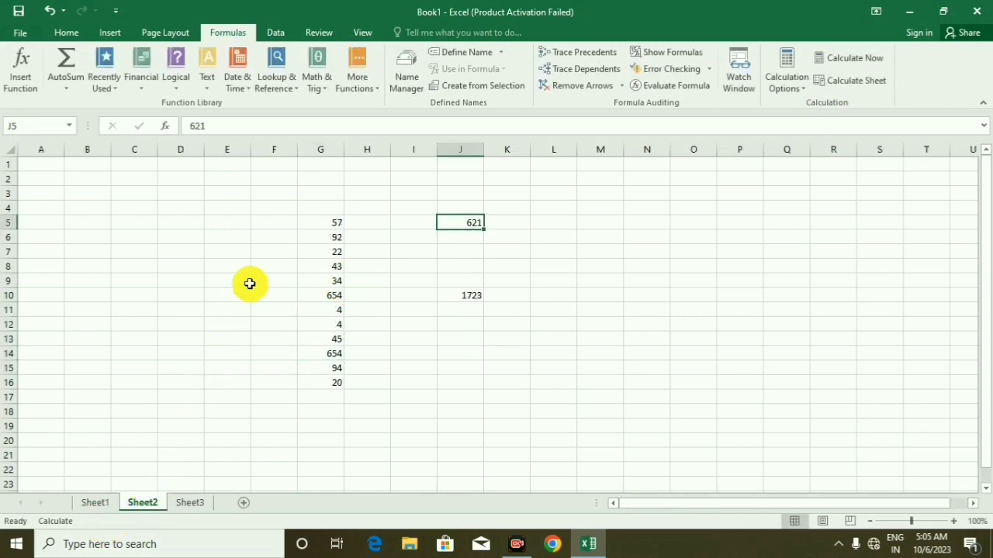
click(338, 279)
key(Return)
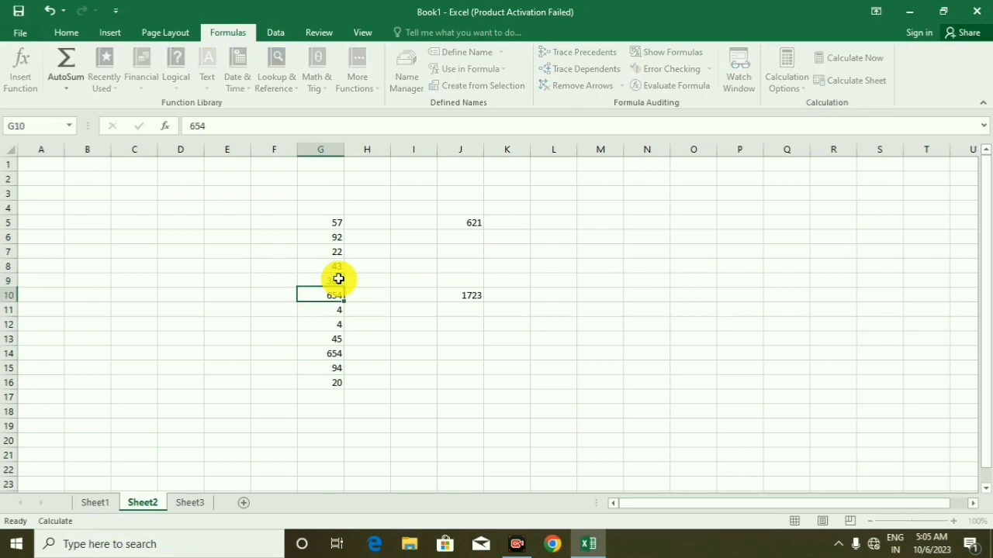
text(324)
key(Return)
text(34)
key(Return)
text(654)
key(Return)
text(241)
key(Return)
key(Return)
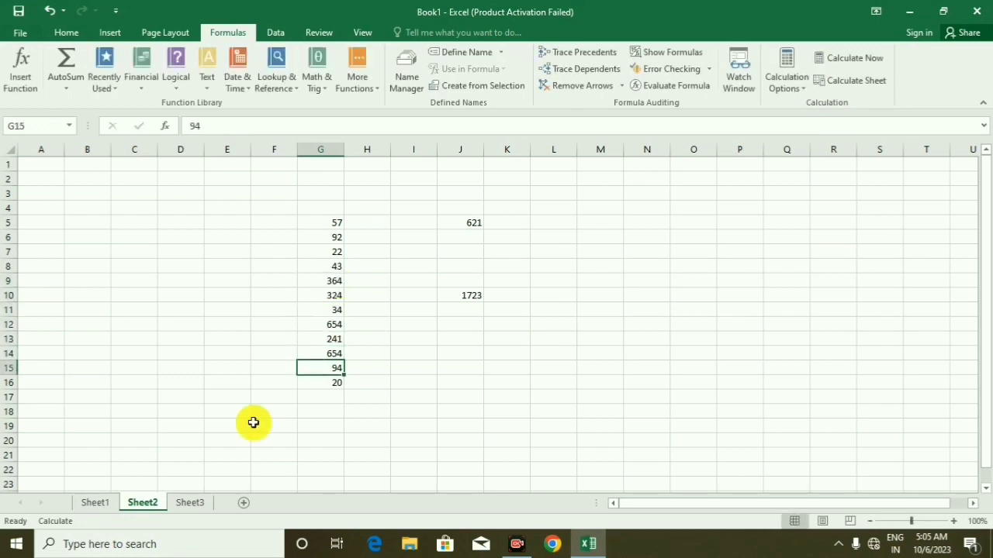
On Sheet3, enter 654 in L14 and 645 in L15
click(189, 501)
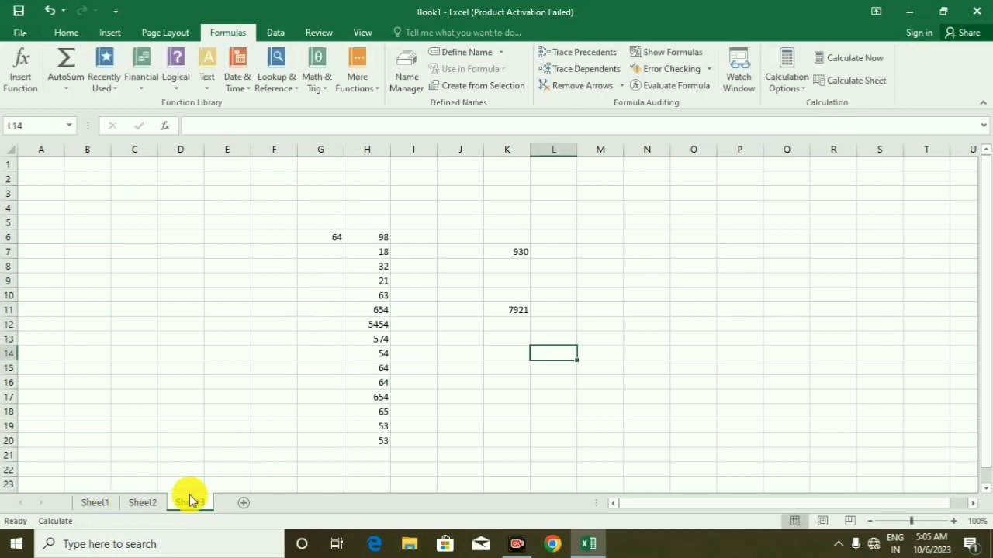
text(654)
key(Return)
text(645)
key(Return)
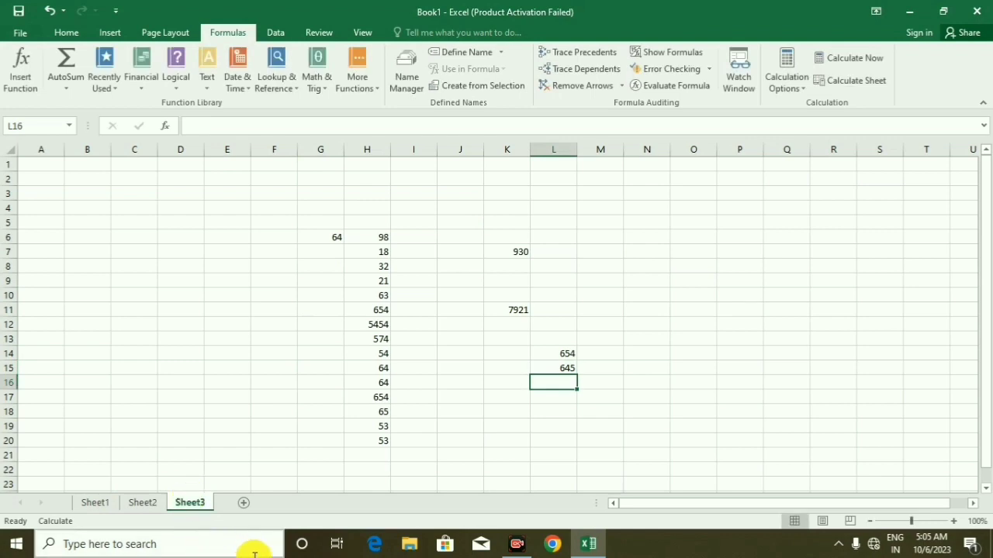
Replace the contents of H13:H19 on Sheet3 with 634, 6365, 63, 4, 3654, 65 and 64
click(364, 334)
text(634)
key(Return)
text(6365)
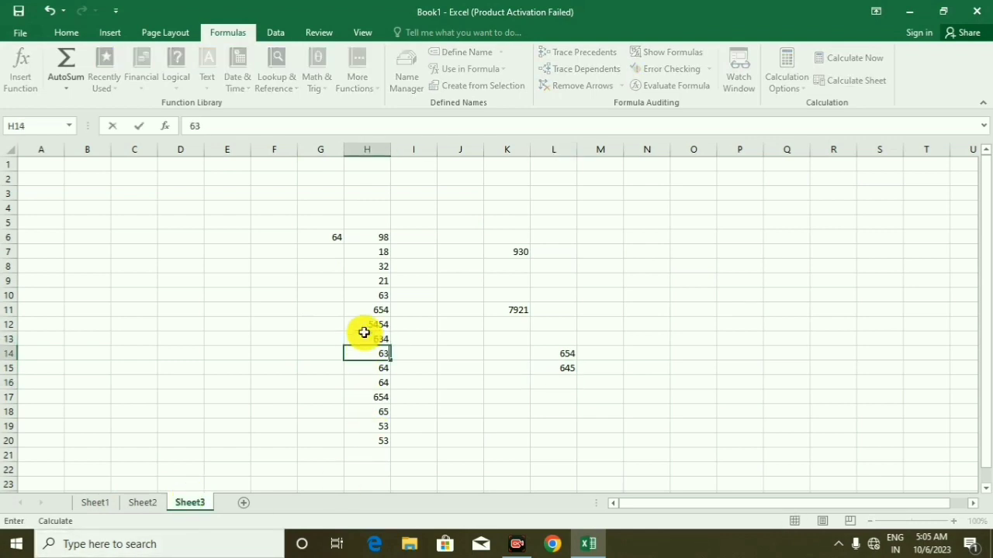
key(Return)
text(63)
key(Return)
text(4)
key(Return)
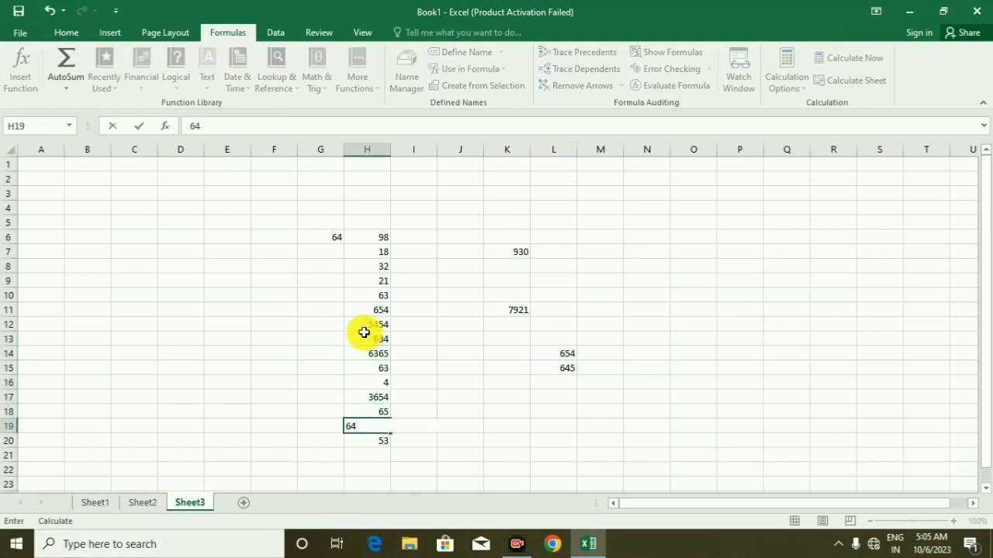
click(528, 368)
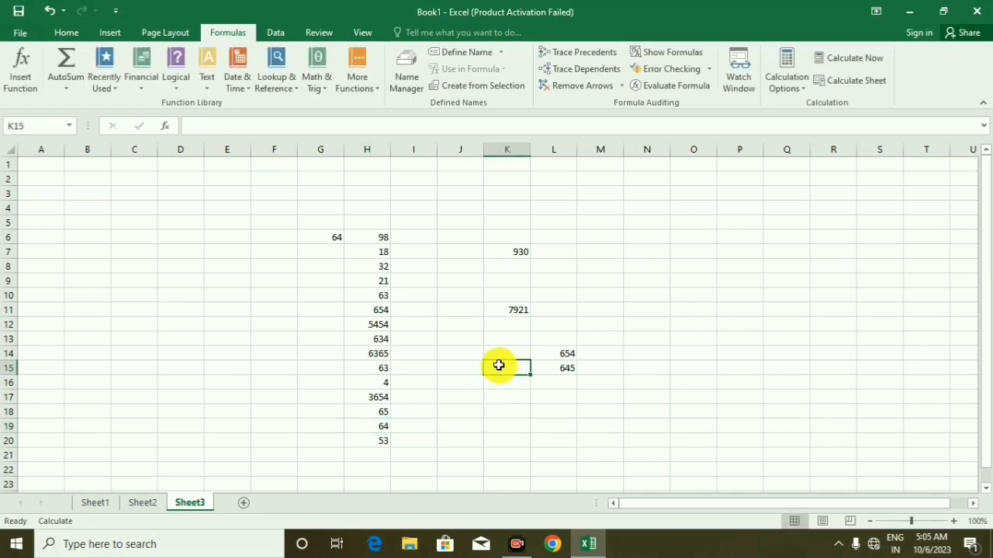
Recalculate only Sheet2 with Calculate Sheet and check the totals on Sheet3 and Sheet1
click(151, 504)
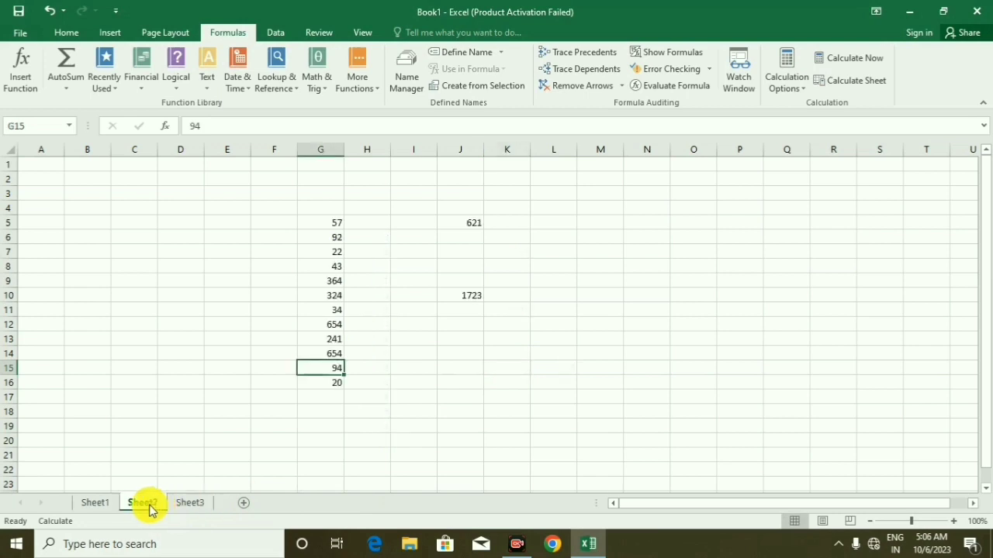
click(84, 504)
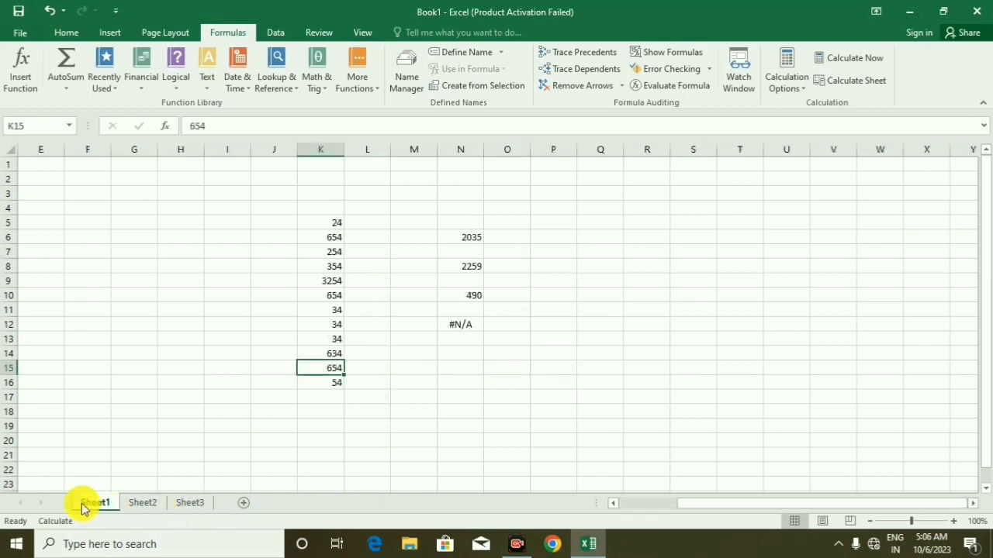
click(151, 504)
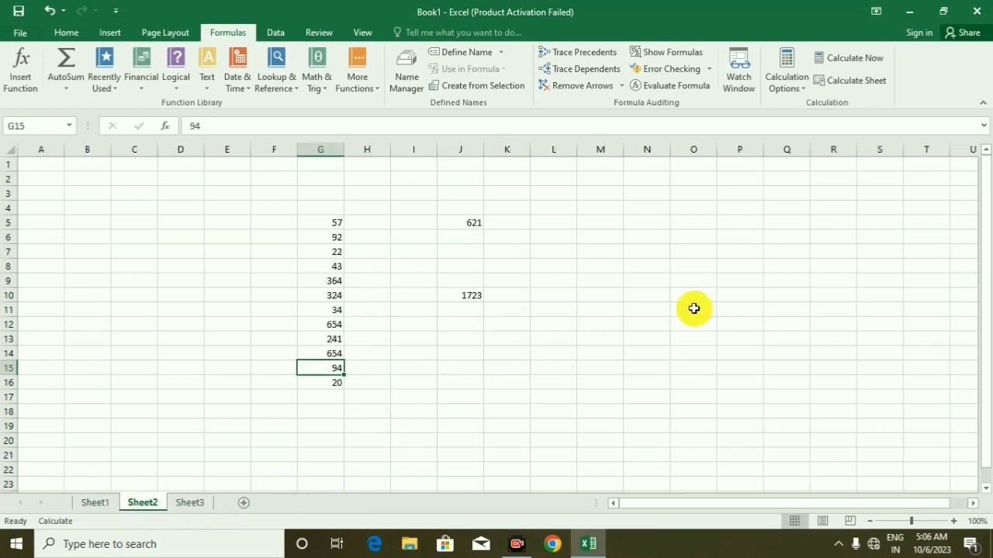
click(878, 84)
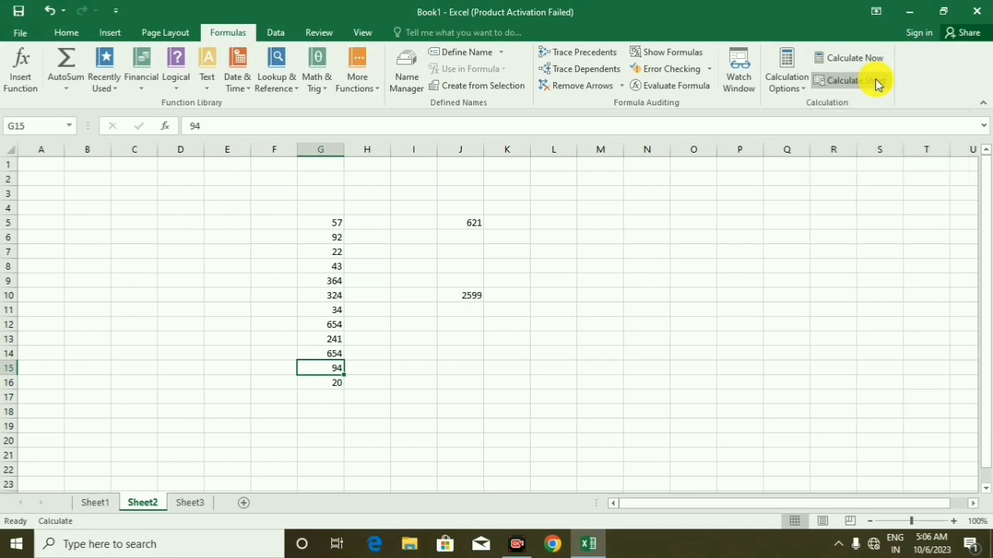
click(189, 504)
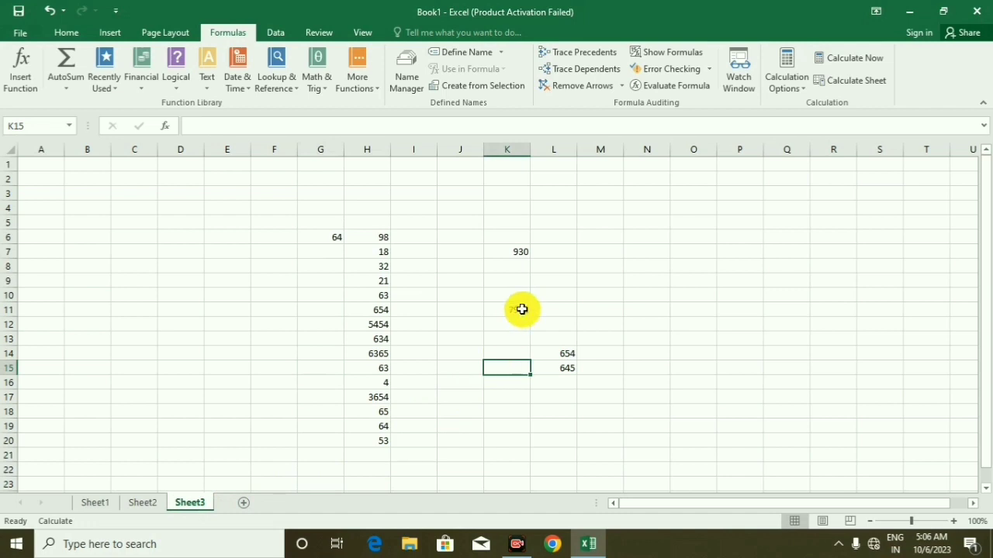
click(99, 505)
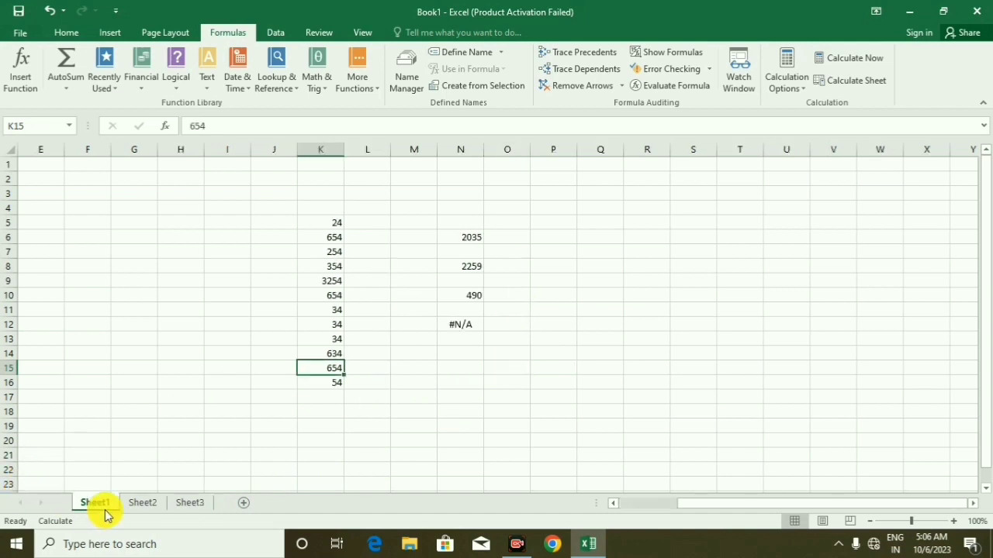